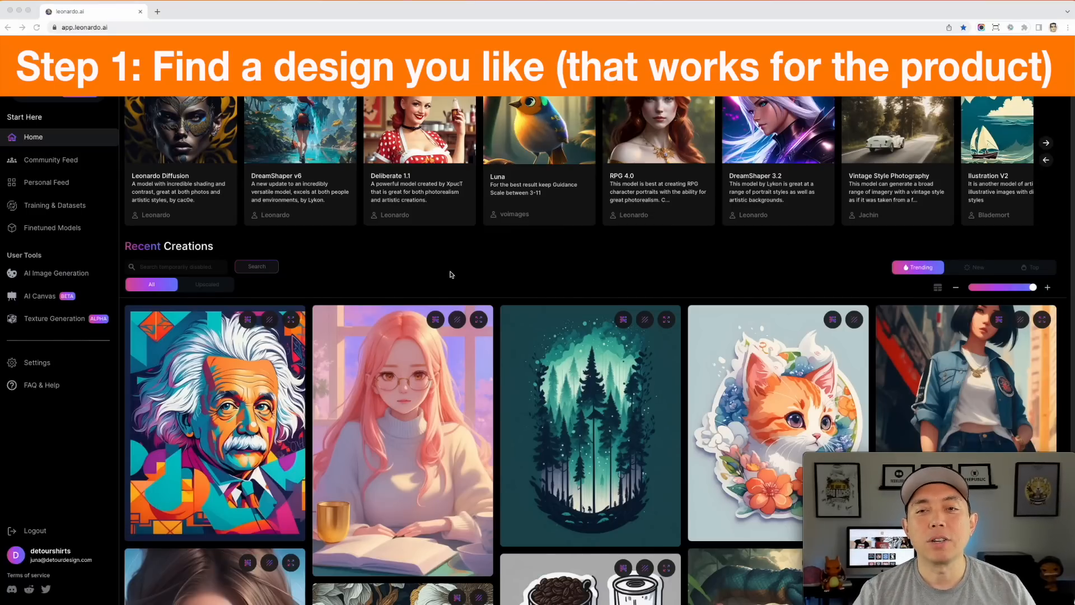
# Browse the trending Recent Creations for artwork styles that would work as product designs, such as T-shirts and stickers.
pyautogui.scroll(-5, 427, 305)
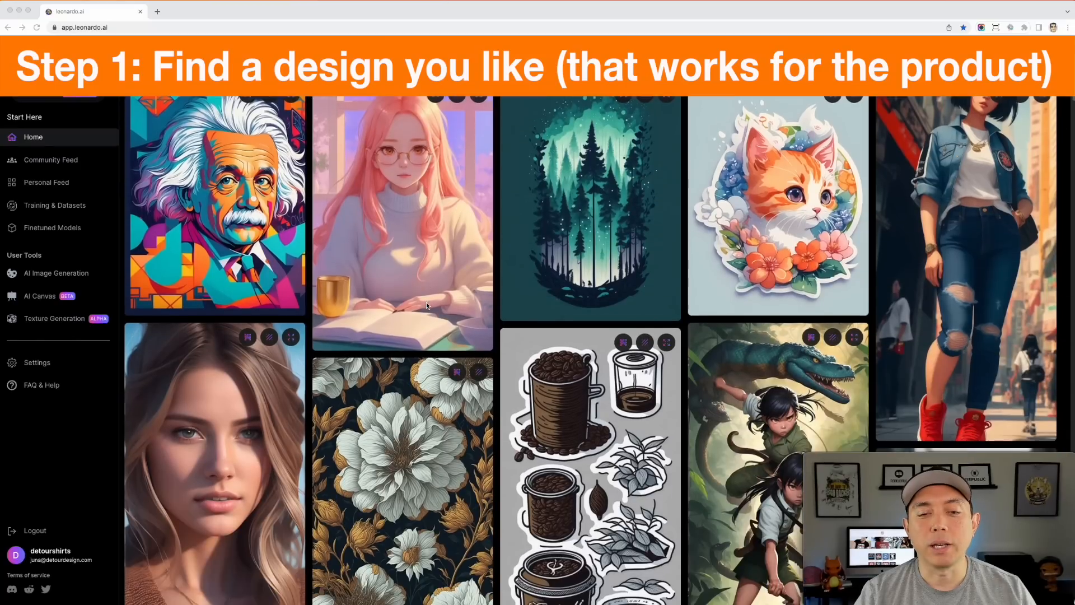
pyautogui.scroll(2, 426, 305)
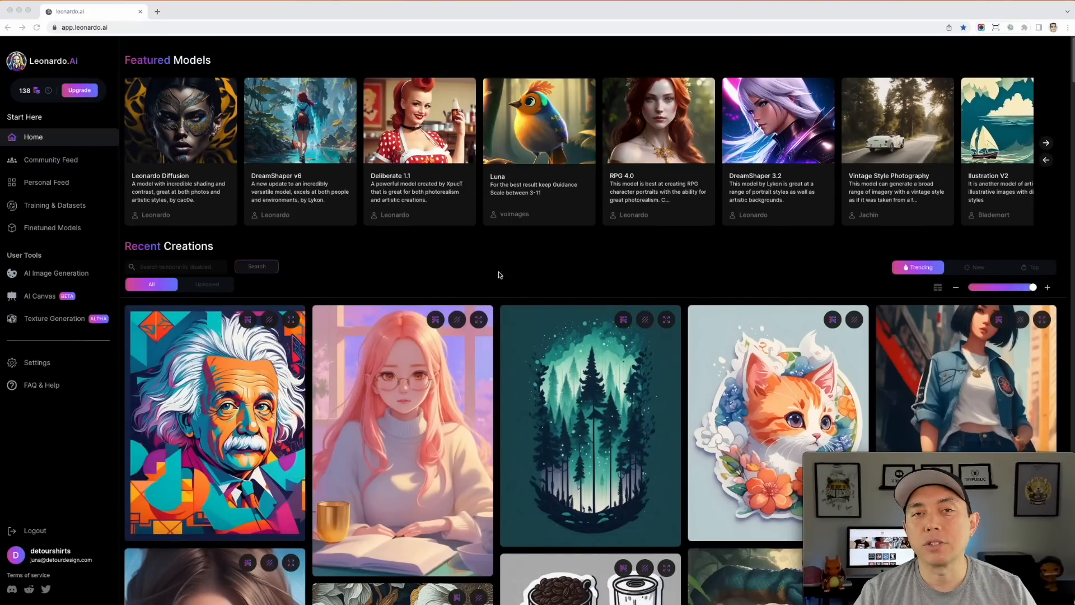
pyautogui.scroll(-6, 646, 370)
pyautogui.scroll(-15, 634, 408)
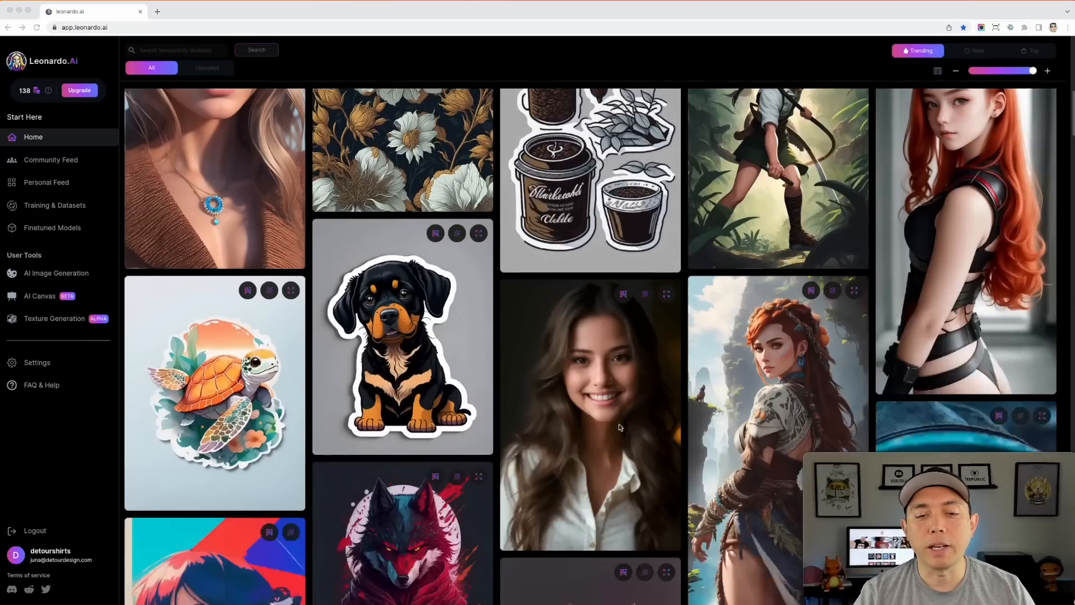
pyautogui.scroll(-10, 619, 424)
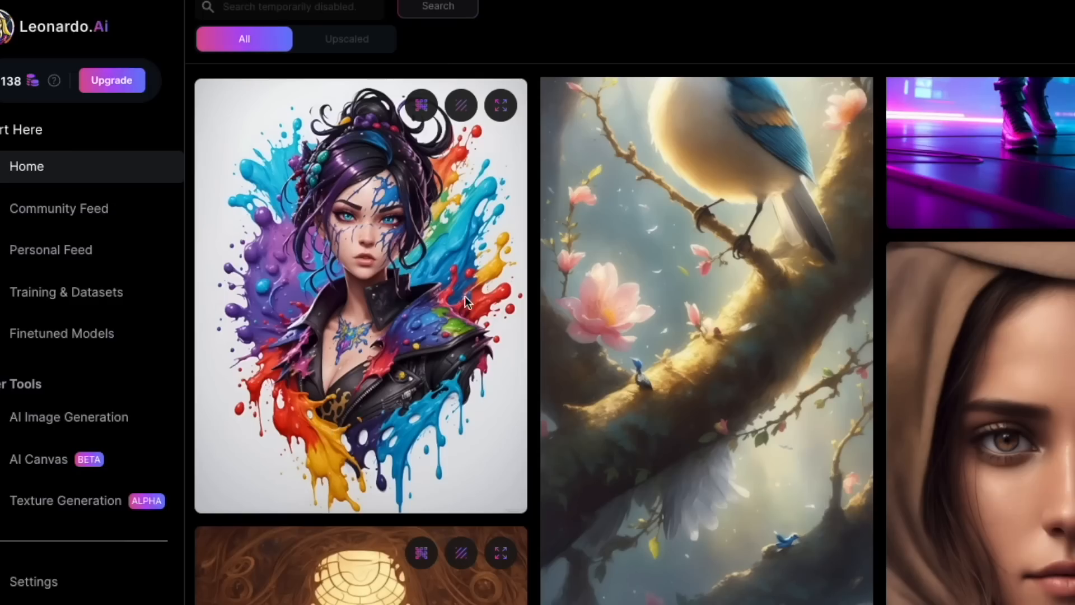
pyautogui.scroll(-4, 700, 465)
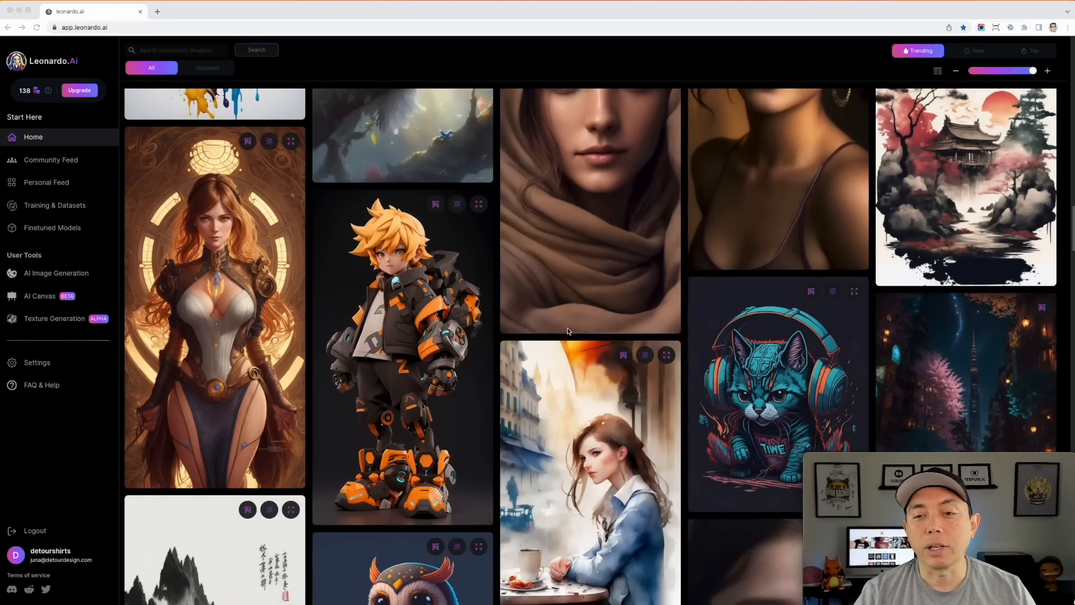
pyautogui.scroll(-7, 586, 366)
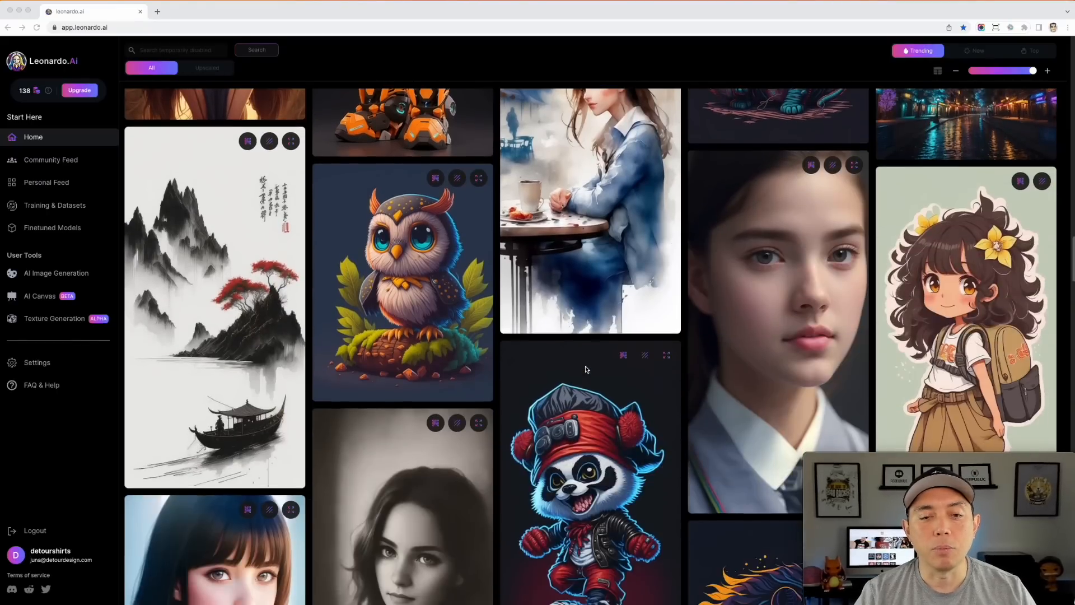
pyautogui.scroll(-8, 585, 367)
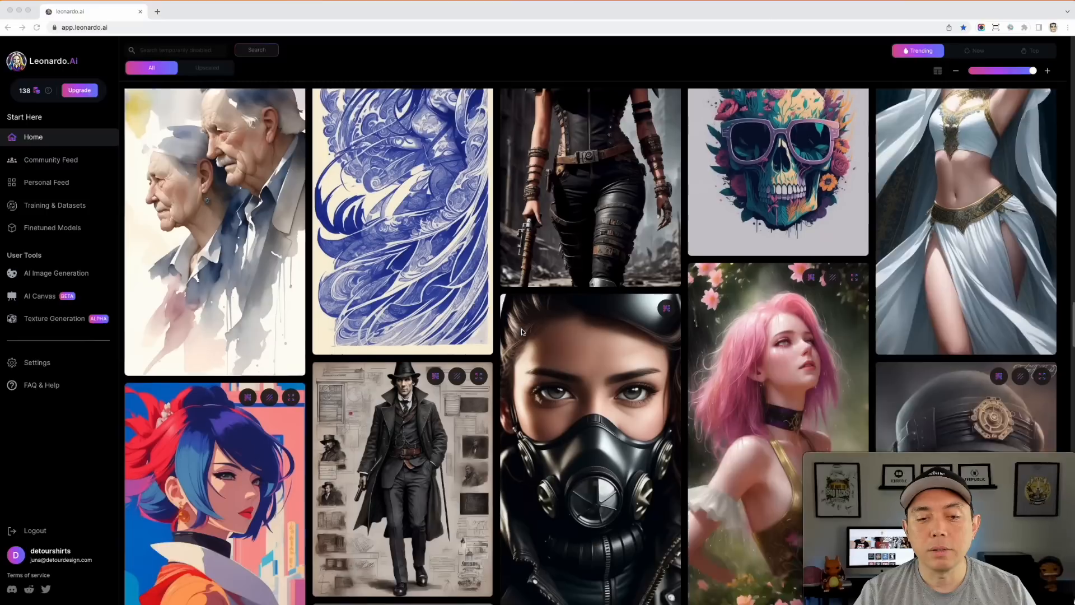
pyautogui.scroll(-2, 517, 332)
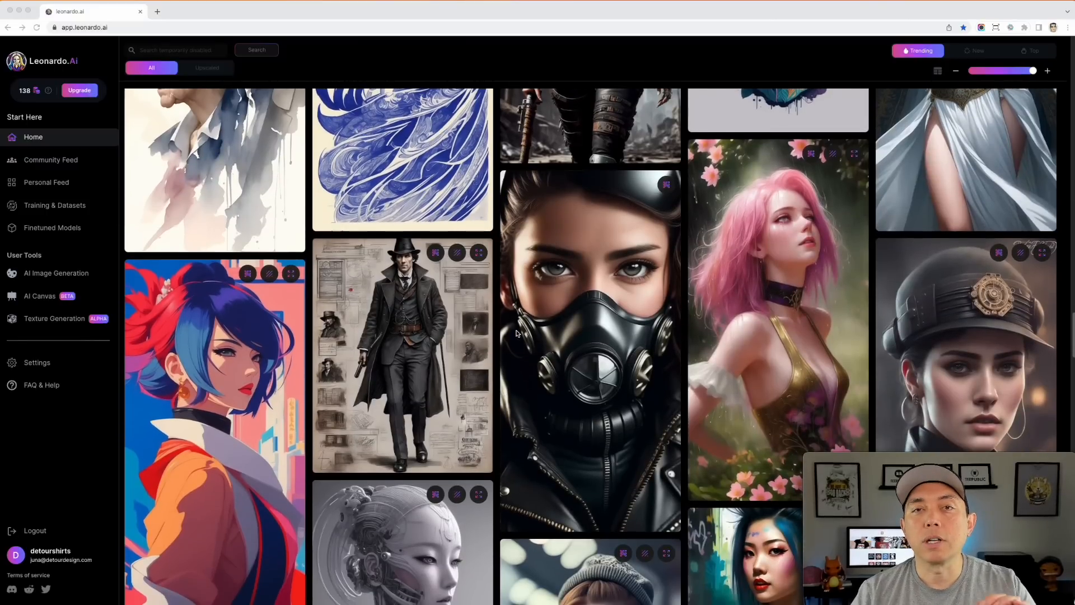
pyautogui.scroll(-2, 516, 332)
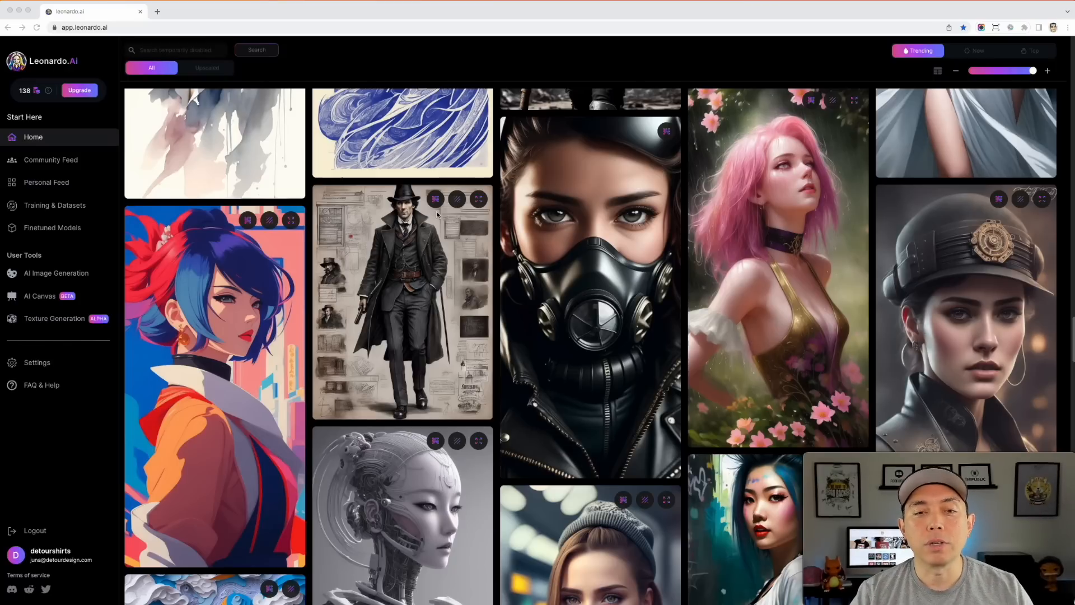
pyautogui.scroll(-15, 511, 264)
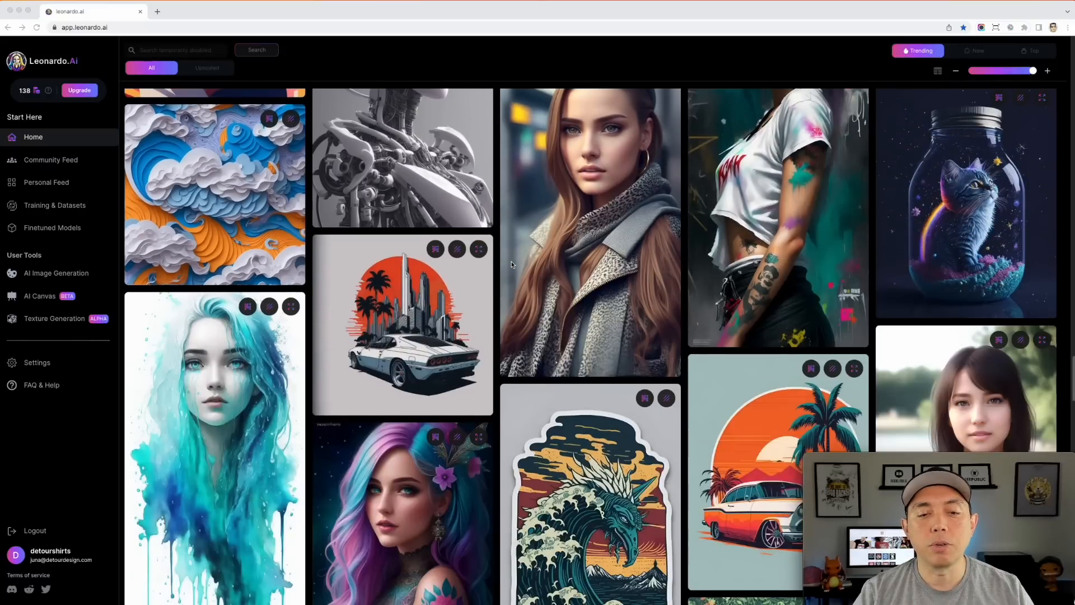
pyautogui.scroll(-4, 512, 264)
pyautogui.scroll(3, 441, 185)
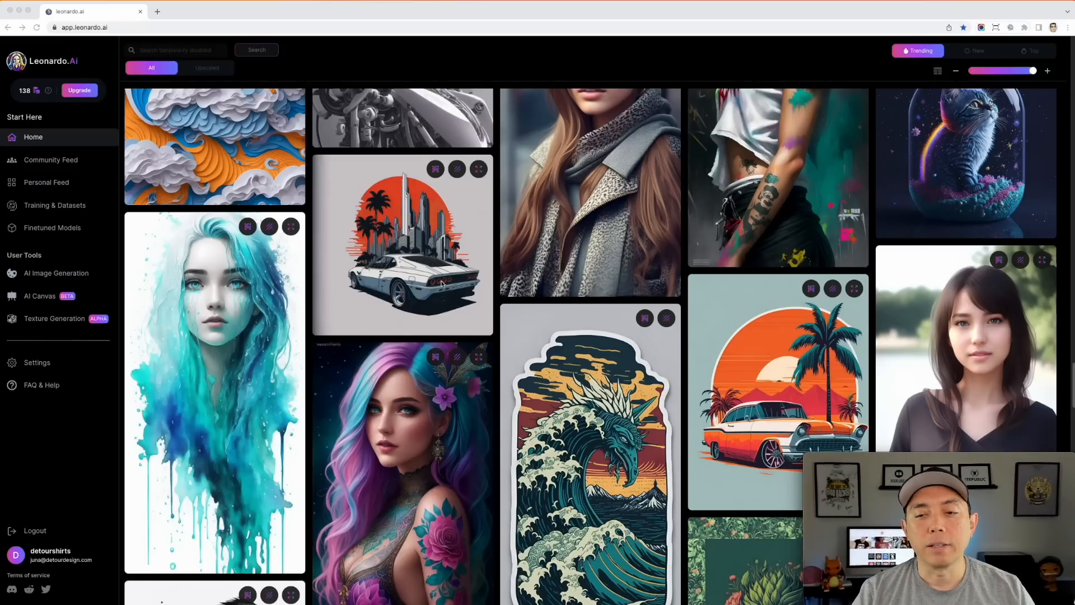
pyautogui.scroll(-2, 438, 281)
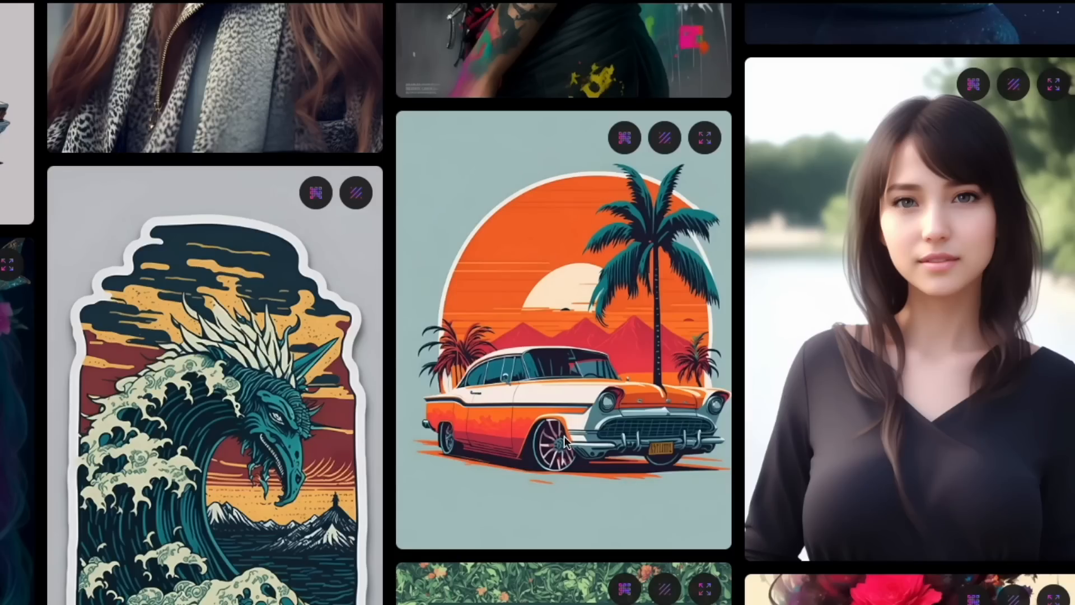
pyautogui.scroll(-5, 462, 408)
pyautogui.scroll(-15, 724, 307)
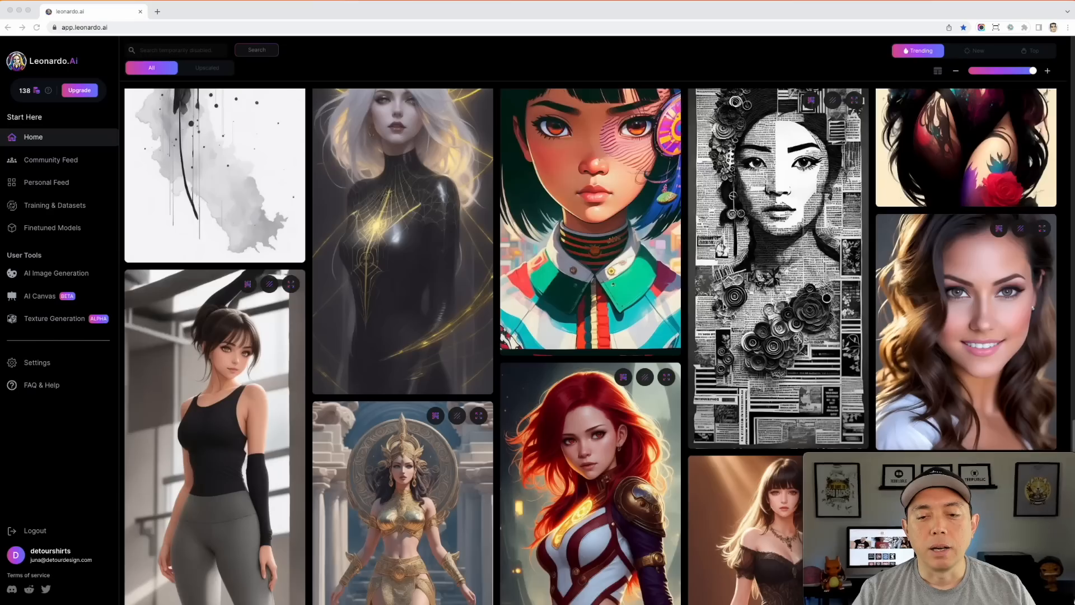
pyautogui.scroll(-13, 685, 364)
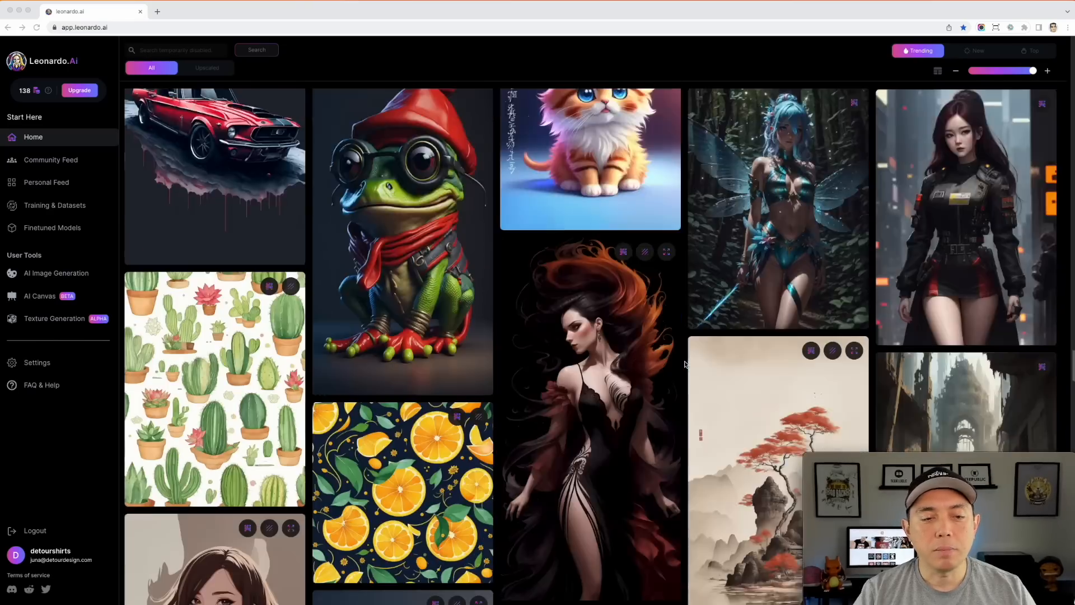
pyautogui.scroll(-12, 686, 365)
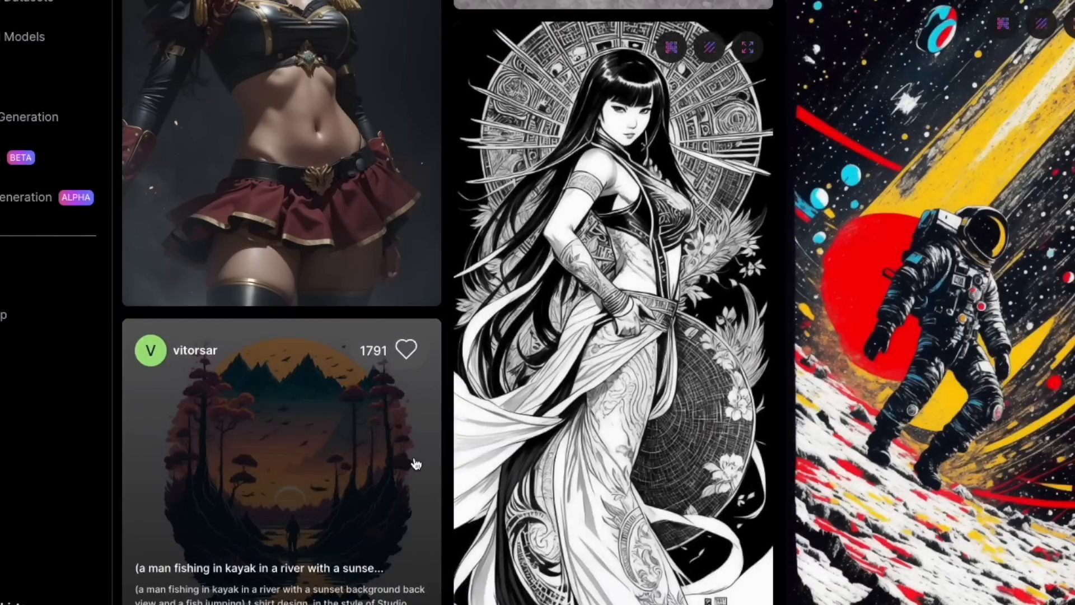
pyautogui.scroll(-3, 413, 461)
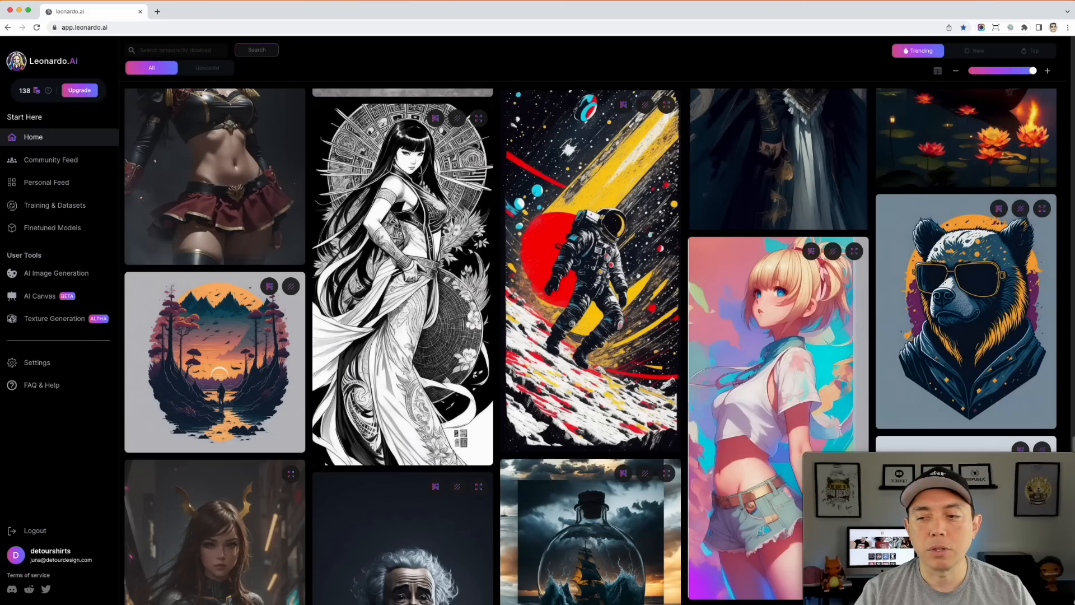
pyautogui.scroll(15, 661, 374)
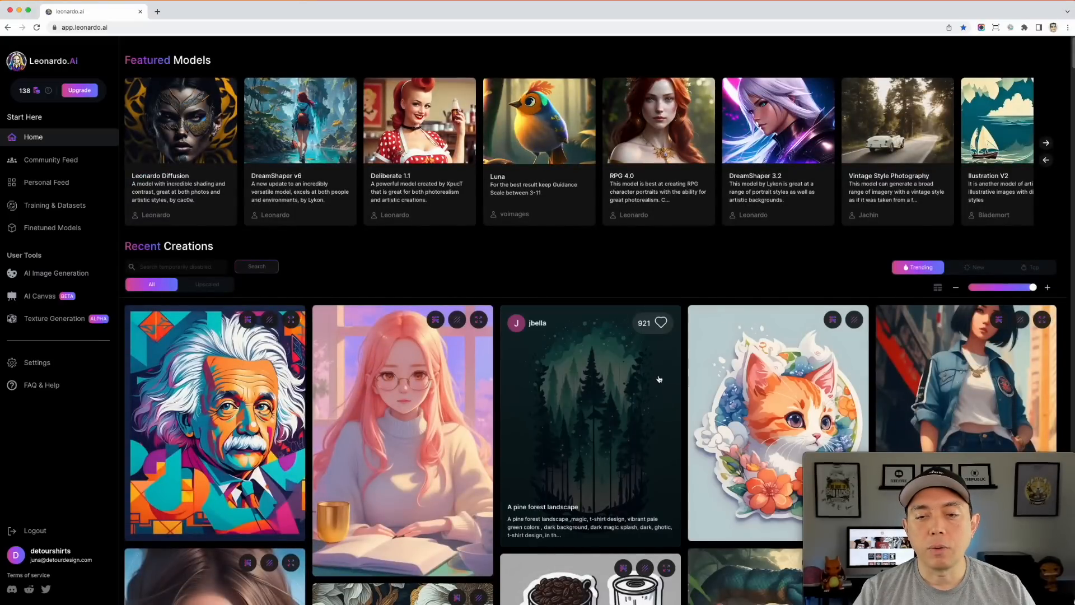
# Remix the "A pine forest landscape" T-shirt design and generate one 768 × 1024 image from its copied prompt.
pyautogui.click(602, 379)
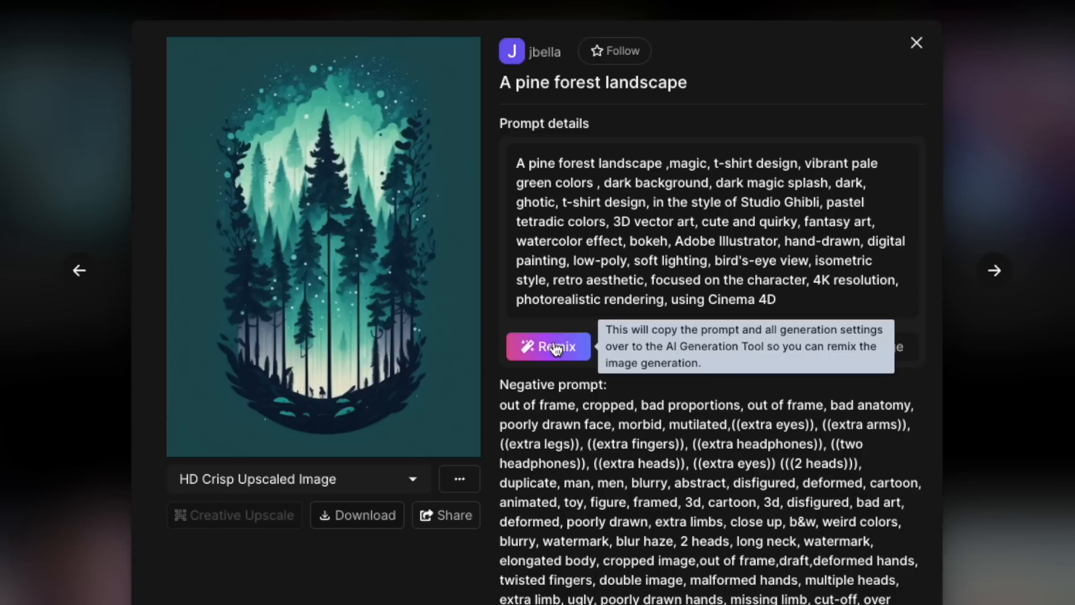
pyautogui.click(556, 348)
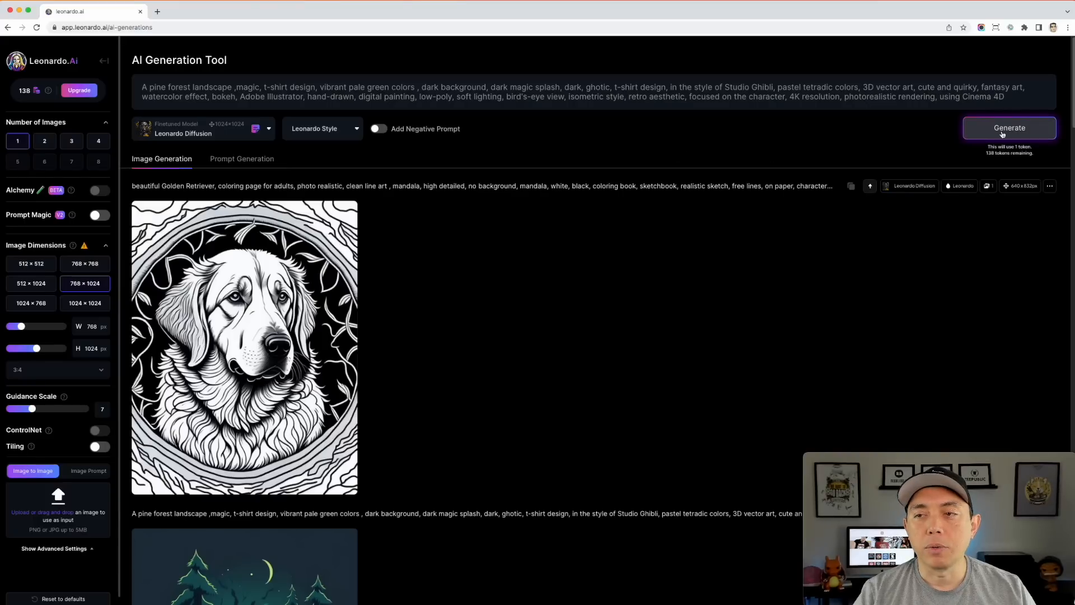
pyautogui.click(1002, 135)
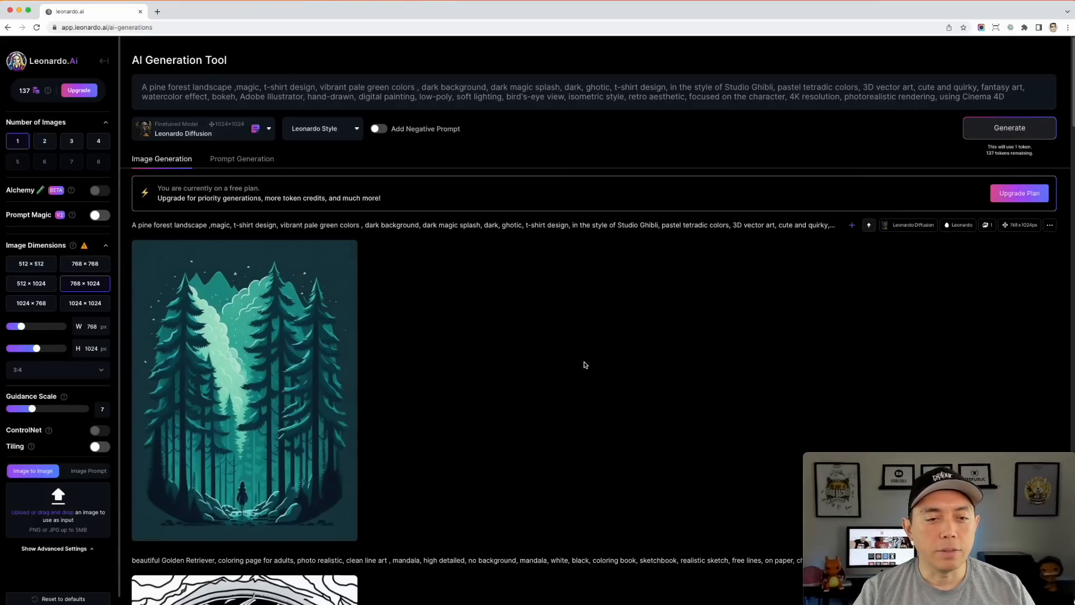
pyautogui.scroll(-2, 584, 365)
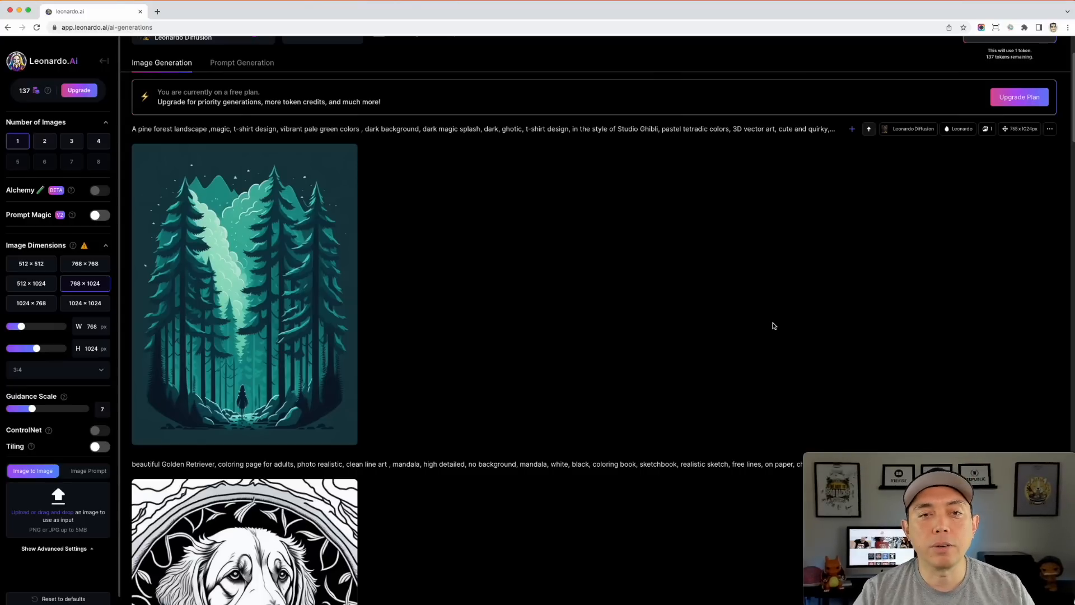
pyautogui.scroll(2, 685, 226)
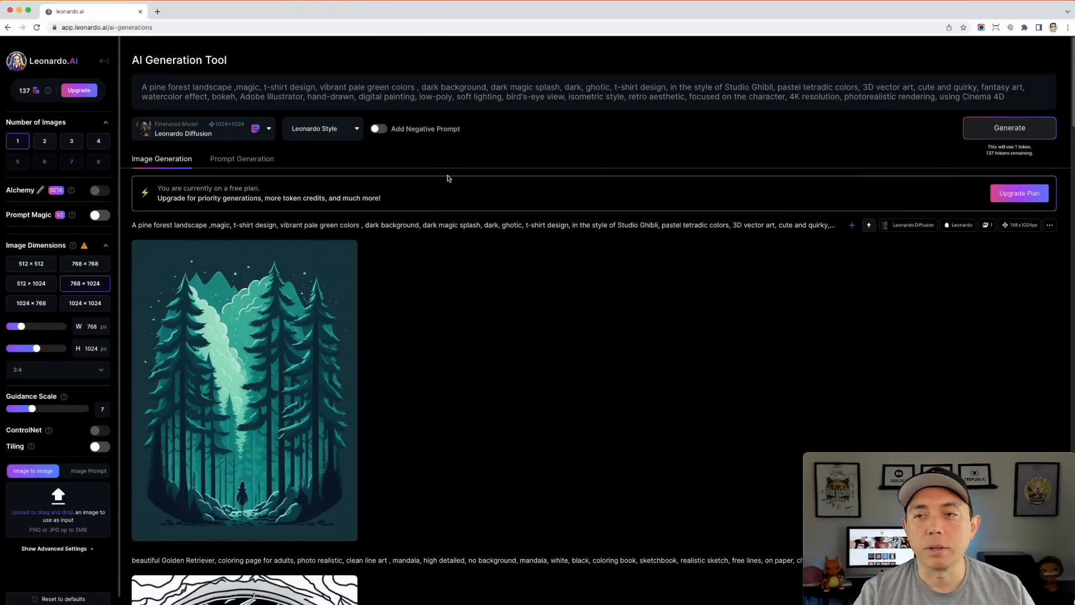
pyautogui.scroll(-1, 491, 334)
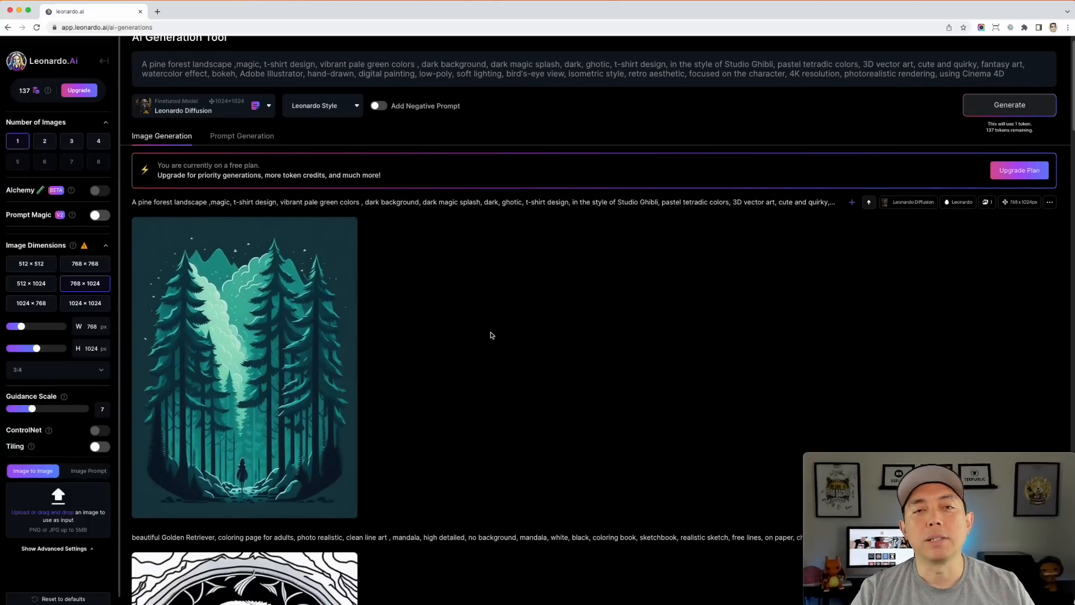
pyautogui.scroll(-1, 491, 334)
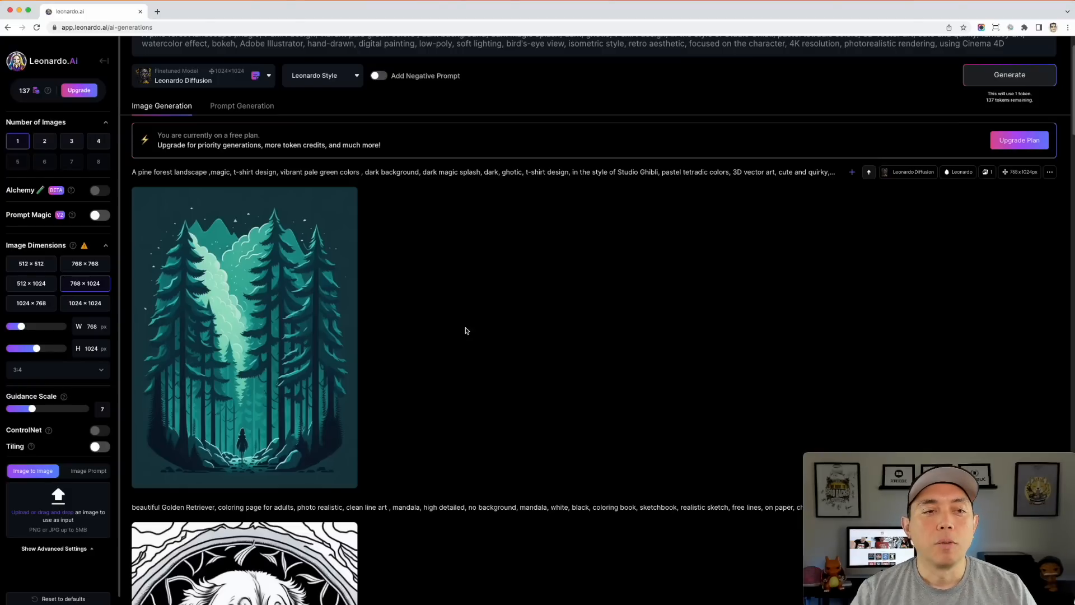
# Return to the home gallery, remix the cartoon cute Rottweiler sticker, and generate one 640 × 832 image from its copied prompt.
pyautogui.click(100, 61)
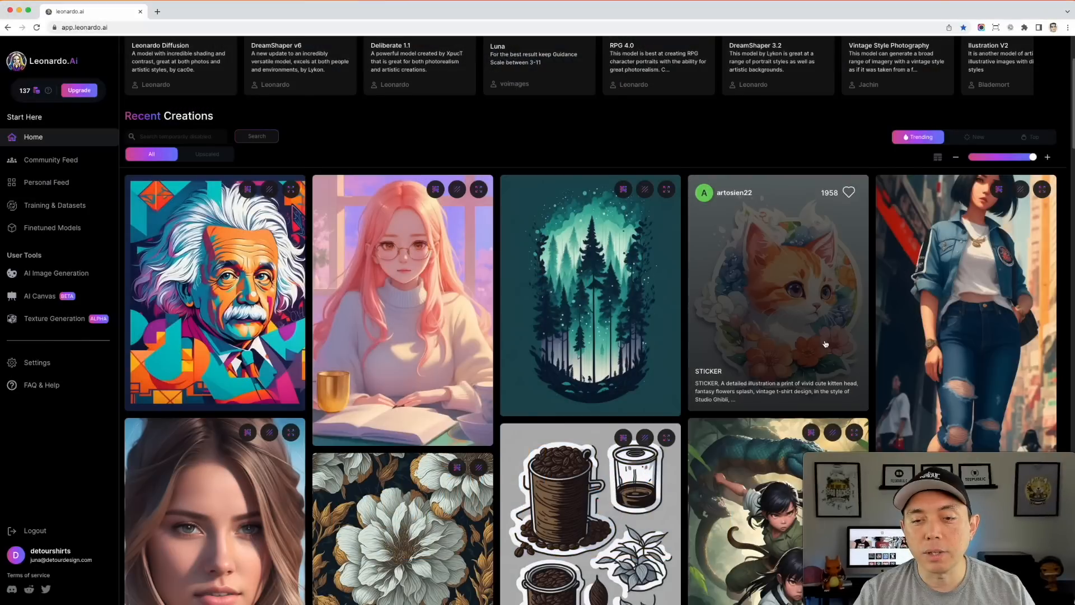
pyautogui.scroll(-4, 825, 344)
pyautogui.scroll(-2, 588, 336)
pyautogui.scroll(-3, 560, 364)
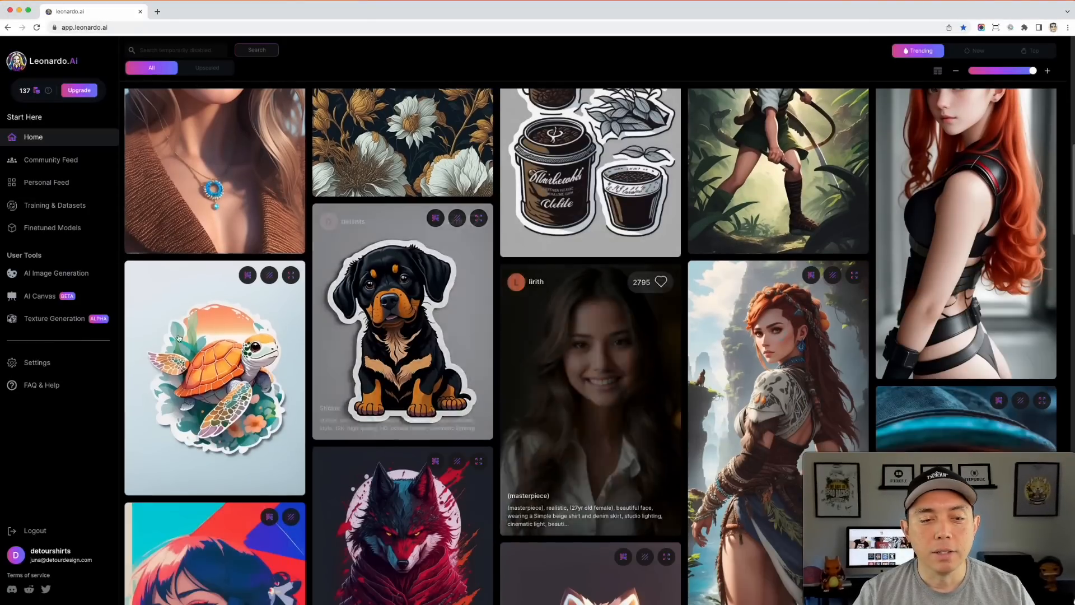
pyautogui.scroll(-2, 323, 395)
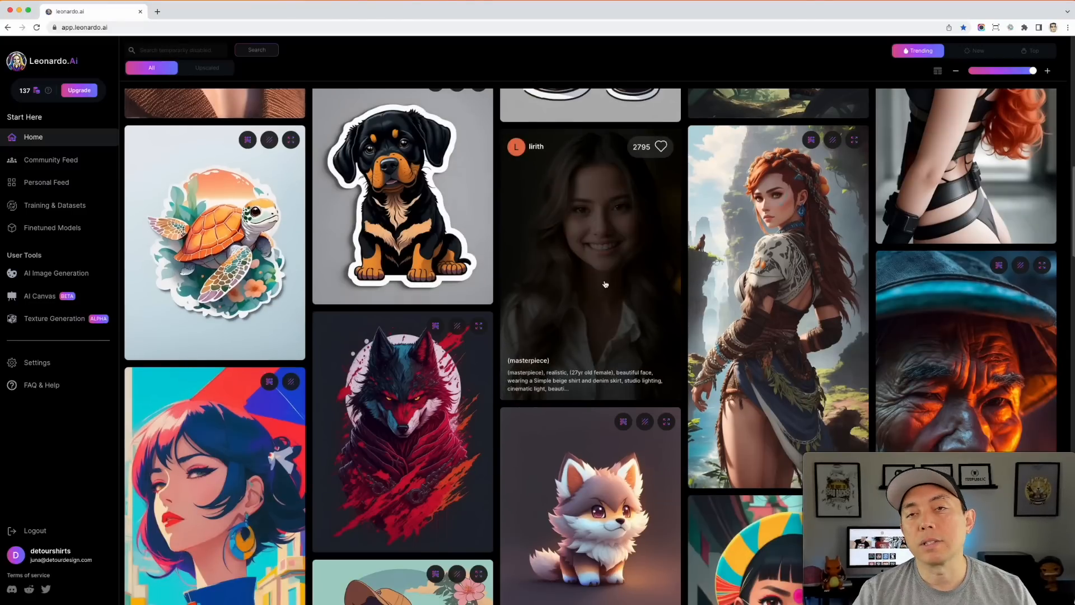
pyautogui.scroll(1, 602, 287)
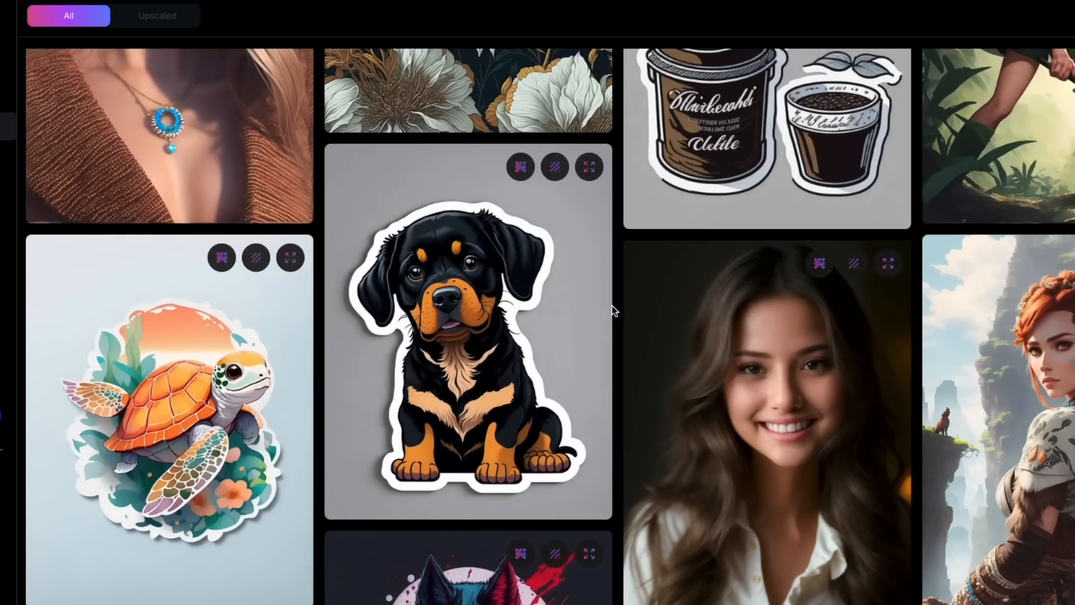
pyautogui.moveTo(527, 244)
pyautogui.click(550, 262)
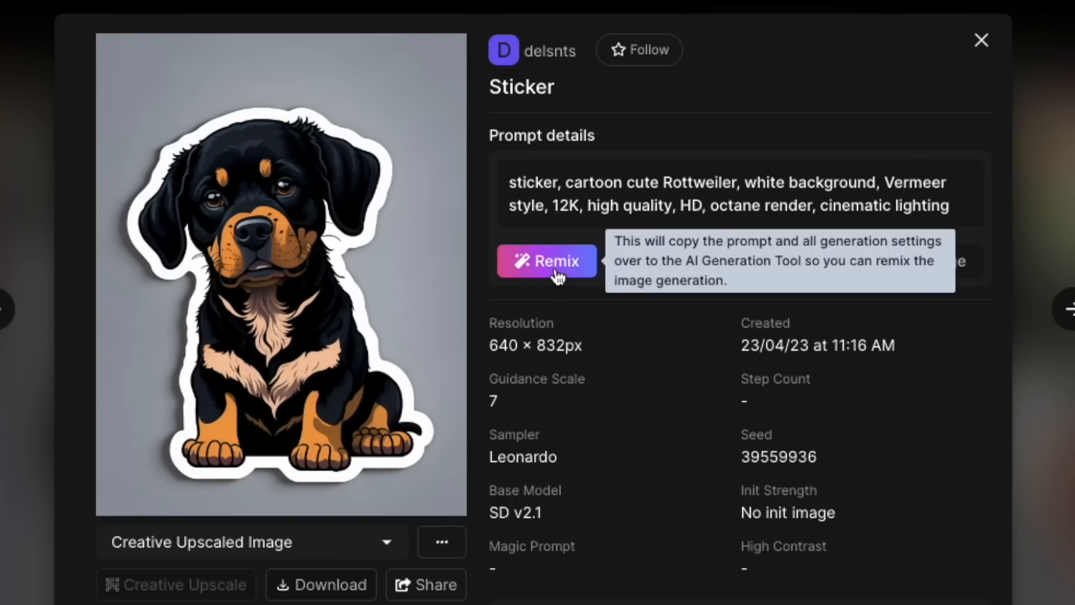
pyautogui.click(557, 274)
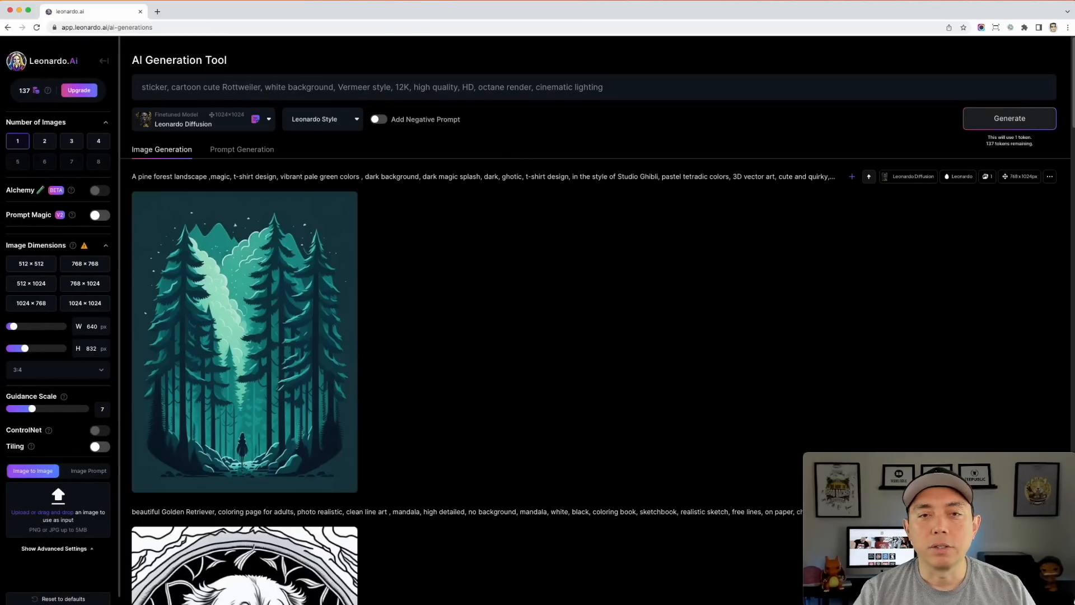
pyautogui.click(1020, 123)
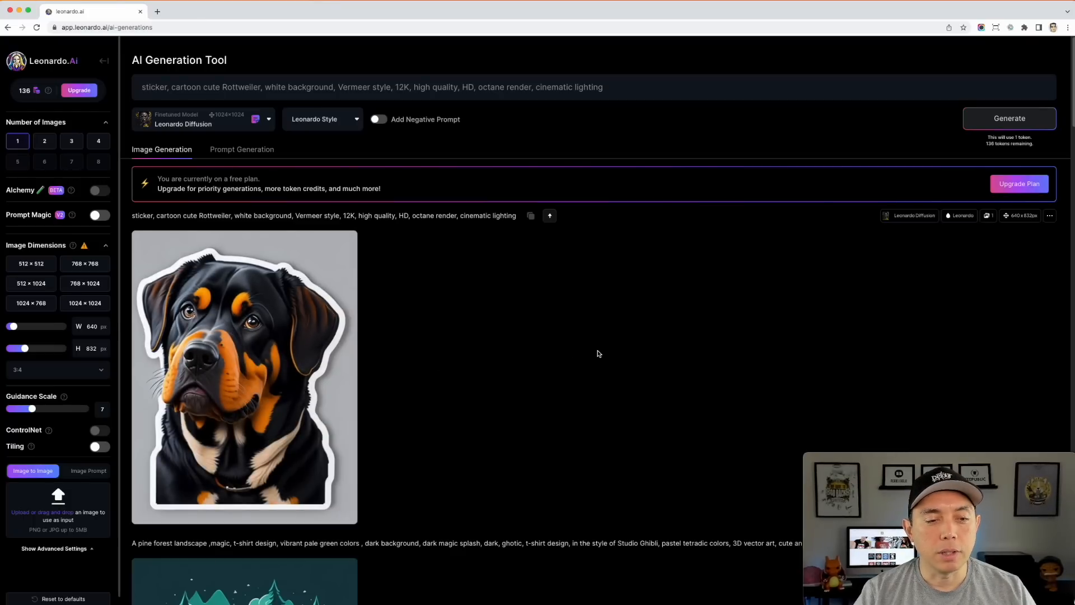
# Examine the generated Rottweiler sticker in the enlarged view, close it, and return to the home gallery.
pyautogui.click(259, 362)
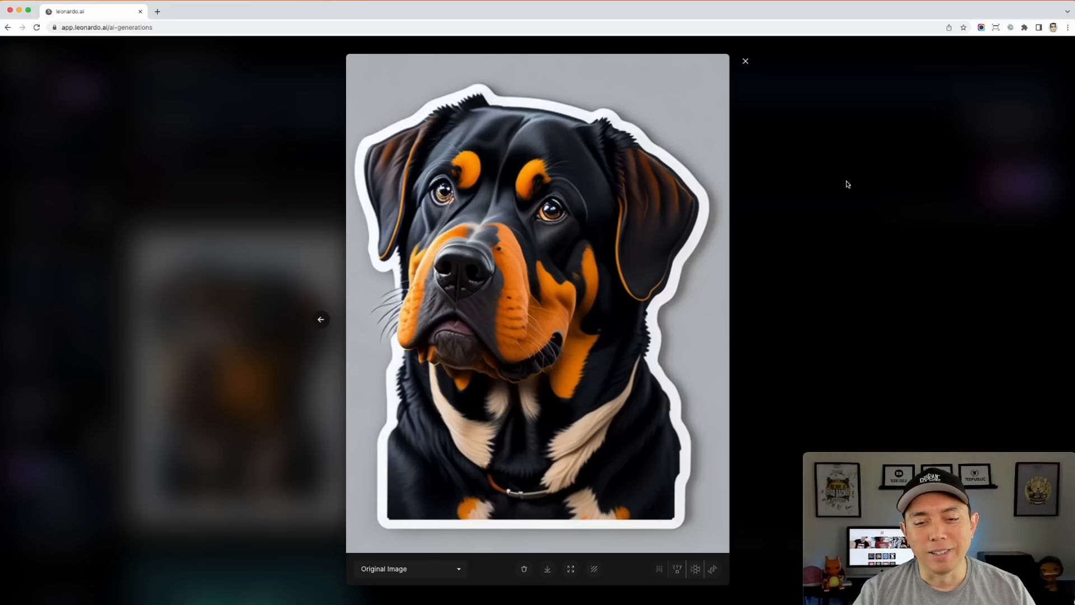
pyautogui.click(747, 62)
pyautogui.click(303, 302)
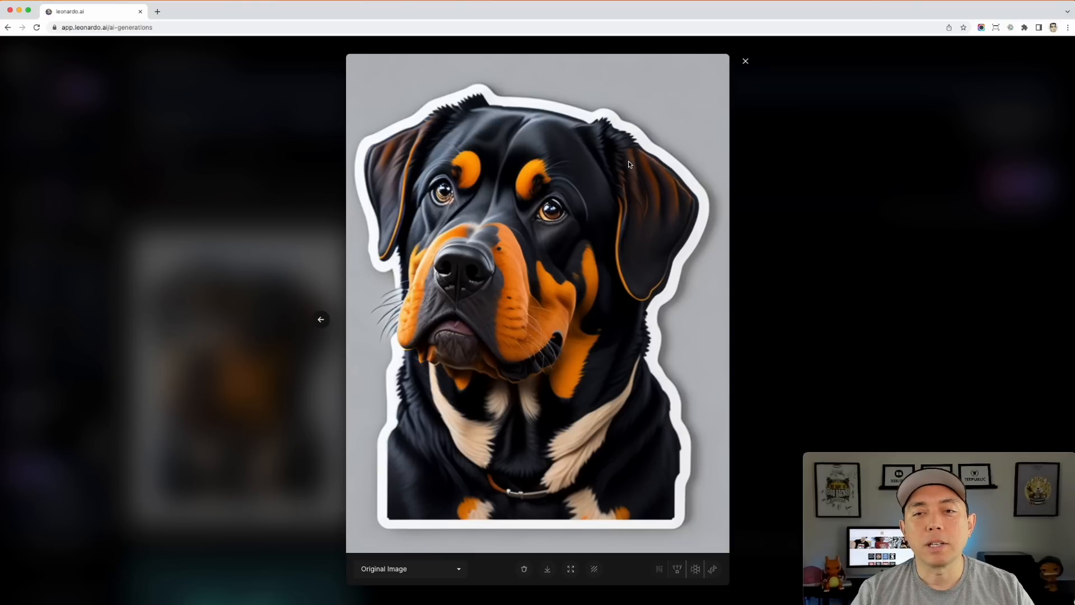
pyautogui.click(746, 61)
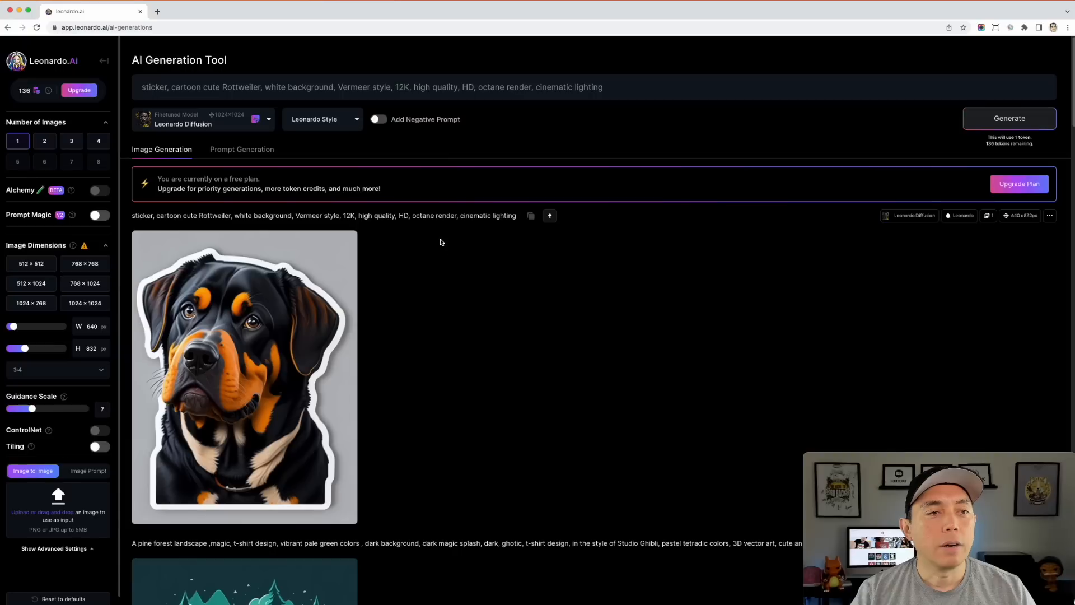
pyautogui.click(106, 62)
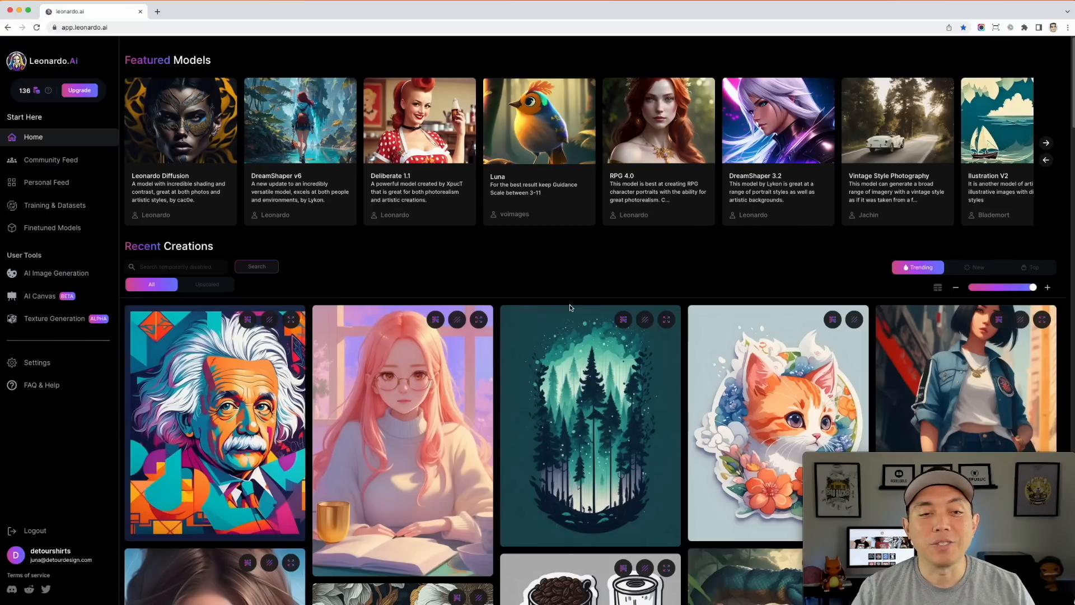
# Browse further through the trending Recent Creations for stickers, seamless patterns, and character artwork suited to product designs.
pyautogui.scroll(-3, 535, 193)
pyautogui.scroll(-5, 532, 195)
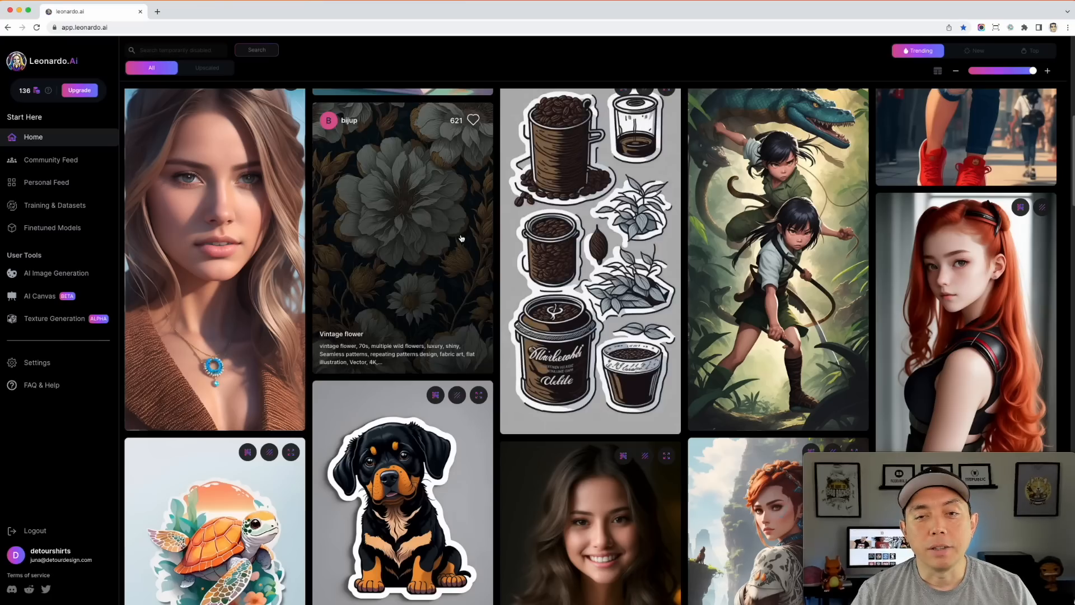
pyautogui.scroll(-15, 461, 239)
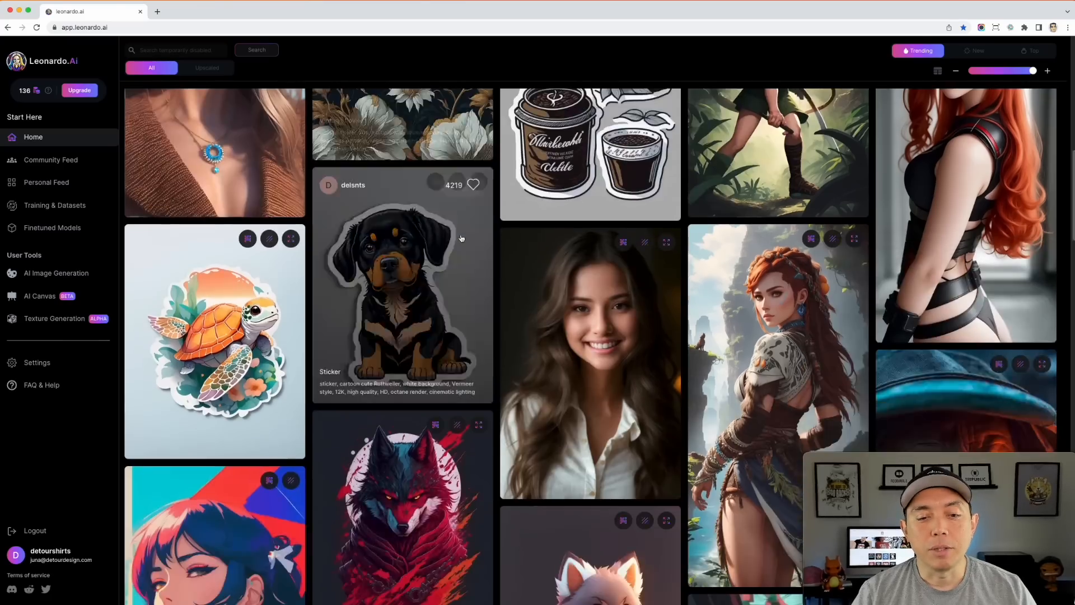
pyautogui.scroll(-15, 448, 252)
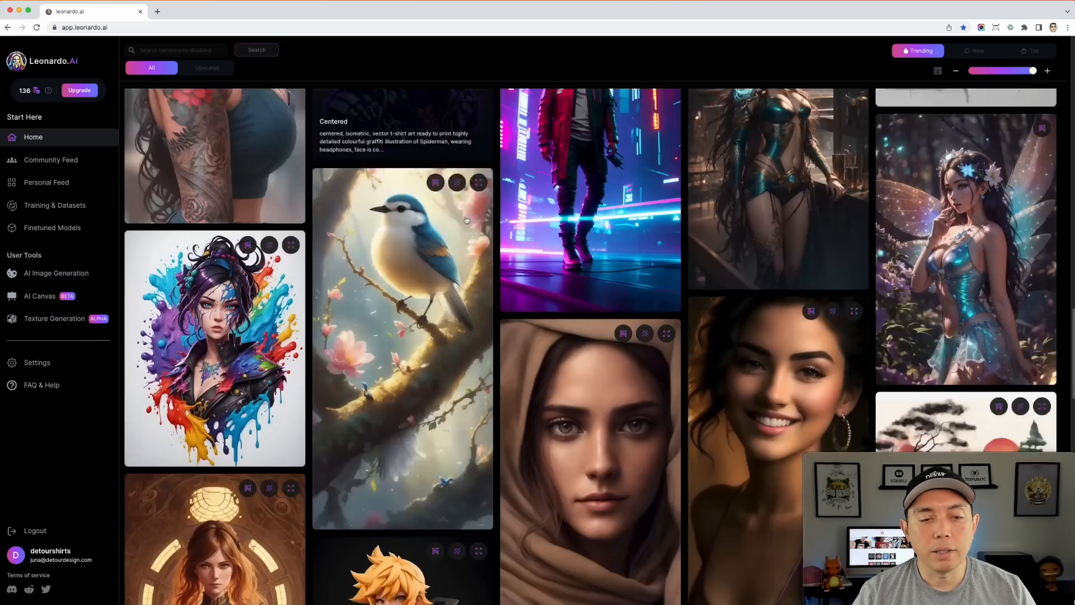
pyautogui.scroll(-15, 467, 221)
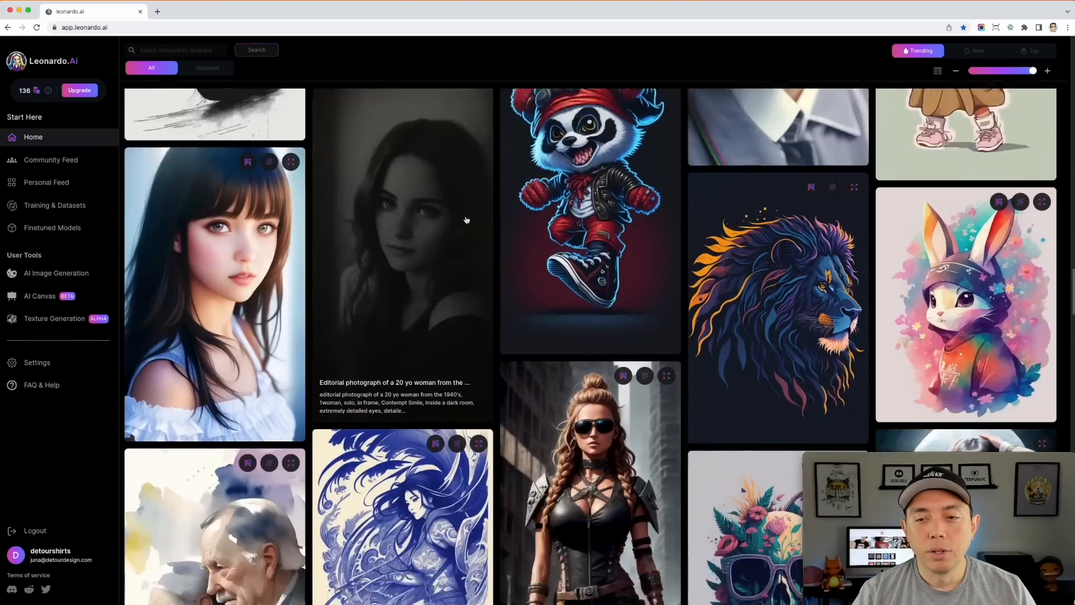
pyautogui.scroll(-5, 466, 220)
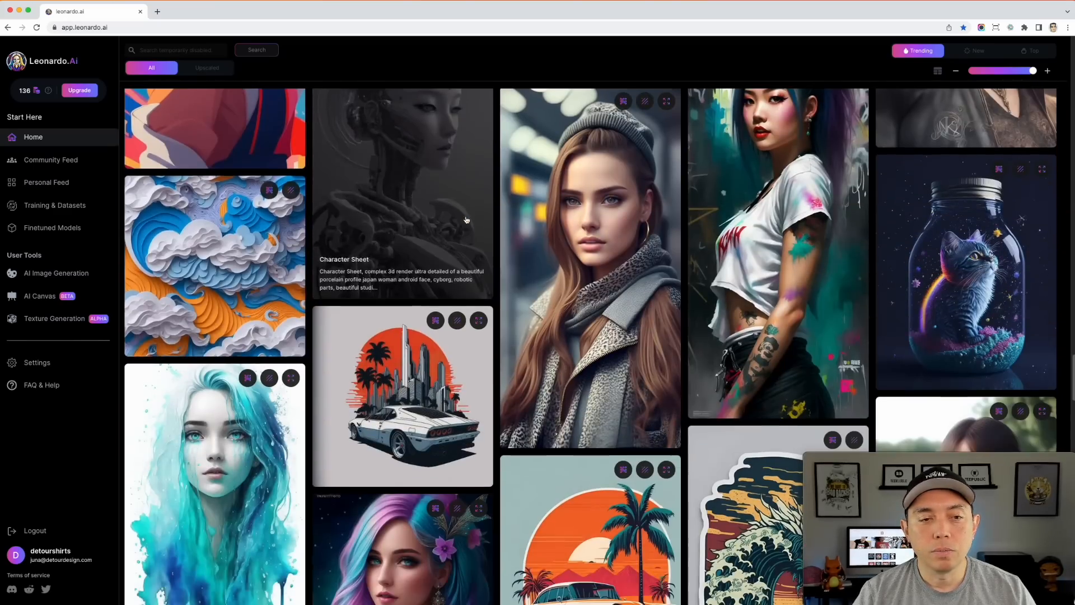
pyautogui.scroll(-12, 350, 248)
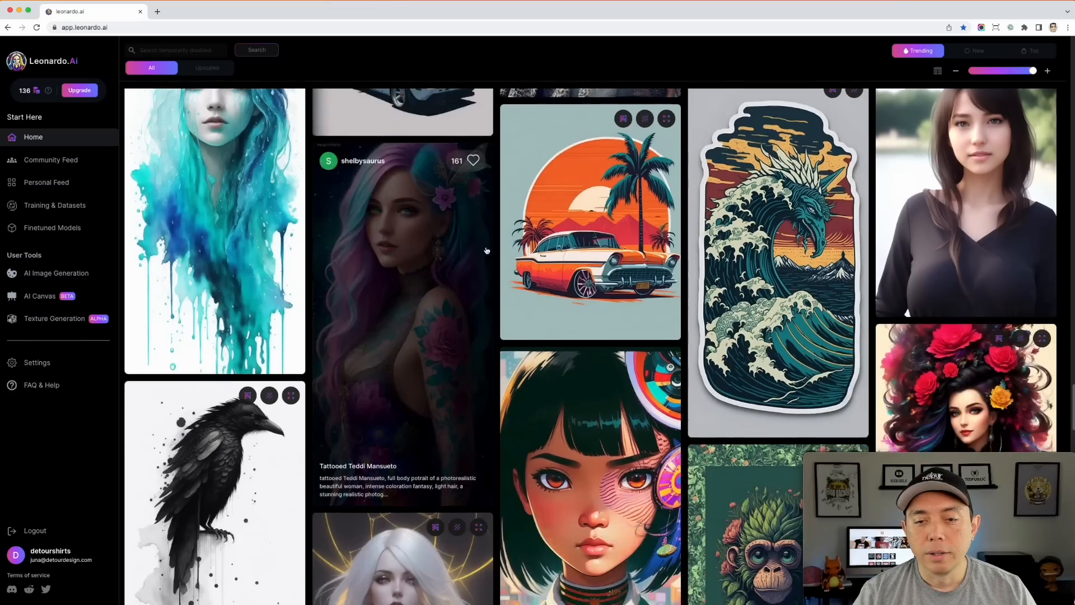
pyautogui.scroll(-15, 480, 271)
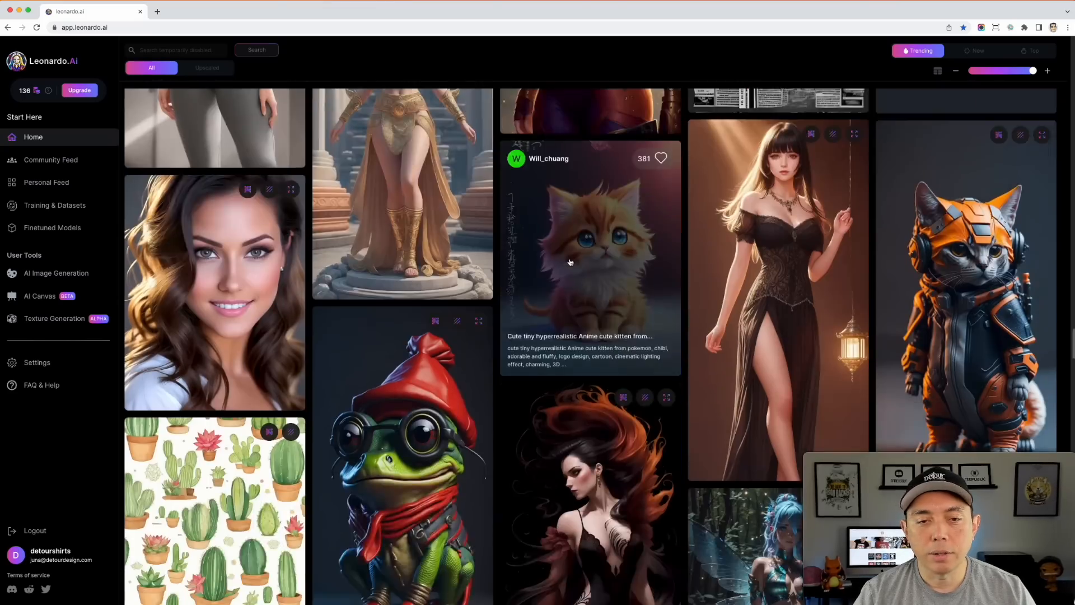
pyautogui.scroll(-12, 244, 344)
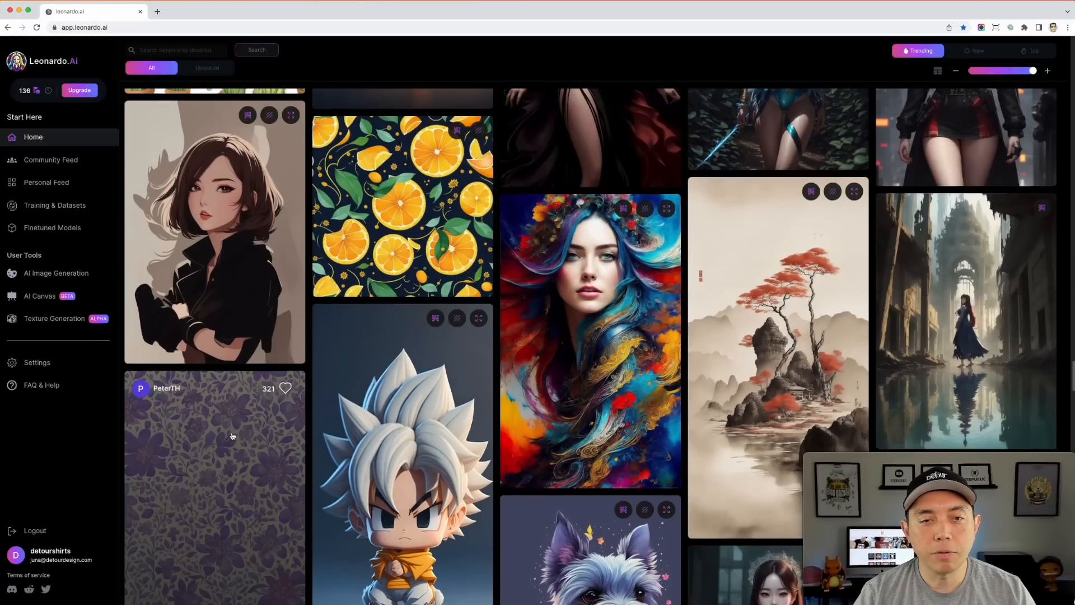
pyautogui.scroll(-2, 403, 336)
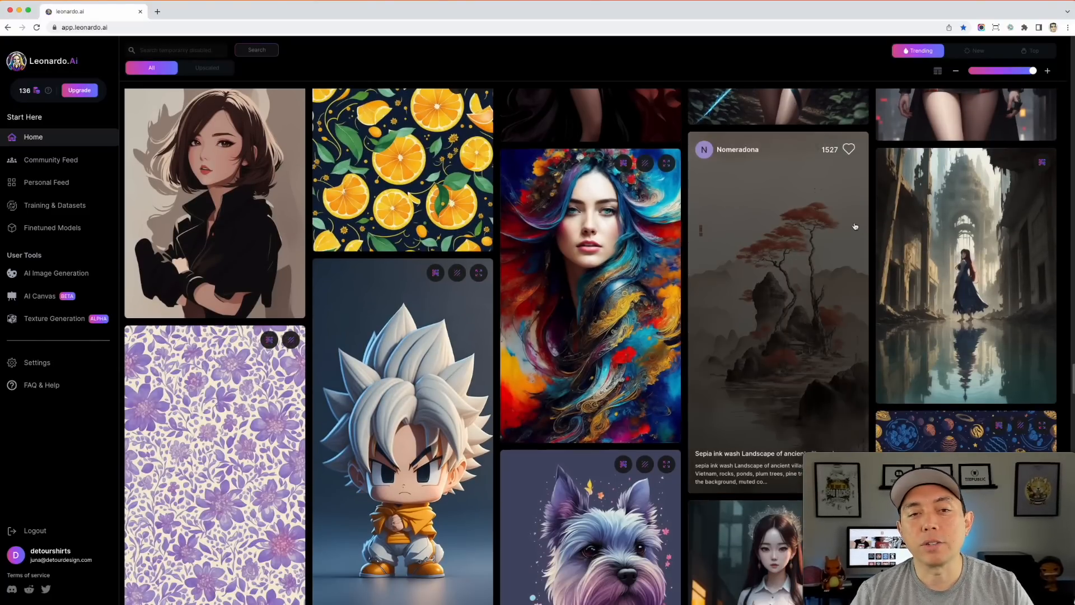
pyautogui.scroll(-10, 804, 236)
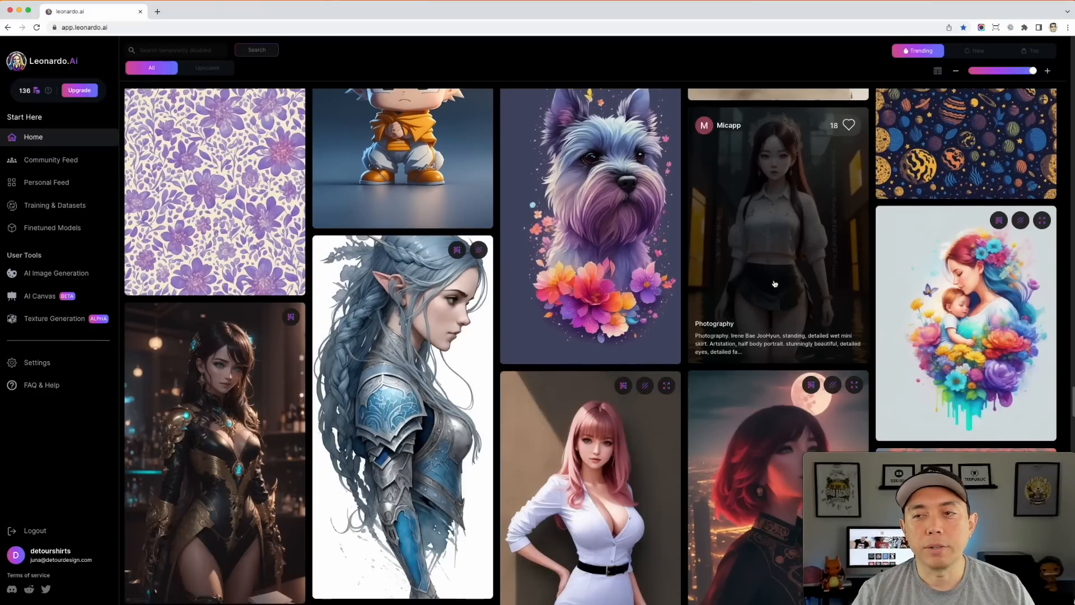
pyautogui.scroll(3, 978, 227)
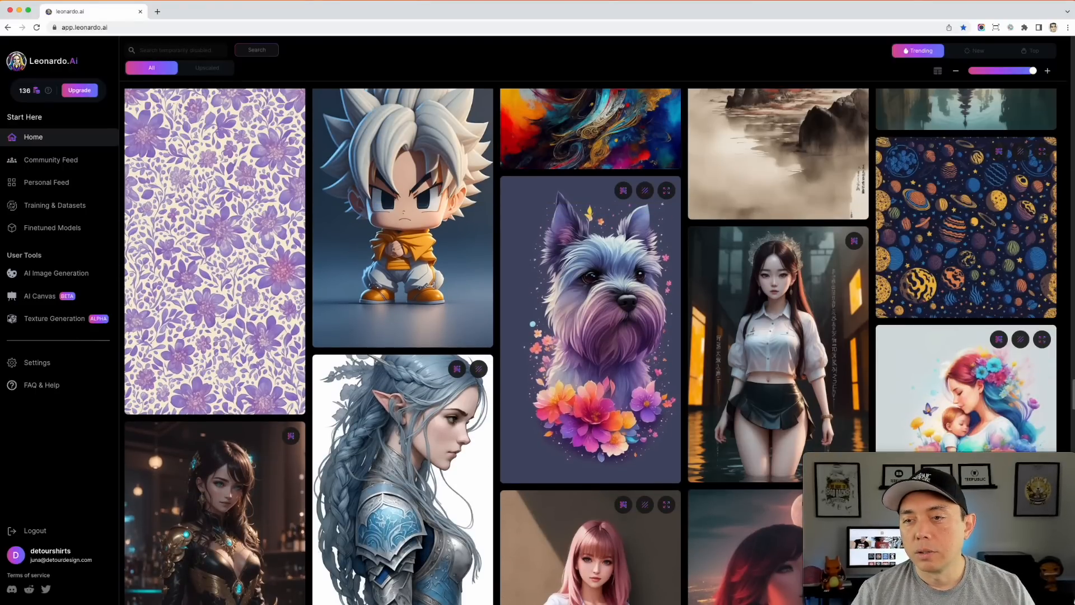
pyautogui.scroll(-10, 1002, 310)
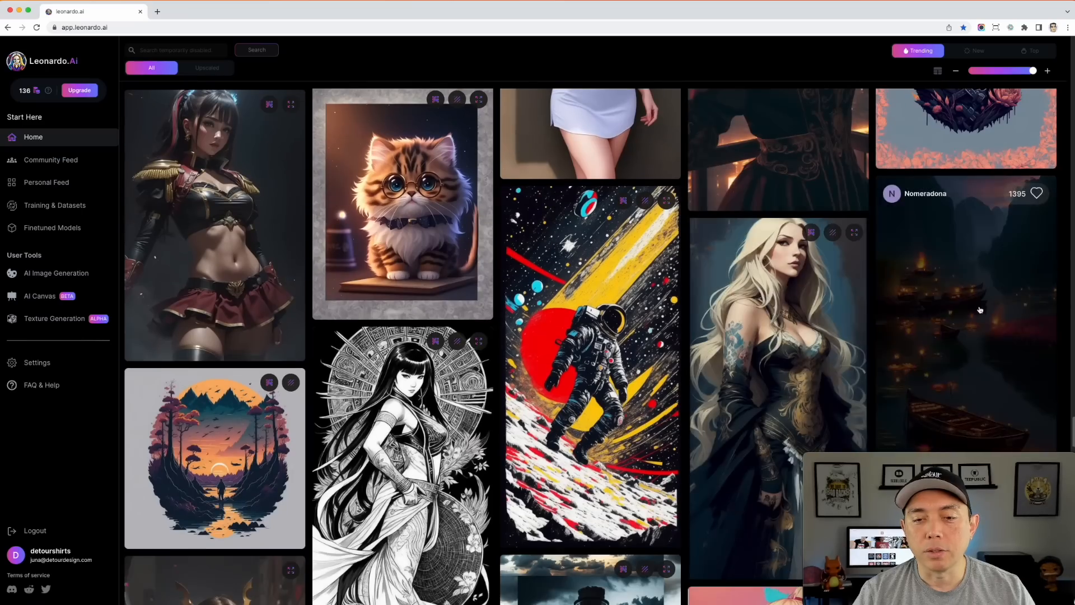
# Remix the "Vintage flower" seamless pattern from the home gallery and generate one 1024 × 1536 image with its copied prompt and tiling.
pyautogui.moveTo(1071, 425); pyautogui.dragTo(1031, 46)
pyautogui.scroll(-10, 1029, 53)
pyautogui.scroll(5, 1026, 62)
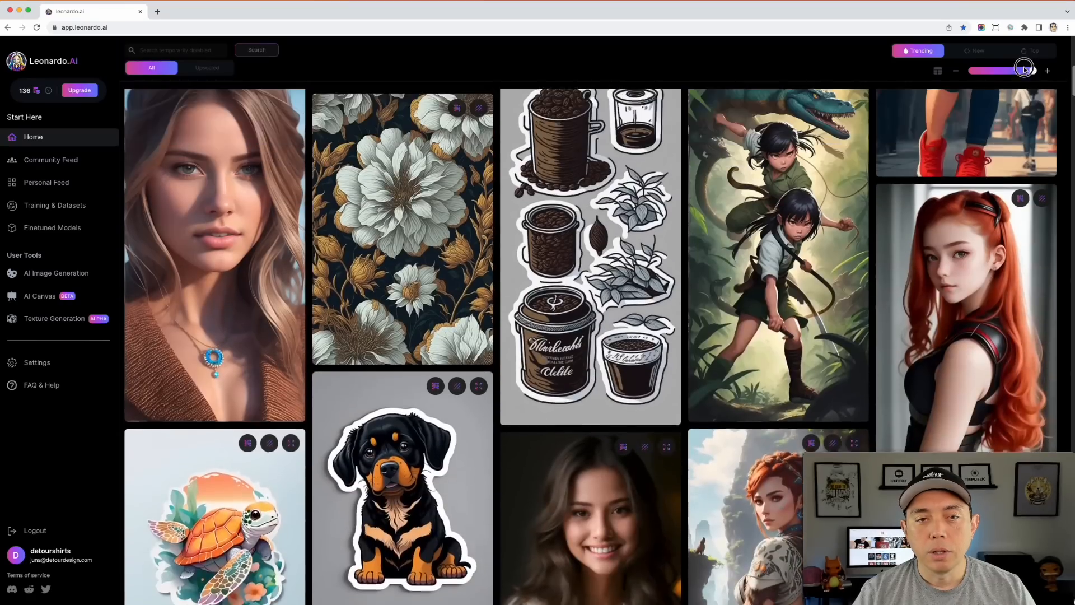
pyautogui.click(415, 311)
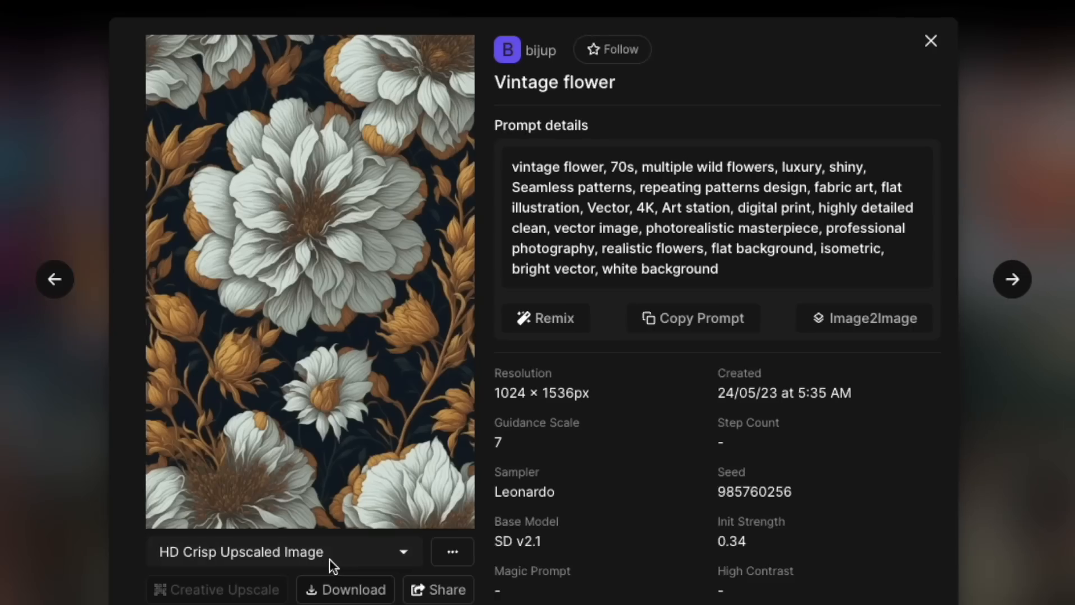
pyautogui.click(575, 316)
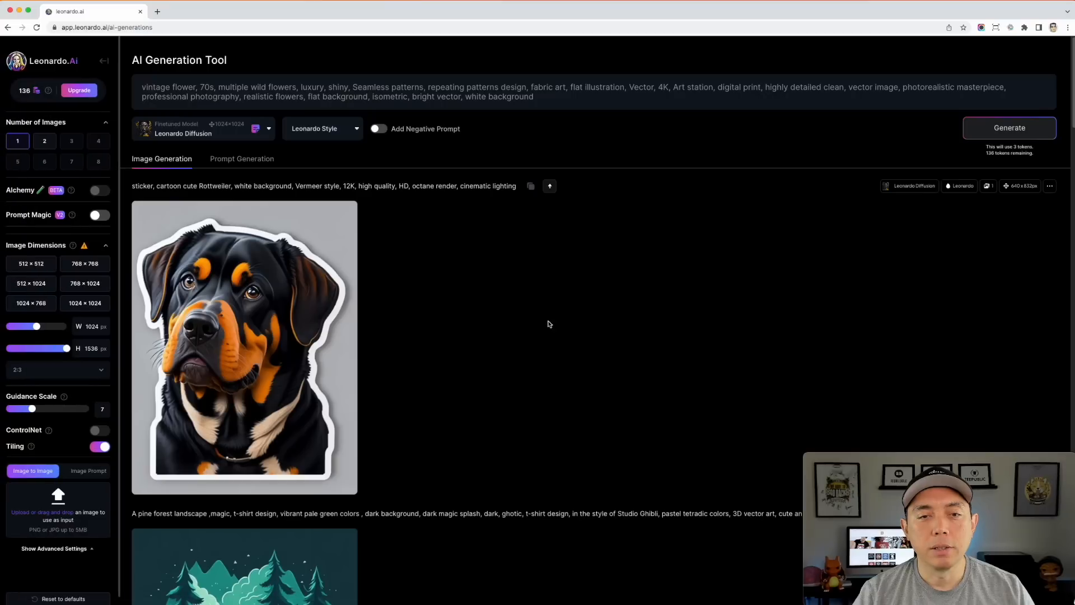
pyautogui.click(1009, 128)
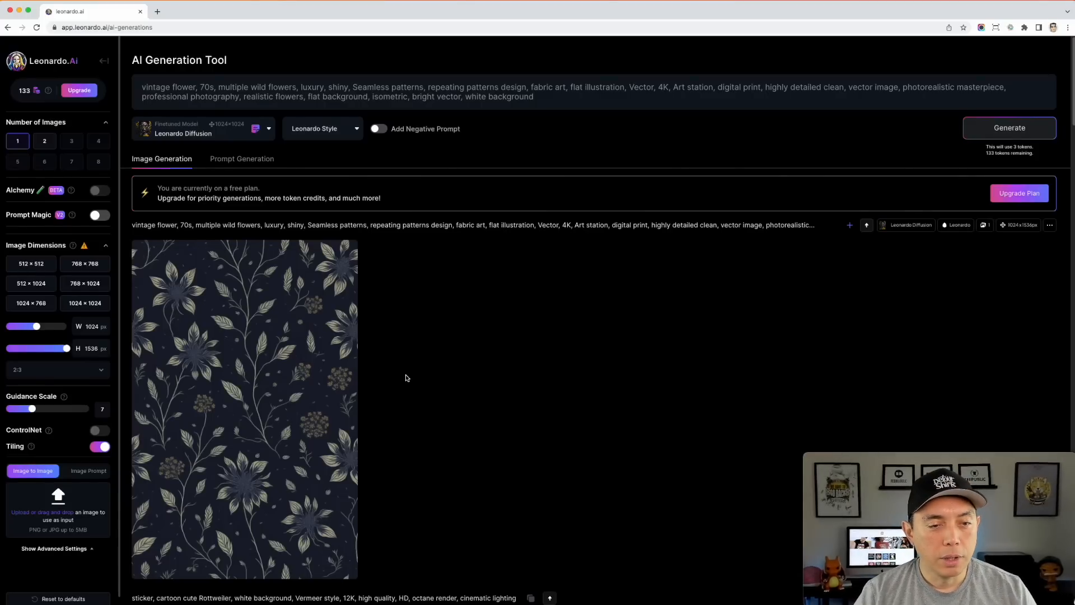
# Enlarge the generated floral pattern, then review the prompt details of "A pine forest landscape" in the home gallery and close them.
pyautogui.moveTo(289, 346)
pyautogui.click(255, 293)
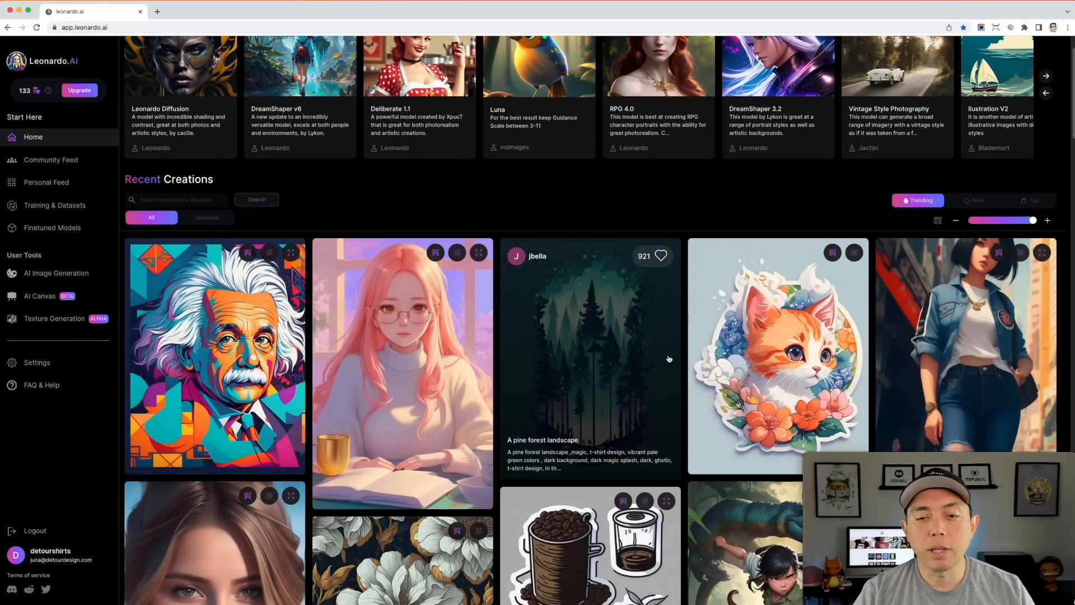
pyautogui.click(668, 358)
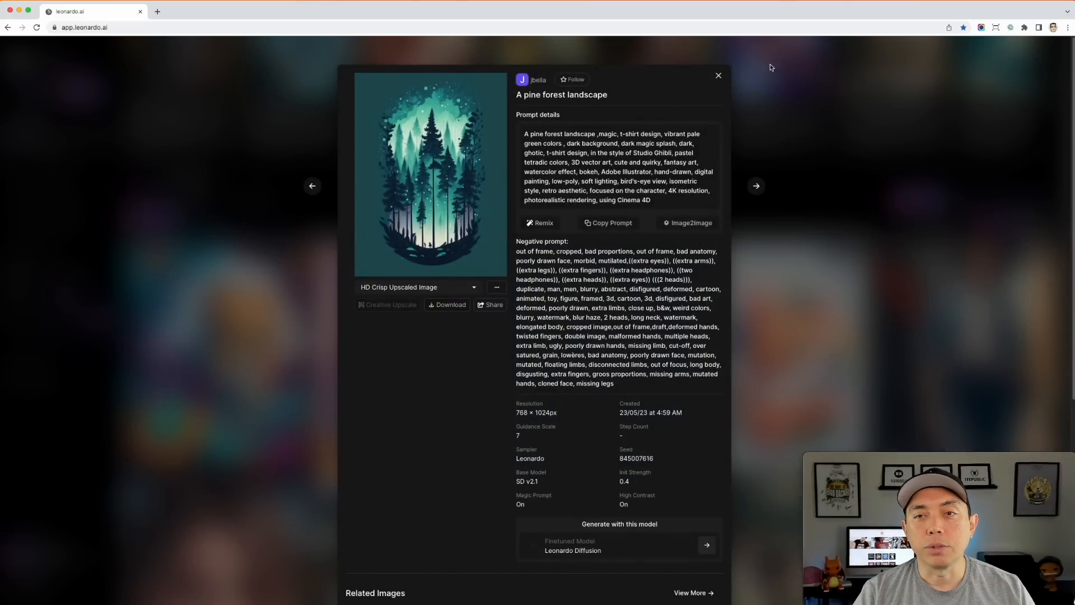
pyautogui.click(717, 77)
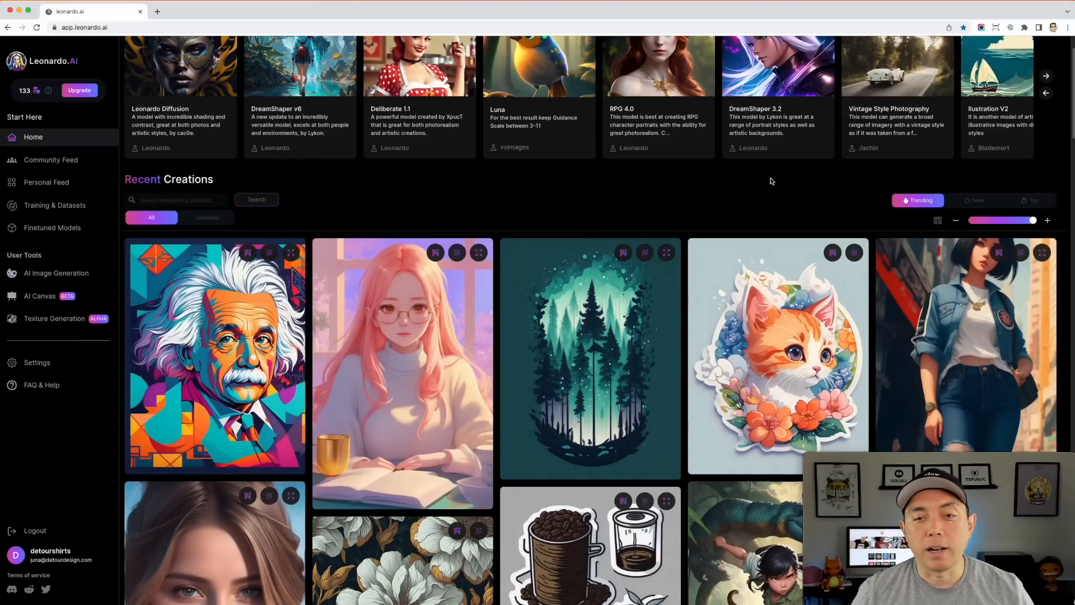
# Look through the trending home gallery for another artwork style worth remixing.
pyautogui.scroll(-5, 589, 300)
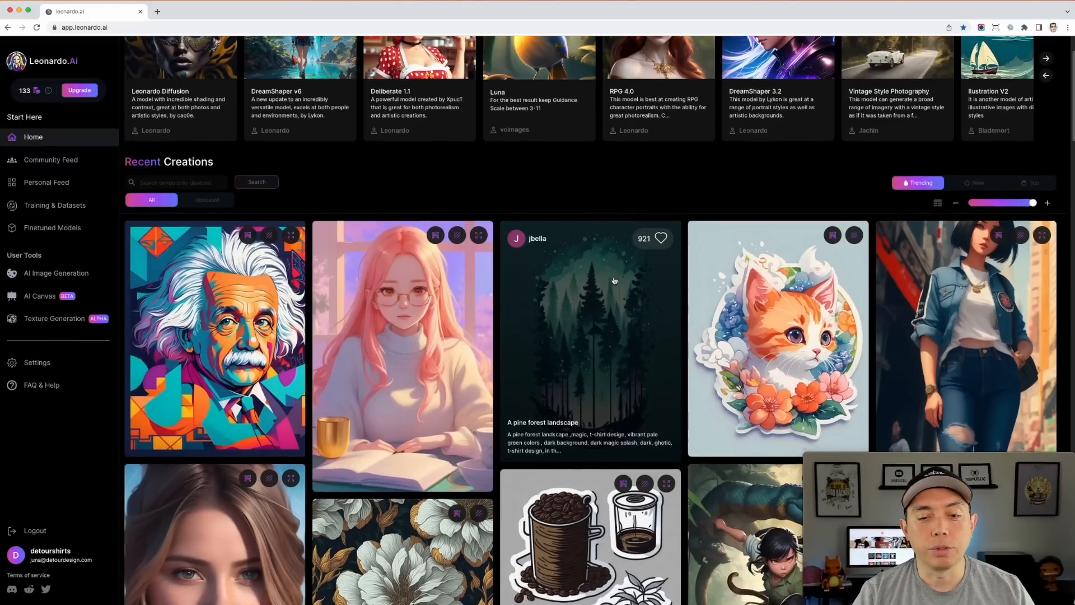
pyautogui.scroll(-1, 589, 301)
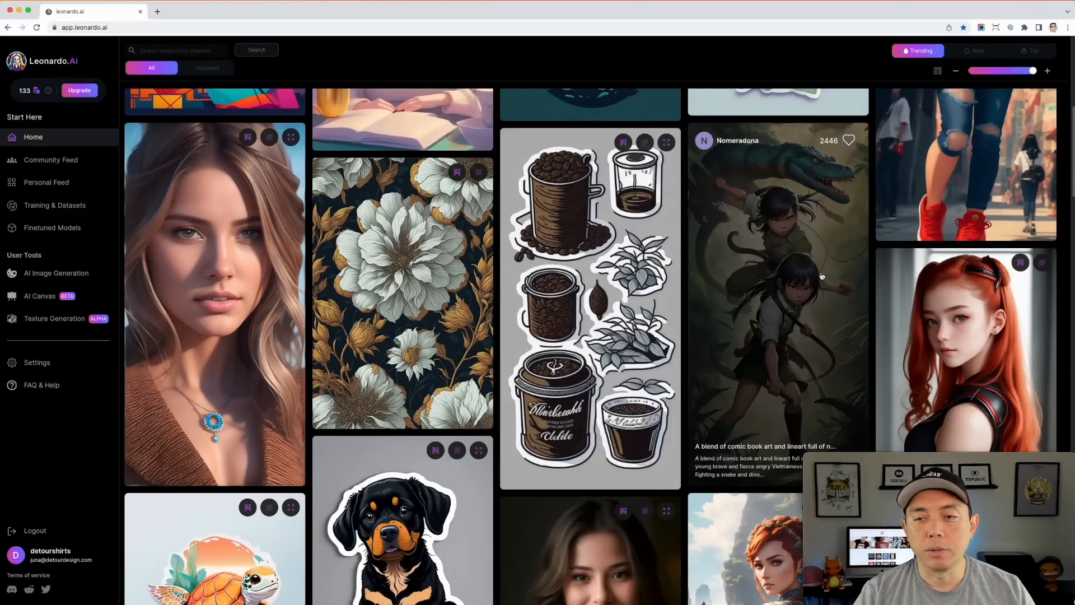
pyautogui.scroll(-8, 807, 287)
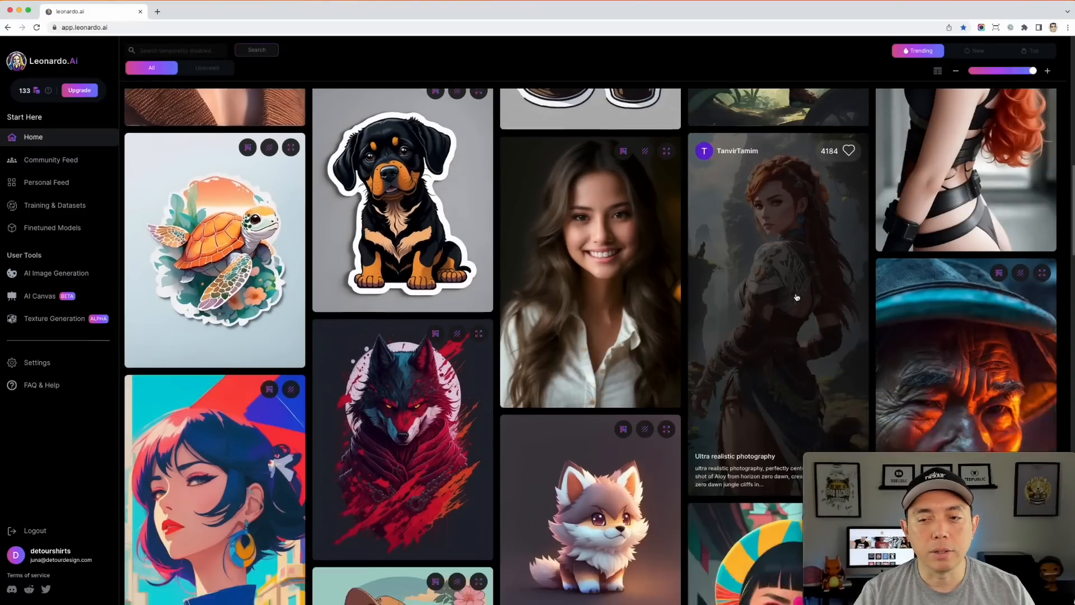
pyautogui.scroll(-1, 412, 300)
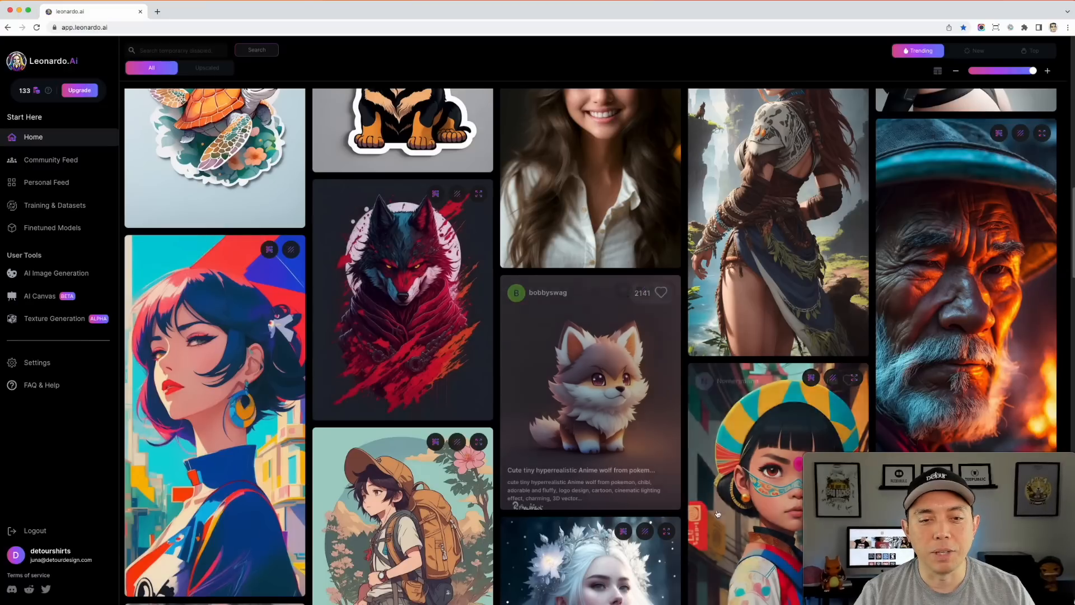
pyautogui.scroll(-6, 590, 365)
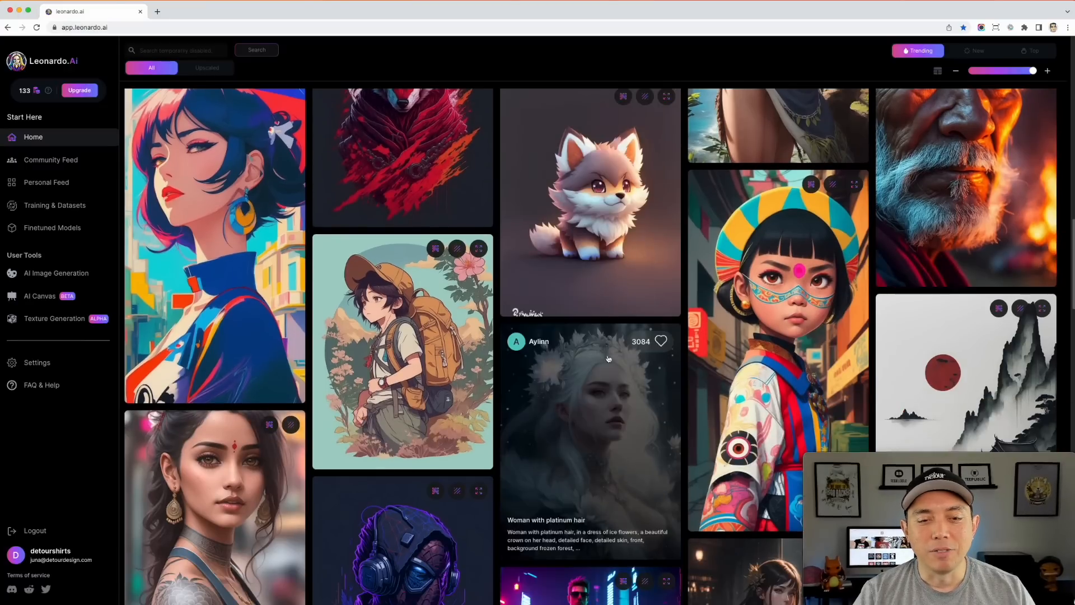
pyautogui.scroll(-4, 591, 365)
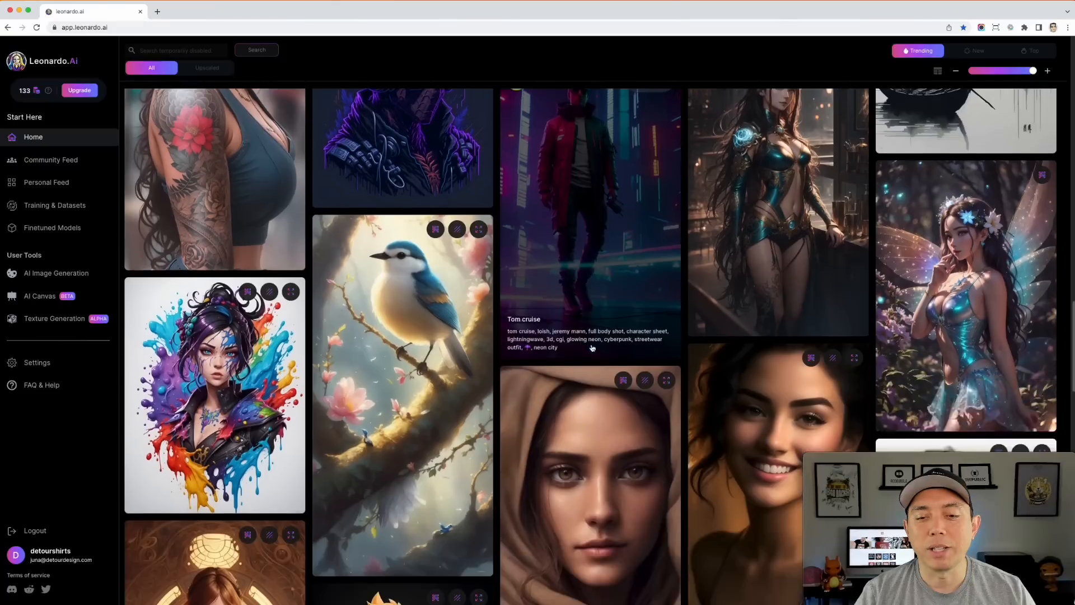
pyautogui.scroll(-6, 592, 348)
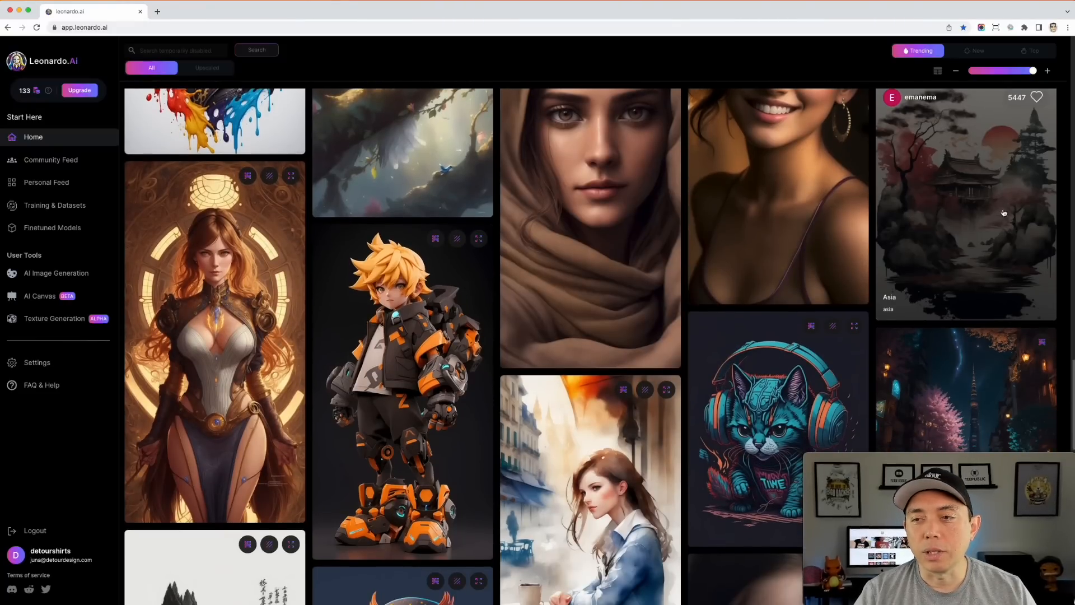
# Remix the "Muted chinese ink painting" design, generate one 512 × 1024 image from its copied prompt, and inspect the result.
pyautogui.scroll(-5, 1003, 211)
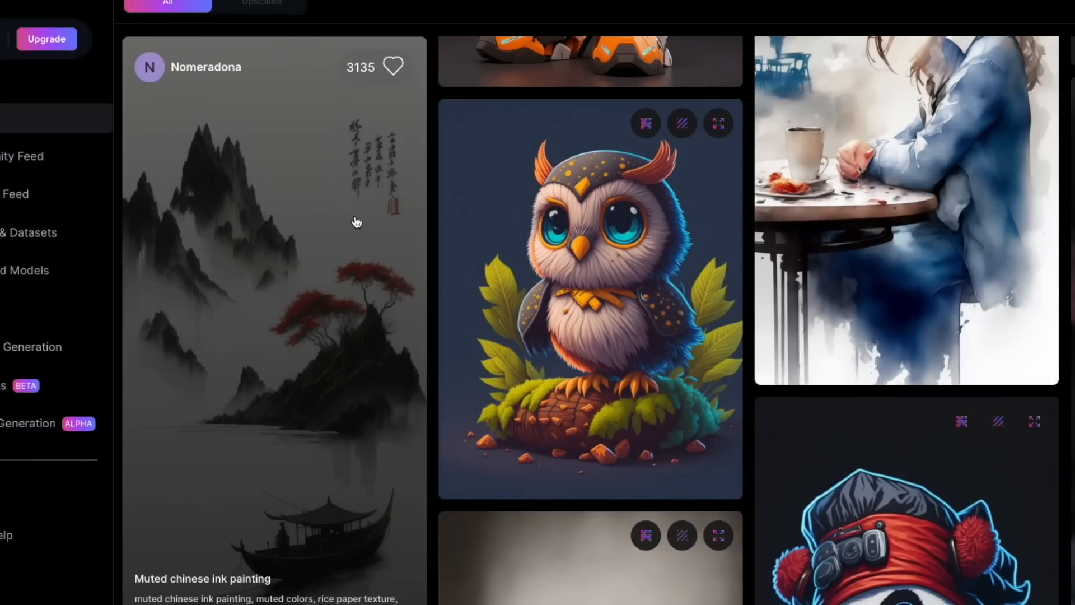
pyautogui.scroll(2, 355, 199)
pyautogui.click(298, 271)
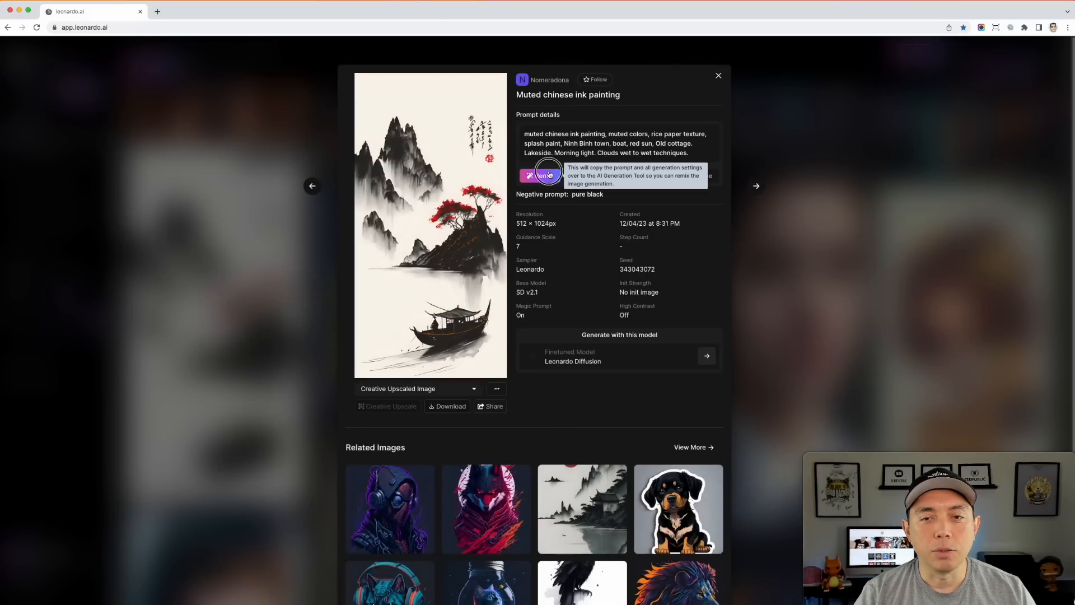
pyautogui.click(550, 175)
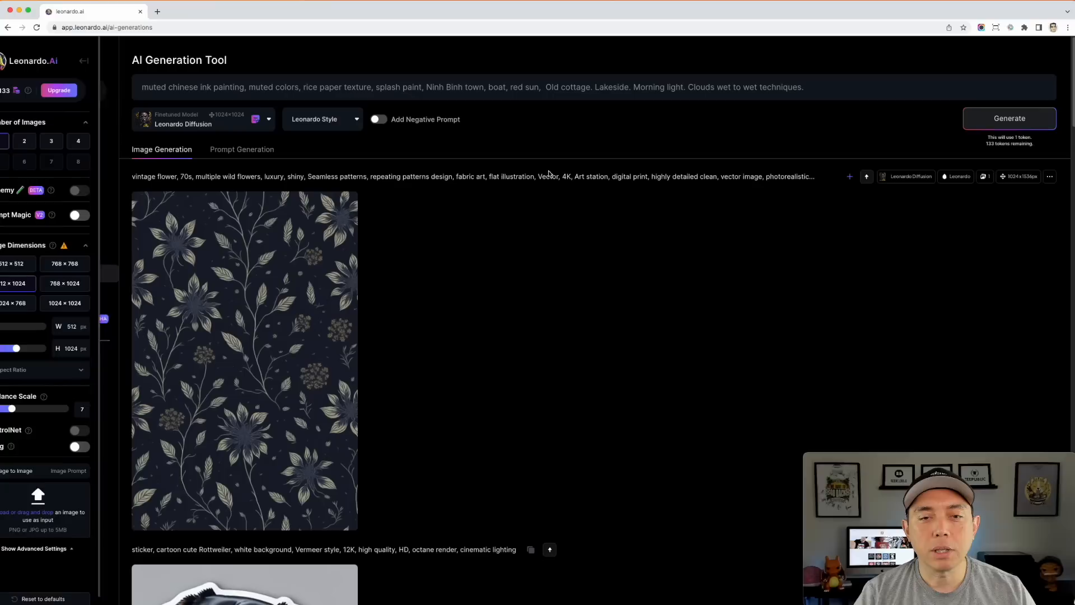
pyautogui.click(1002, 119)
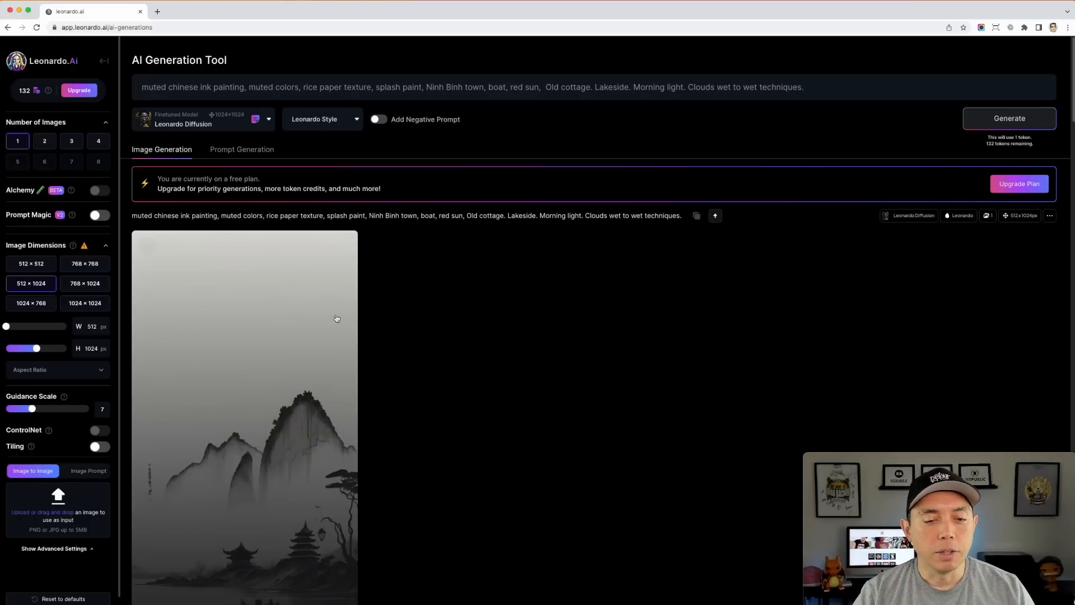
pyautogui.scroll(-3, 610, 414)
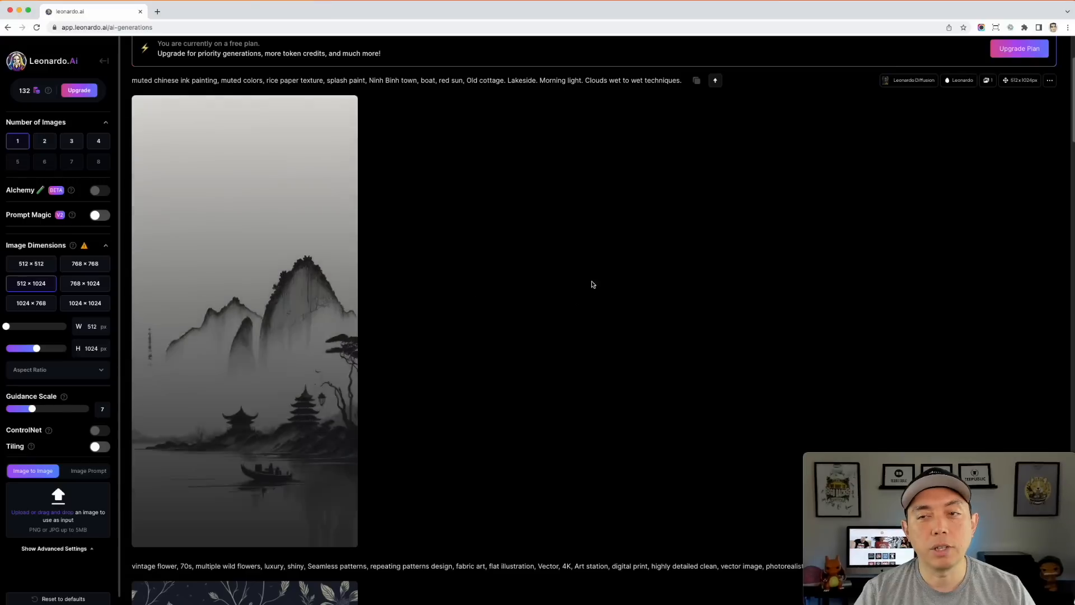
pyautogui.scroll(3, 788, 267)
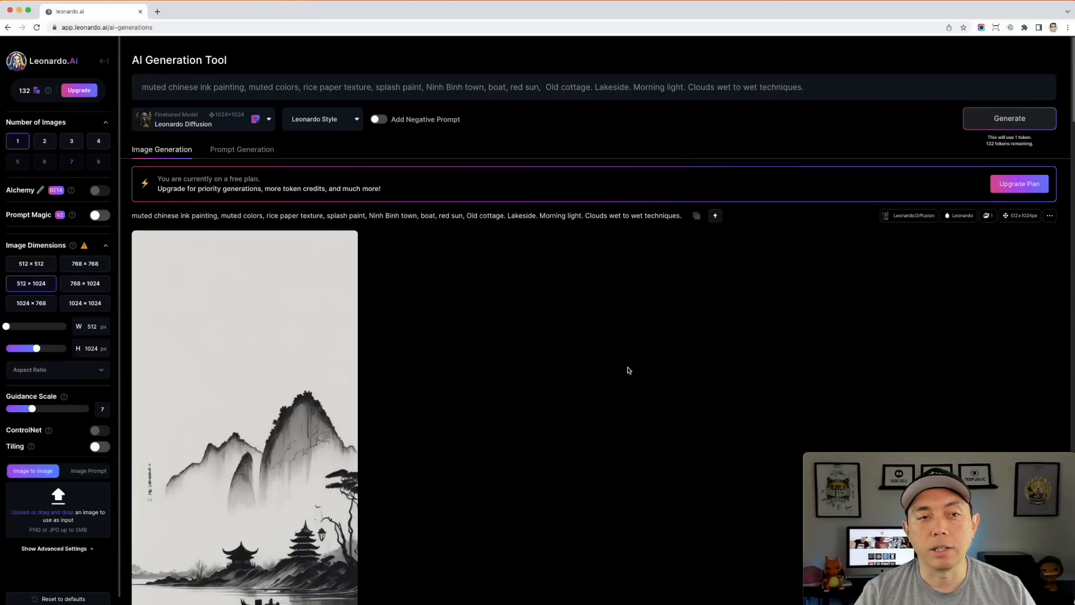
# Generate a second 512 × 1024 image from the same ink painting prompt and compare it with the first one.
pyautogui.click(1004, 114)
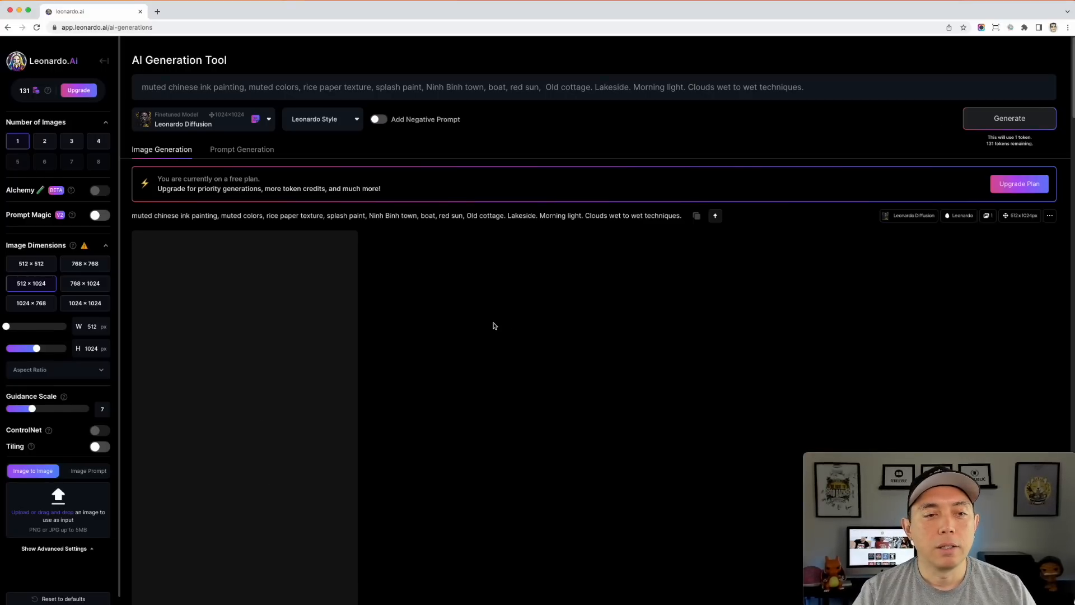
pyautogui.scroll(-3, 492, 343)
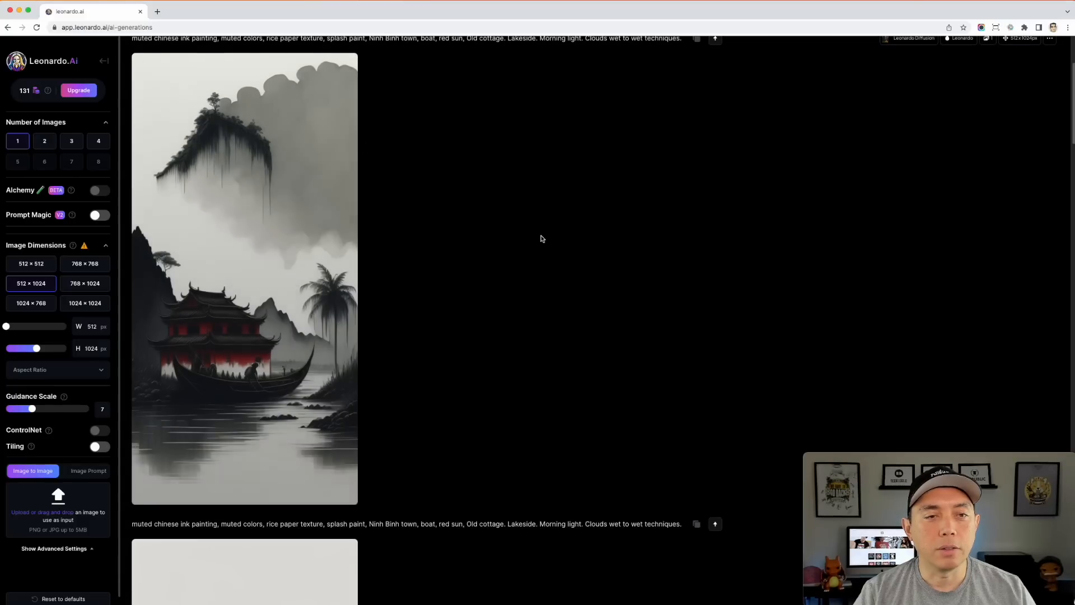
pyautogui.scroll(-1, 547, 290)
pyautogui.scroll(-7, 547, 291)
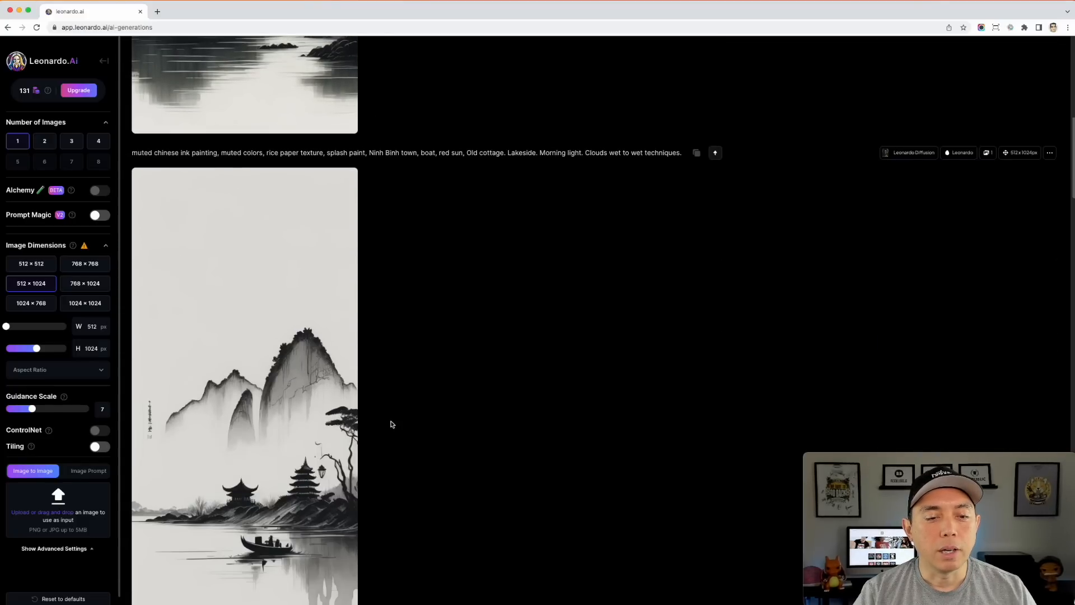
# Review both generated Chinese ink paintings again in the generation history.
pyautogui.scroll(5, 395, 388)
pyautogui.scroll(2, 395, 388)
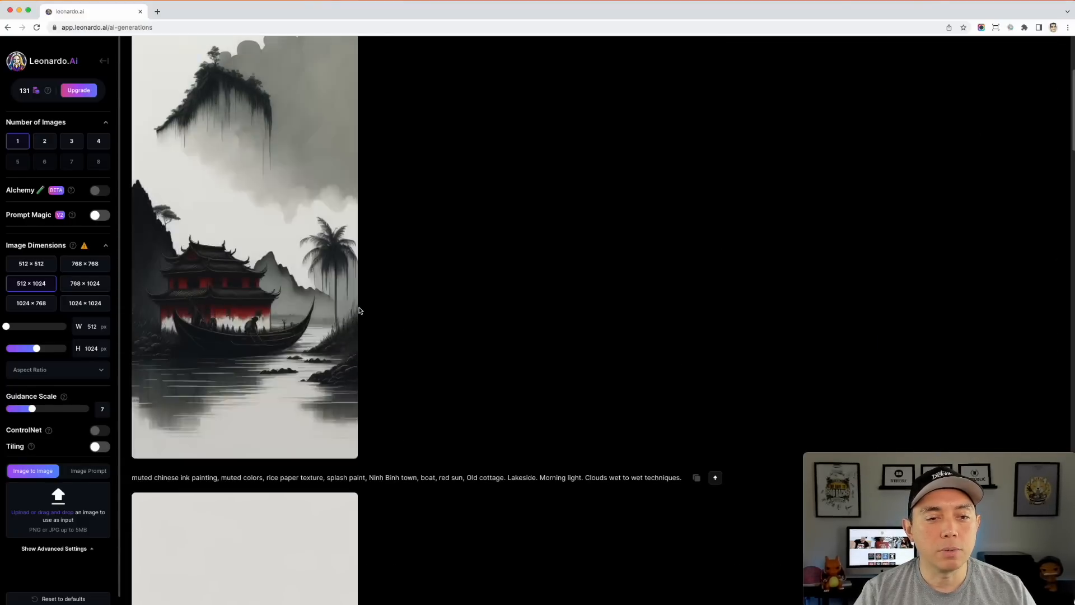
pyautogui.scroll(-4, 523, 348)
pyautogui.scroll(-3, 525, 348)
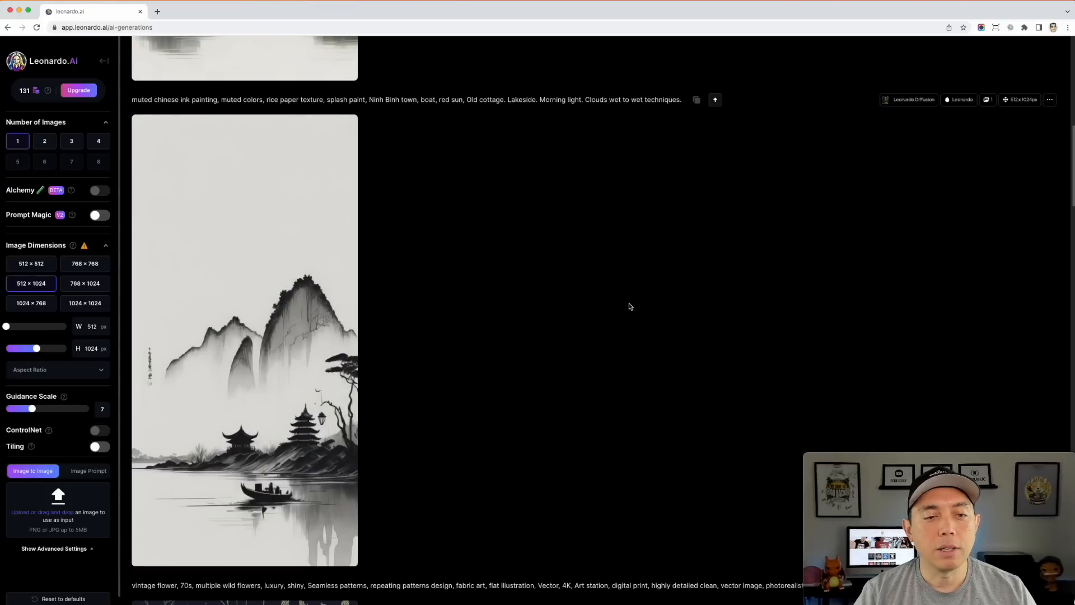
pyautogui.scroll(7, 629, 305)
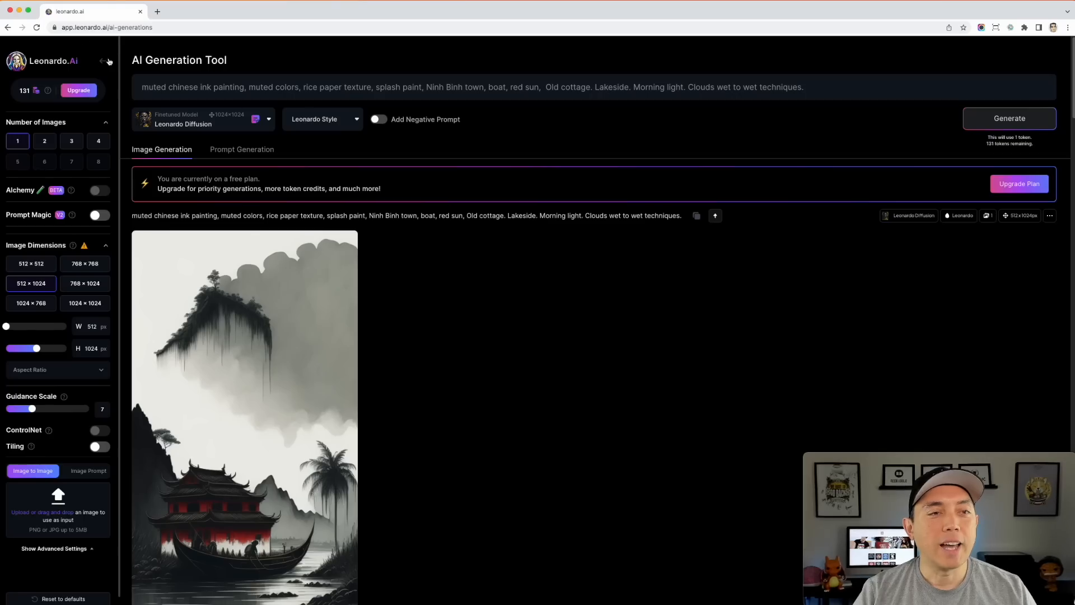
# Return to the home gallery and browse the trending creations for another design style worth remixing.
pyautogui.click(108, 61)
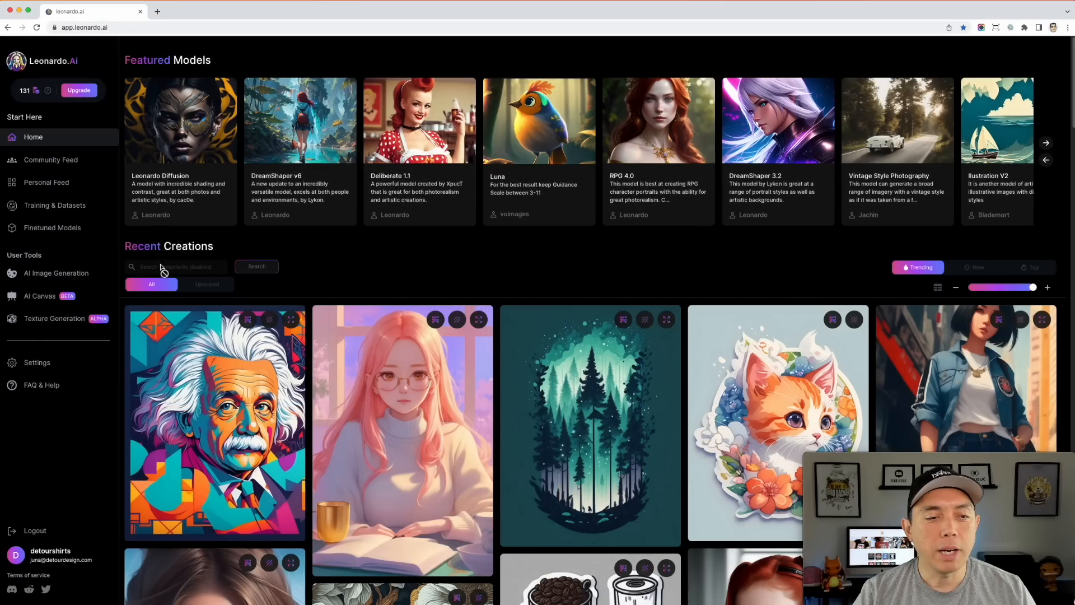
pyautogui.scroll(-4, 560, 299)
pyautogui.scroll(-15, 560, 300)
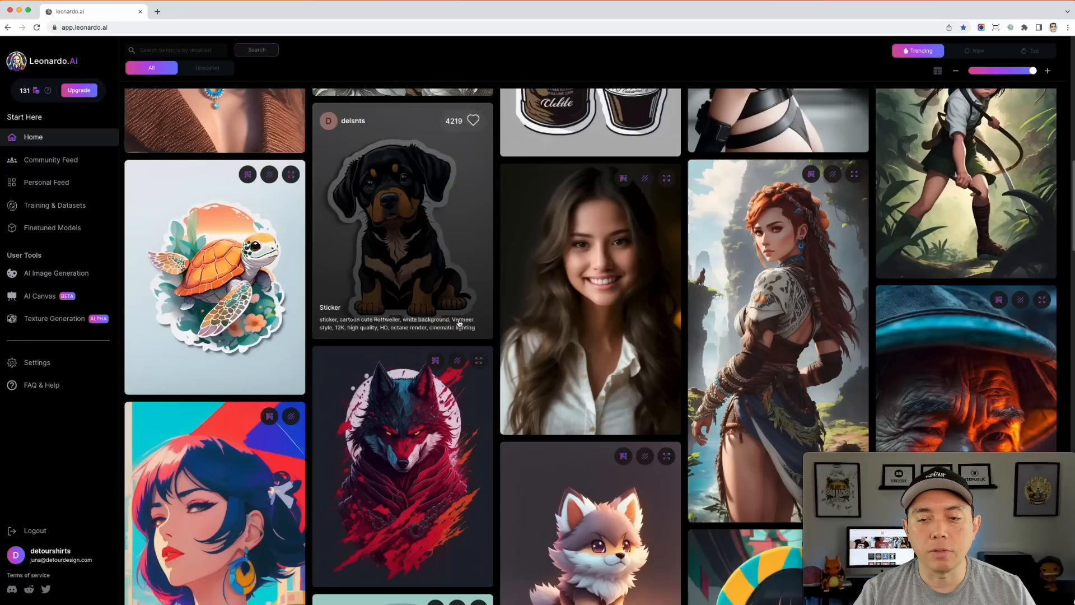
pyautogui.scroll(-15, 459, 323)
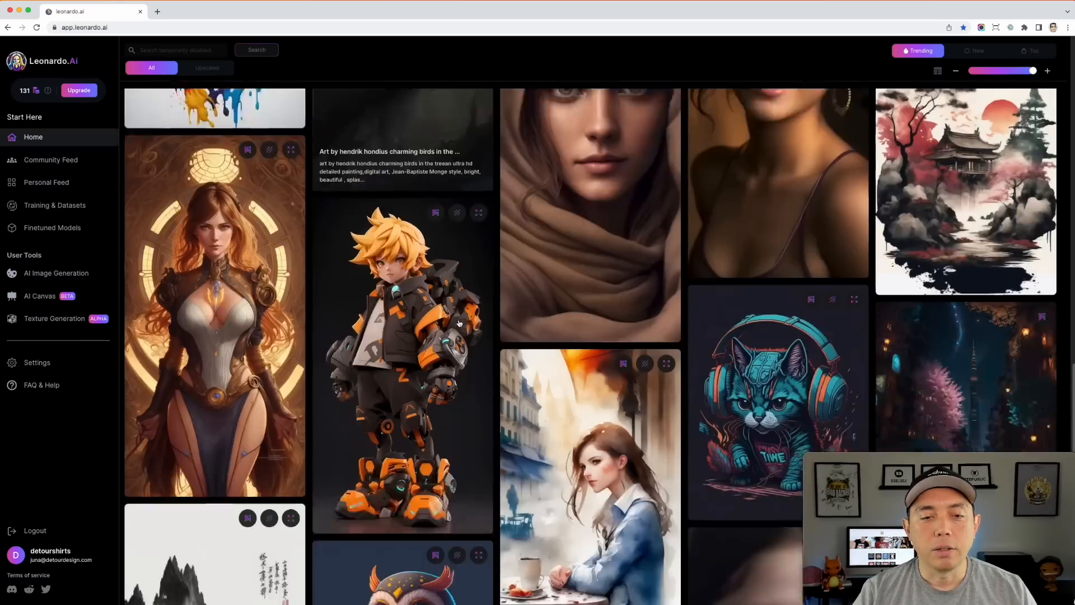
pyautogui.scroll(-15, 459, 324)
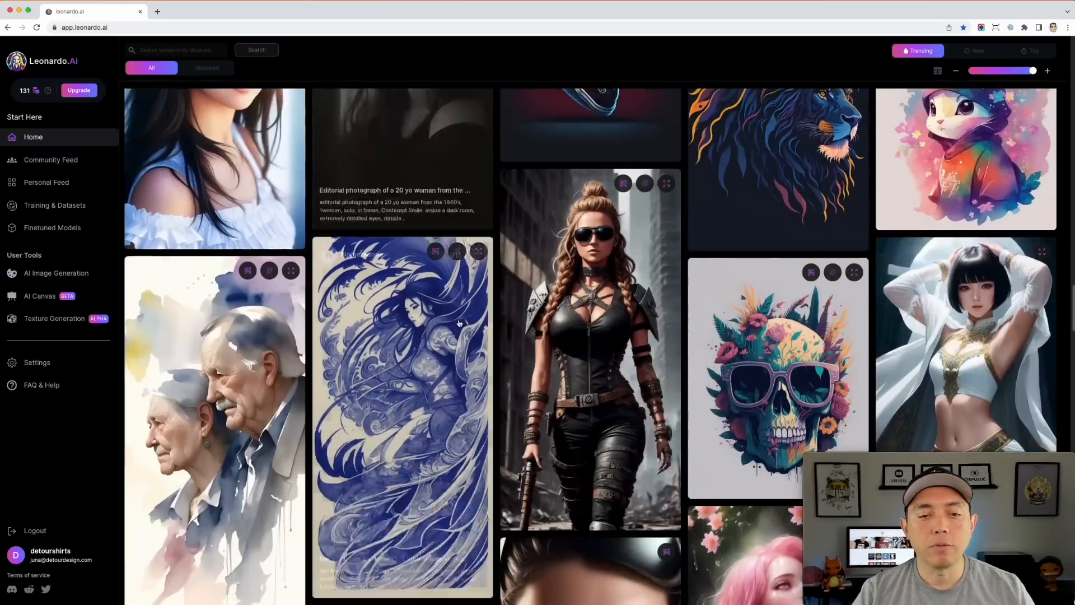
pyautogui.scroll(-5, 459, 323)
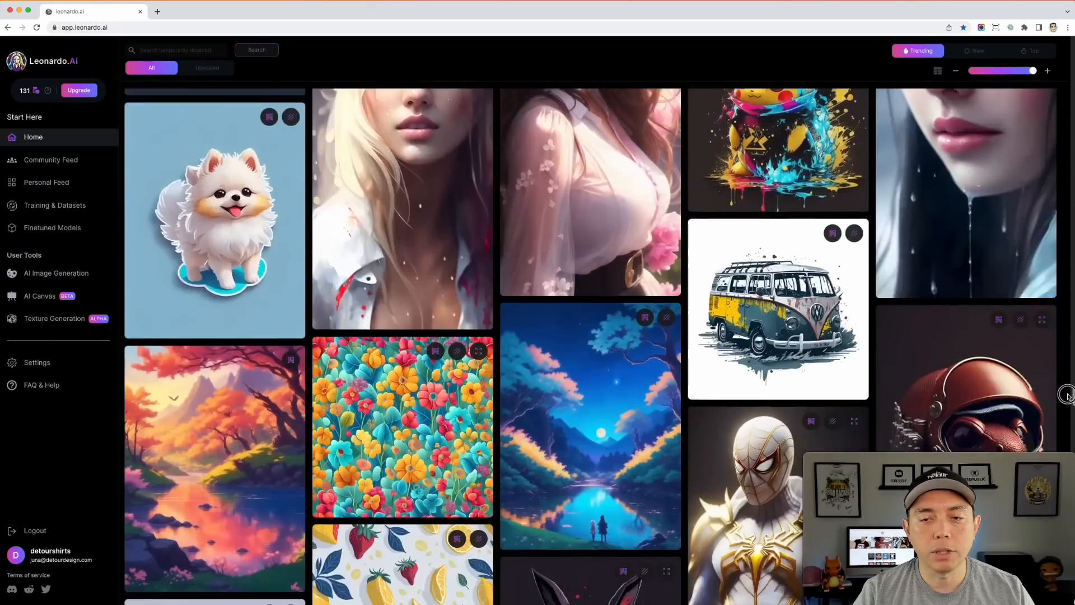
pyautogui.moveTo(1066, 395); pyautogui.dragTo(1069, 594)
pyautogui.scroll(-20, 1069, 593)
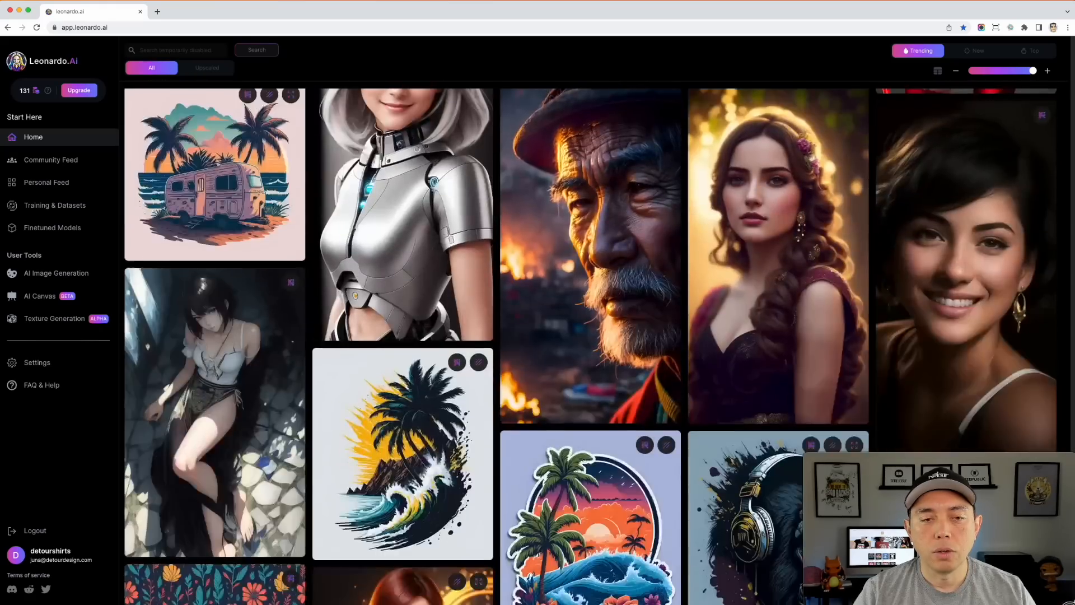
pyautogui.scroll(20, 1063, 420)
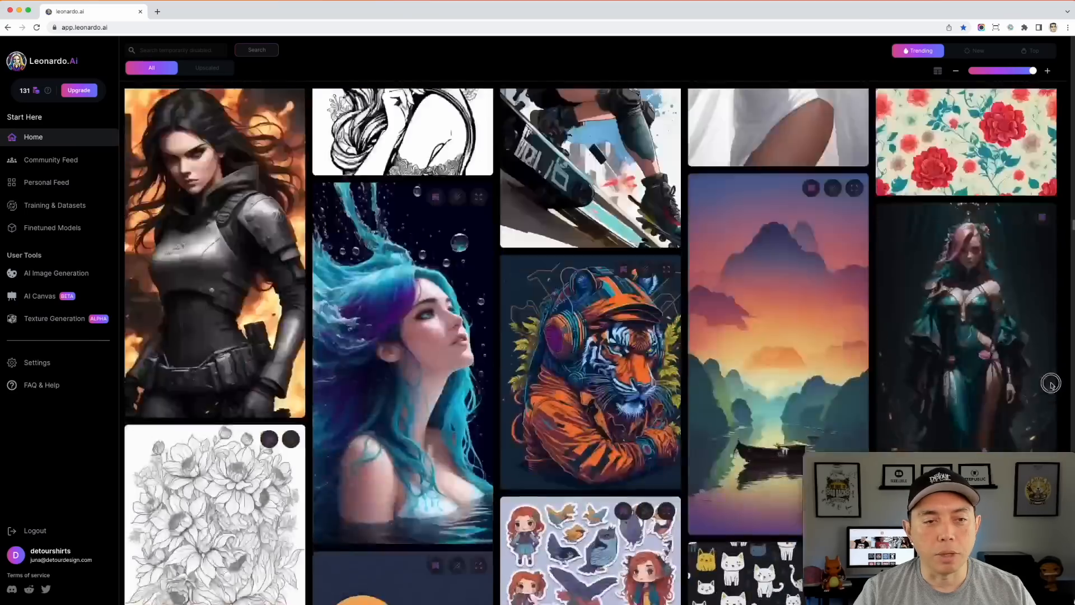
pyautogui.scroll(-6, 1050, 387)
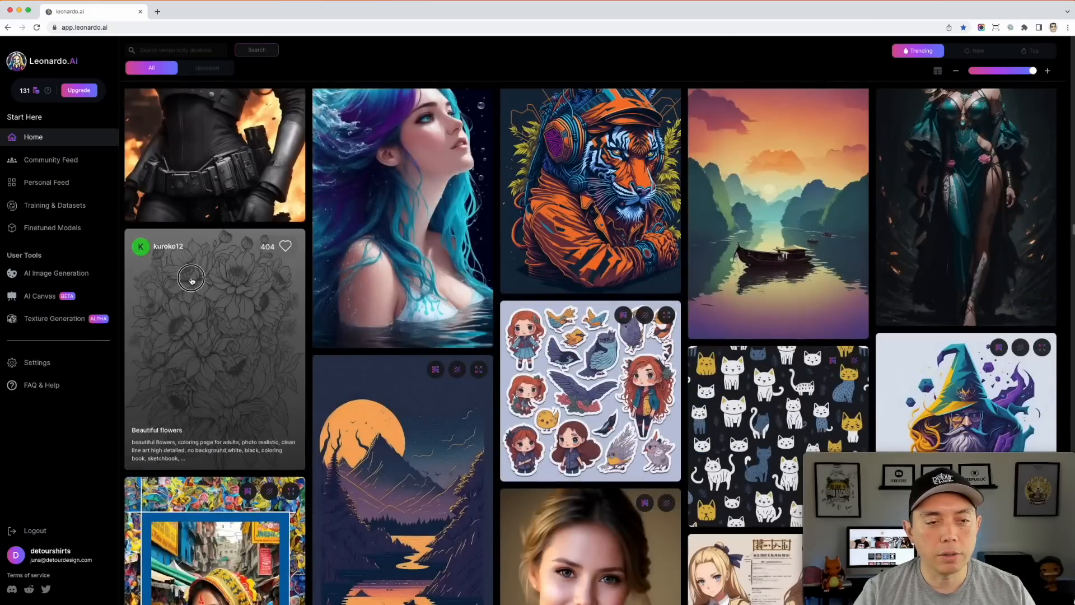
# Remix the "Beautiful flowers" coloring page design and generate one 768 × 1024 image from its prompt.
pyautogui.click(194, 261)
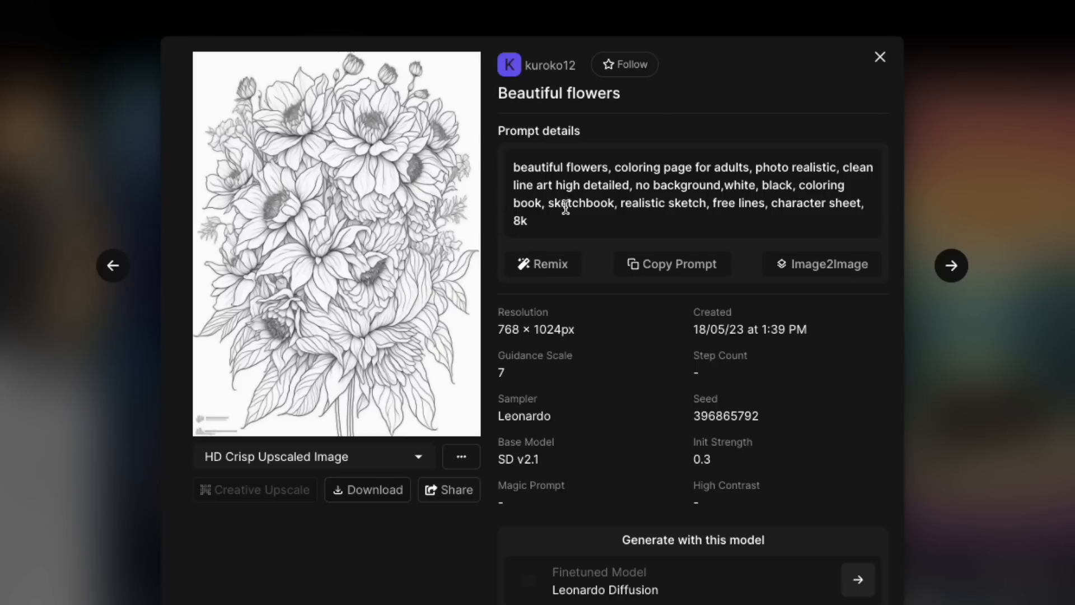
pyautogui.click(547, 268)
pyautogui.click(1016, 116)
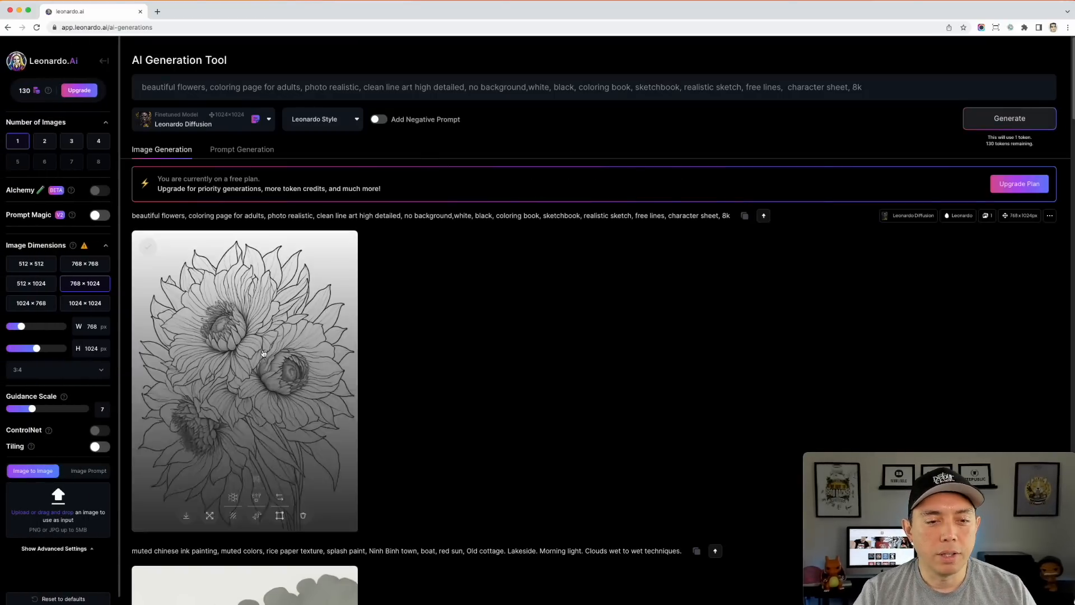
# Inspect the generated flower line art at enlarged size, then upscale it with the HD Crisp Upscaler.
pyautogui.click(261, 341)
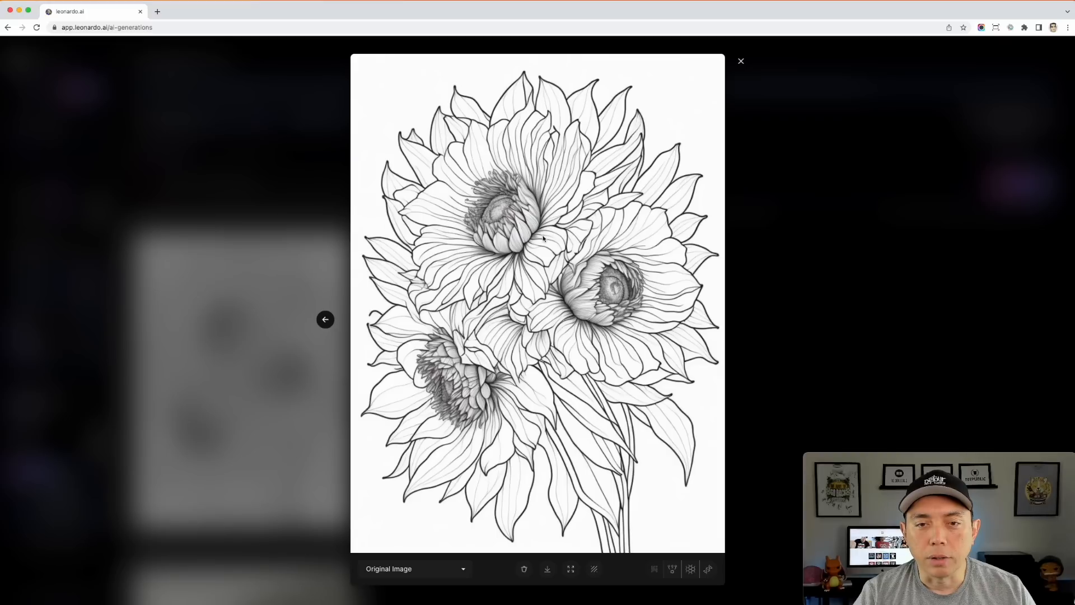
pyautogui.click(740, 63)
pyautogui.click(289, 319)
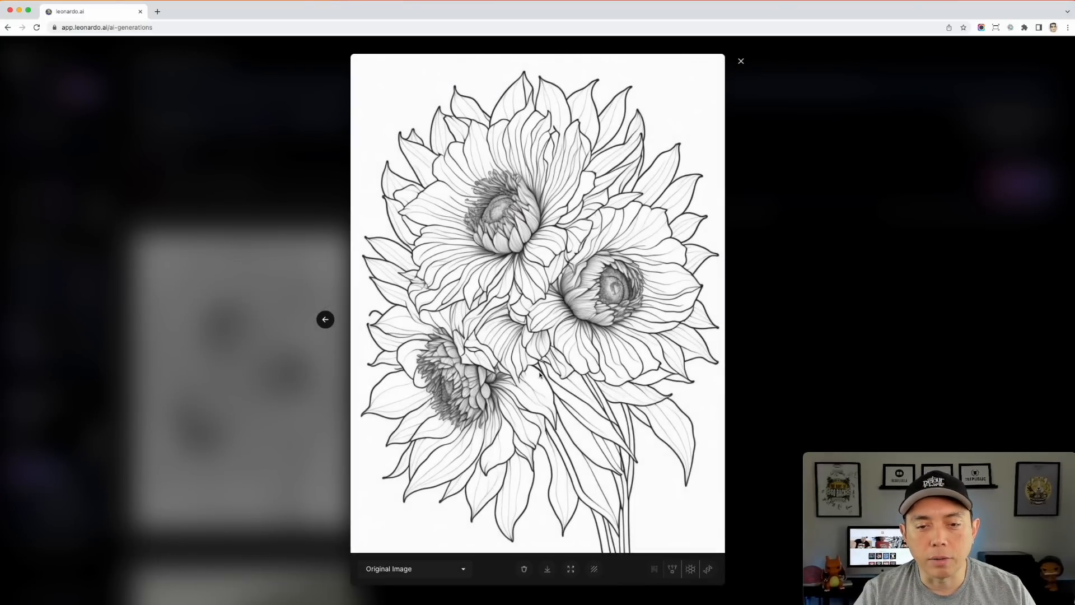
pyautogui.click(741, 61)
pyautogui.moveTo(312, 500)
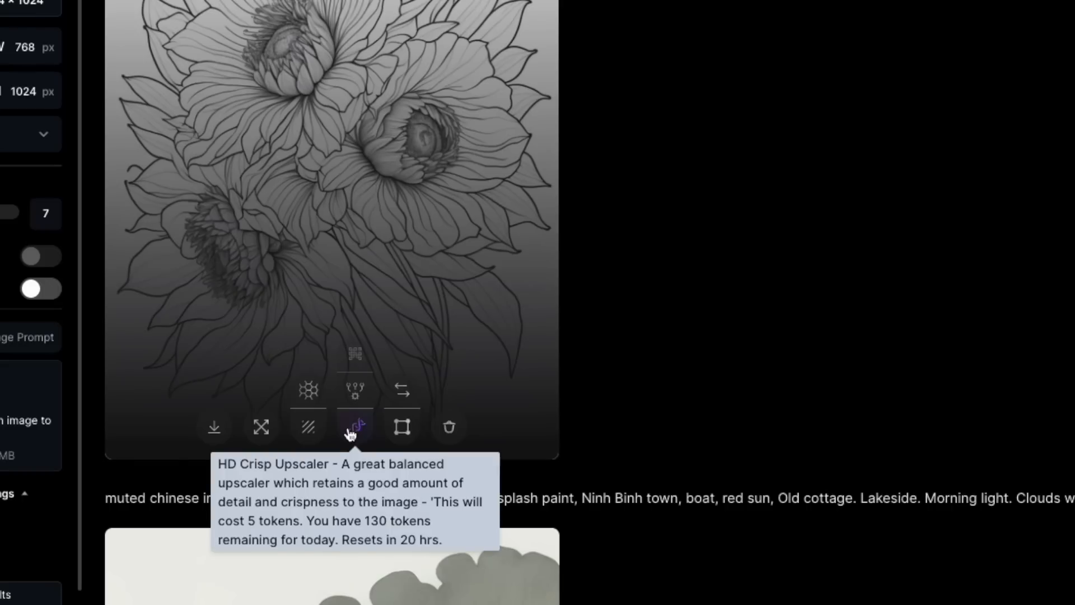
pyautogui.click(353, 430)
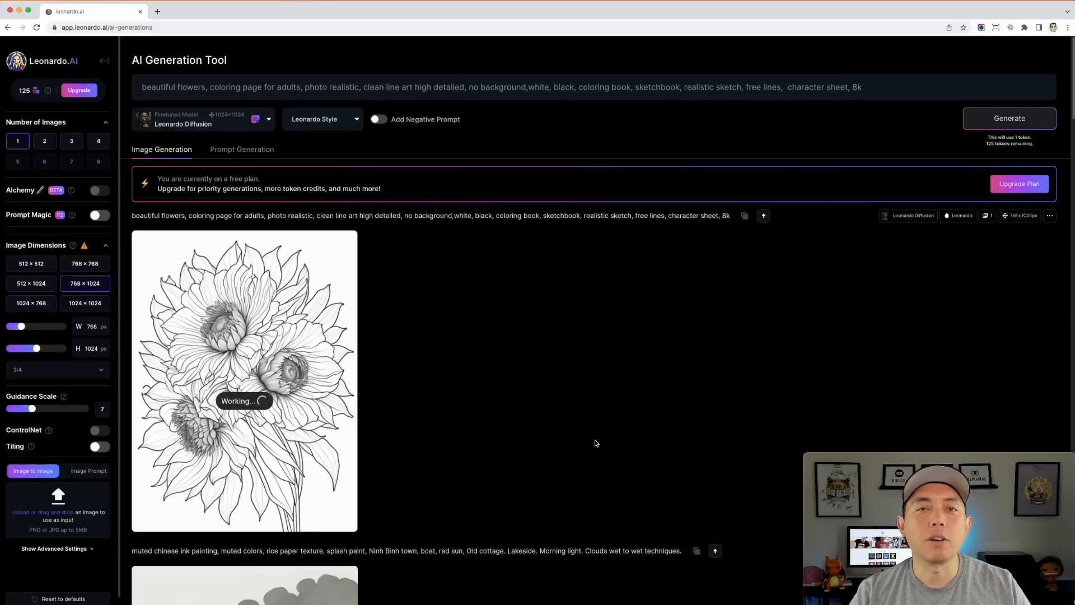
# Download the generated pine forest landscape from the generation history, then view the saved copy and close it.
pyautogui.scroll(-15, 612, 400)
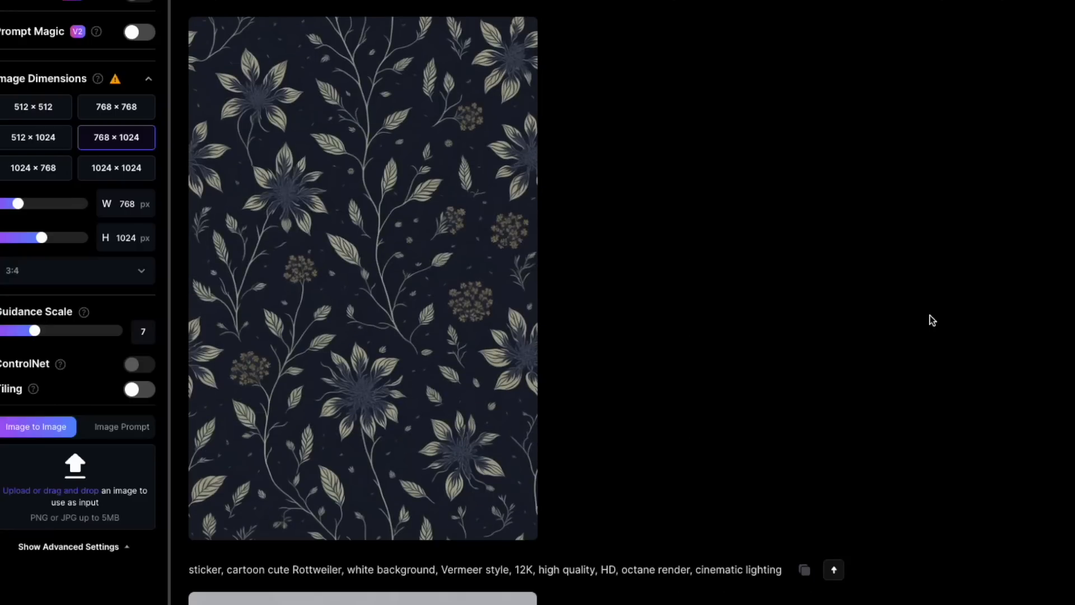
pyautogui.scroll(-20, 930, 316)
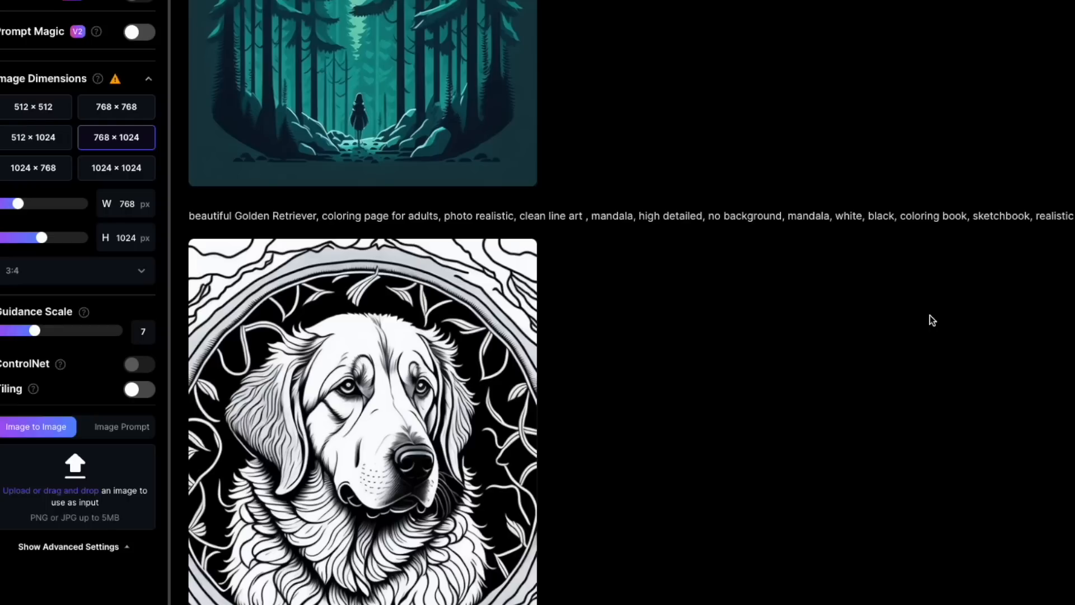
pyautogui.scroll(5, 930, 315)
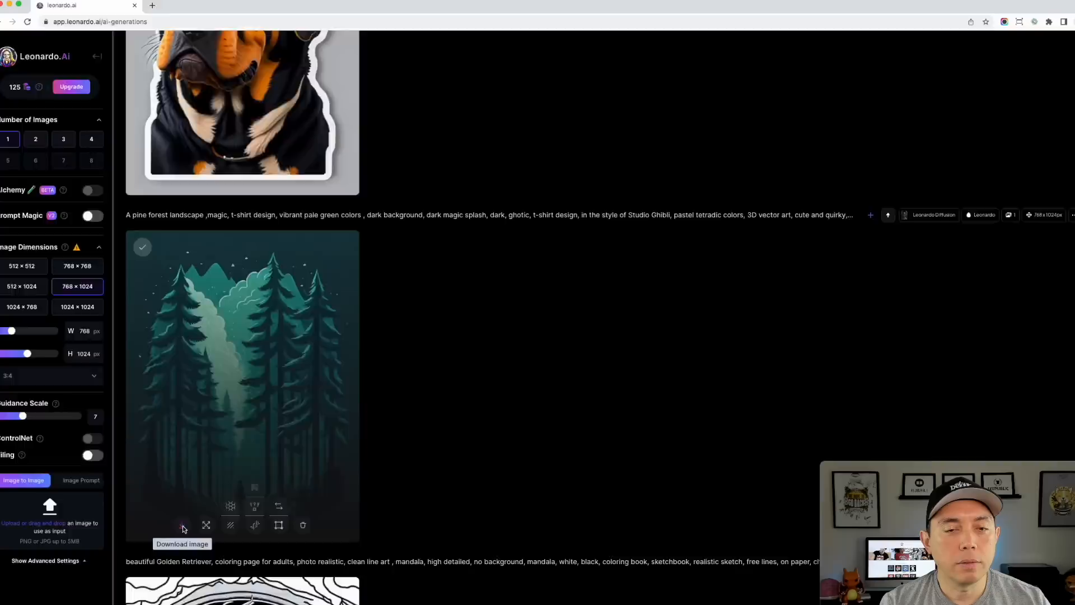
pyautogui.click(272, 495)
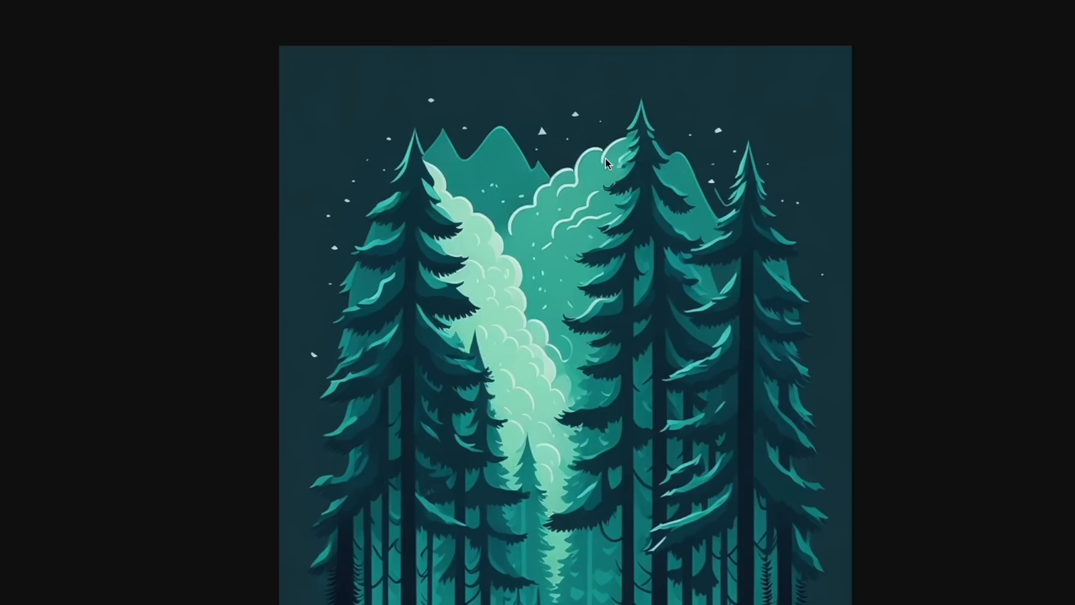
pyautogui.rightClick(604, 174)
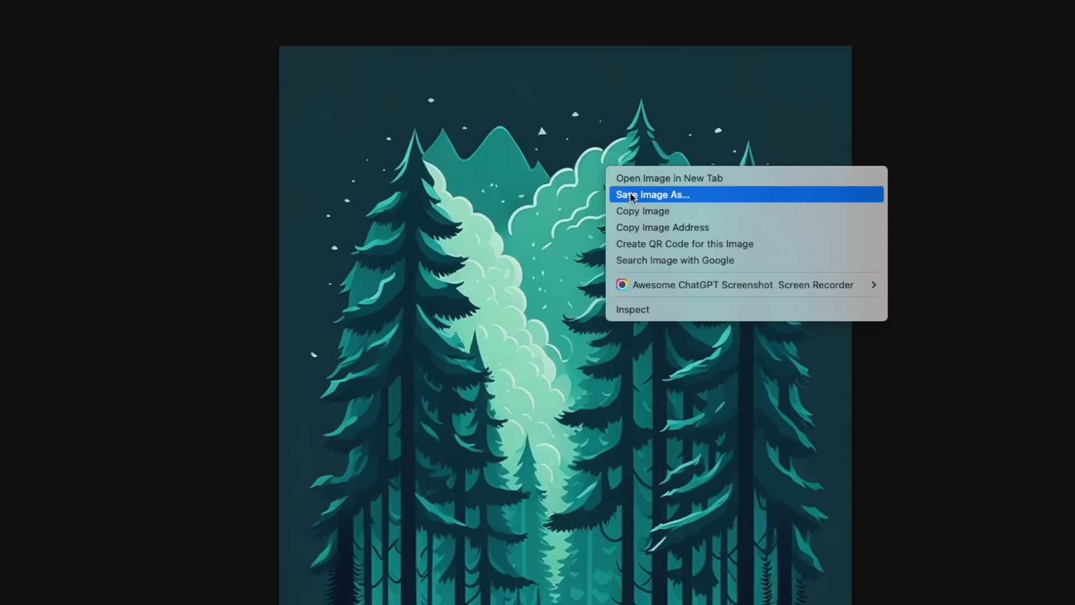
pyautogui.click(473, 153)
pyautogui.moveTo(660, 185); pyautogui.dragTo(754, 184)
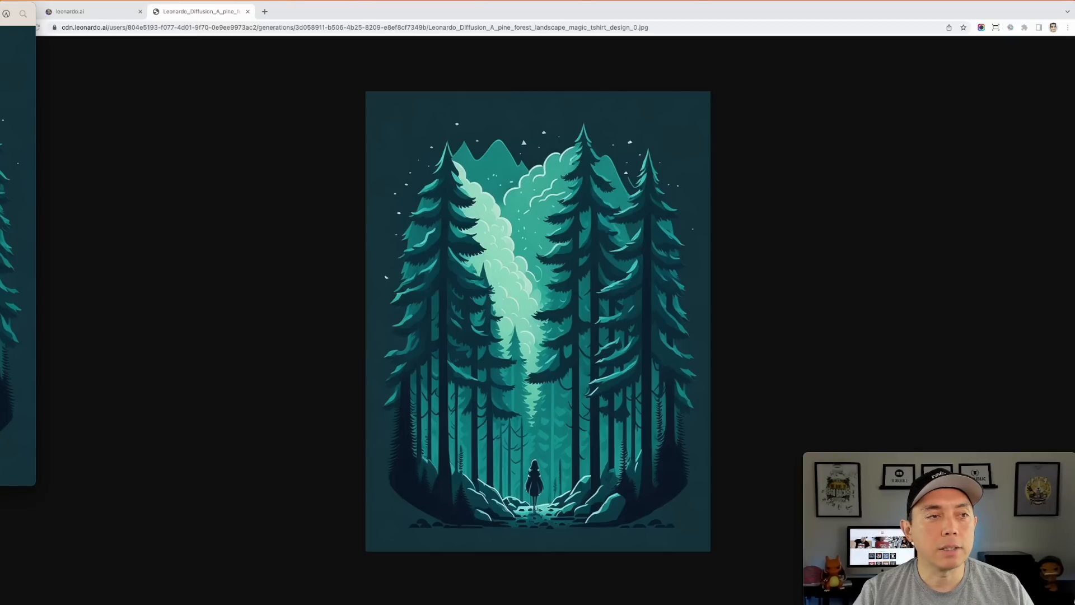
pyautogui.moveTo(17, 7); pyautogui.dragTo(557, 21)
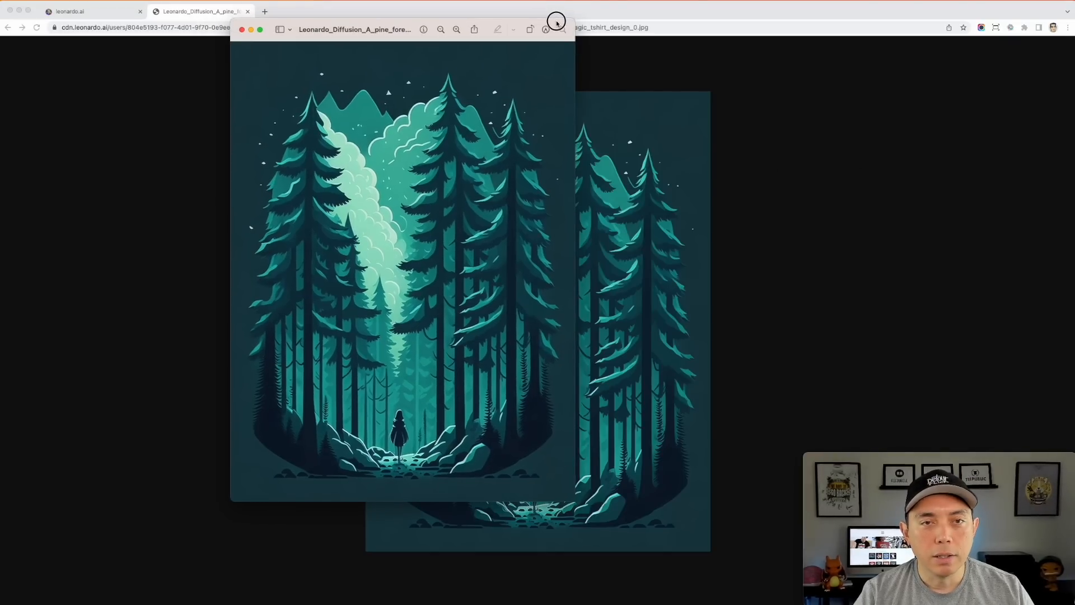
pyautogui.click(241, 30)
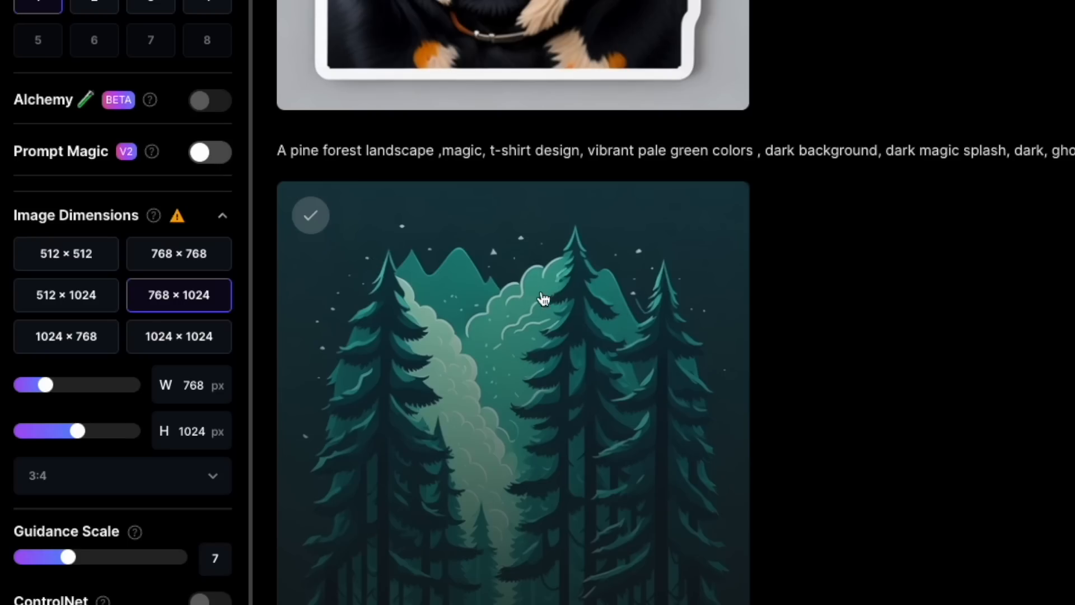
pyautogui.scroll(7, 832, 388)
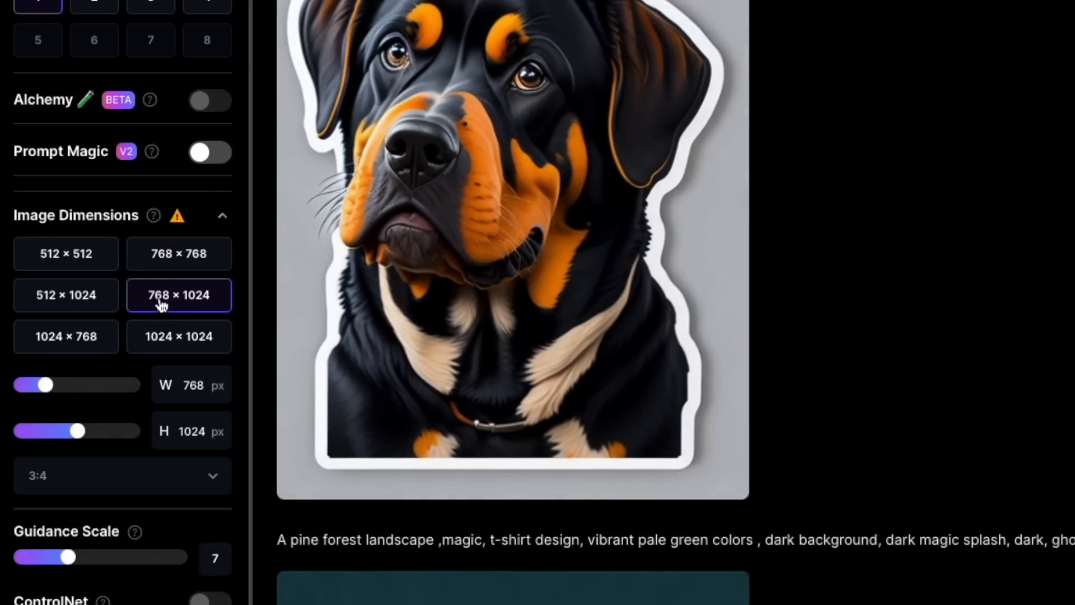
pyautogui.scroll(-1, 211, 308)
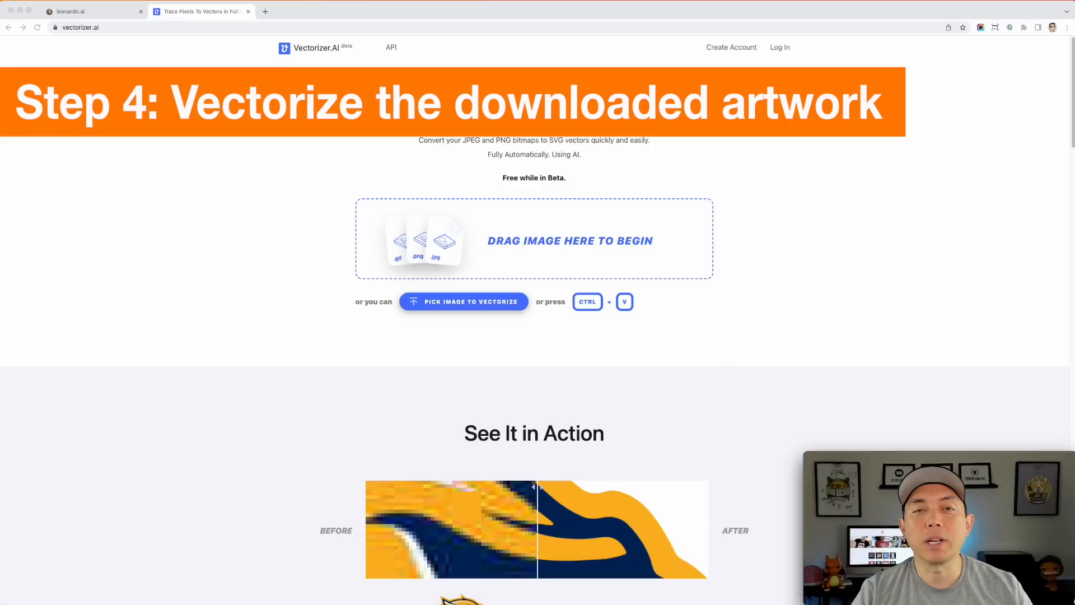
# Vectorize Forest.jpg in Vectorizer.AI and download the result as an SVG 1.1 file with filled shapes and medium line fit quality.
pyautogui.moveTo(1074, 221); pyautogui.dragTo(536, 229)
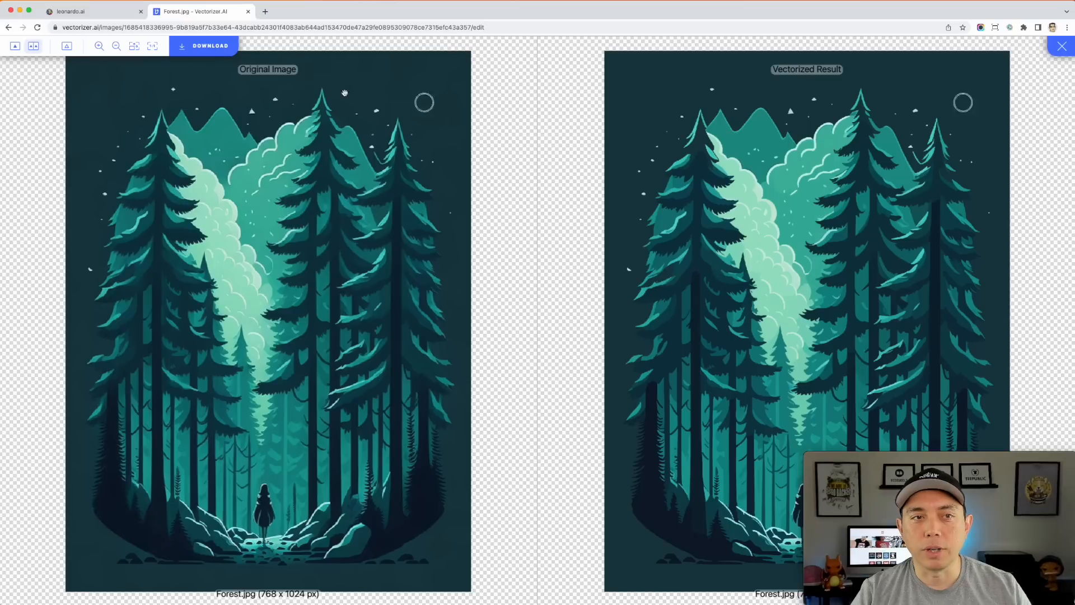
pyautogui.click(204, 46)
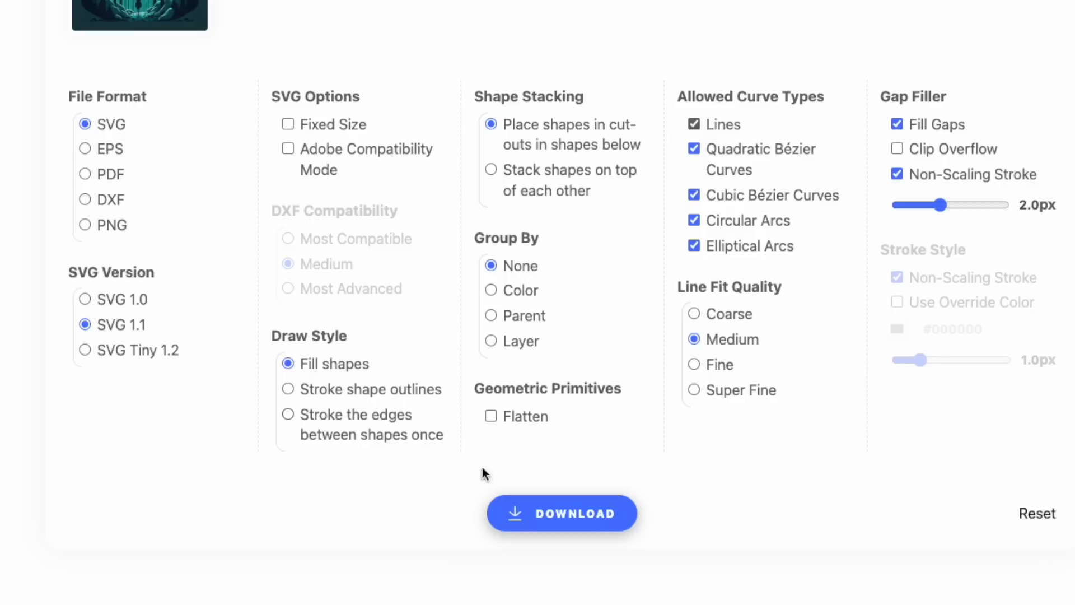
pyautogui.click(583, 518)
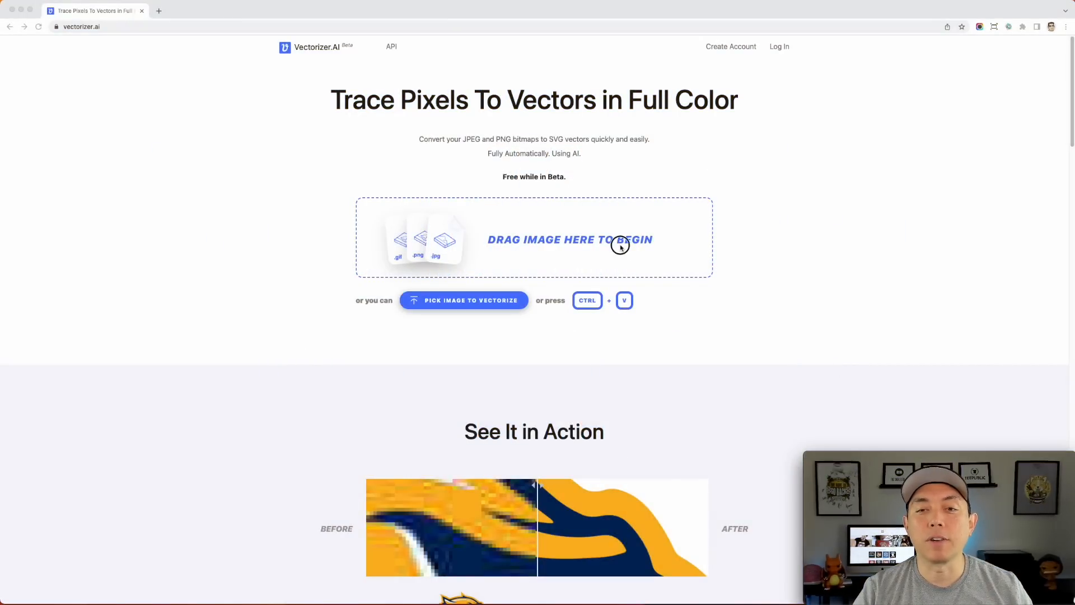
# Load the 1536 × 2048 px flower line art for vectorizing, dismiss its pre-crop, and supply an image file again.
pyautogui.moveTo(1074, 252); pyautogui.dragTo(587, 247)
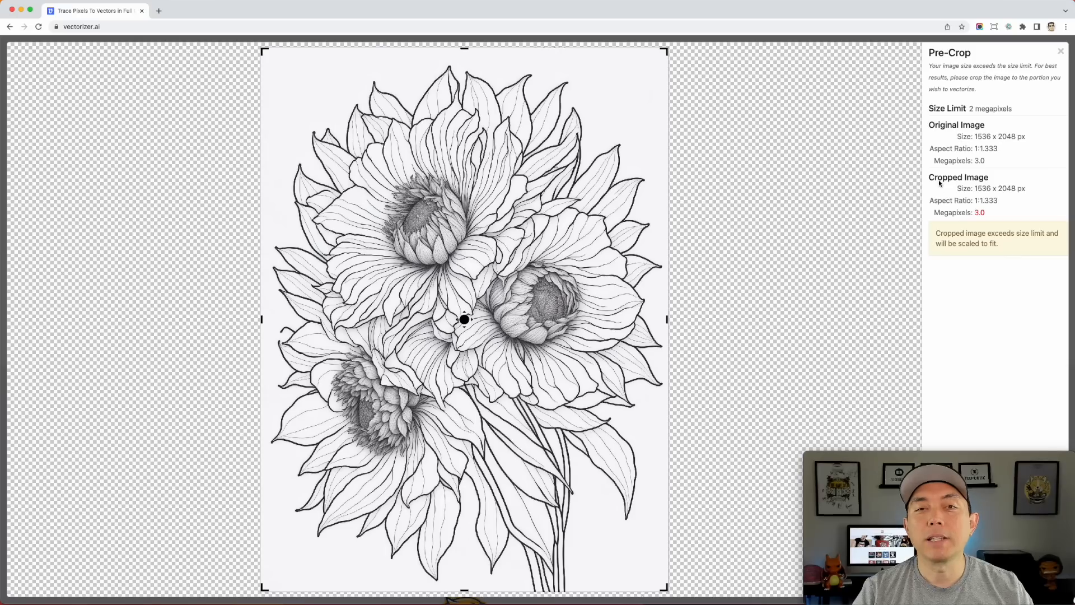
pyautogui.click(1061, 52)
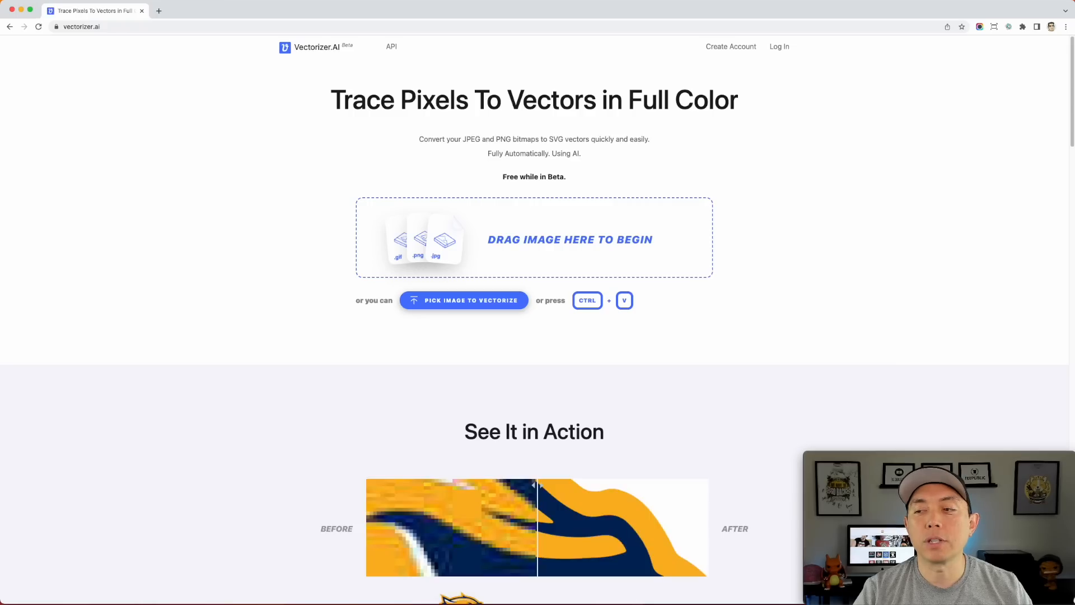
pyautogui.moveTo(1064, 336); pyautogui.dragTo(556, 241)
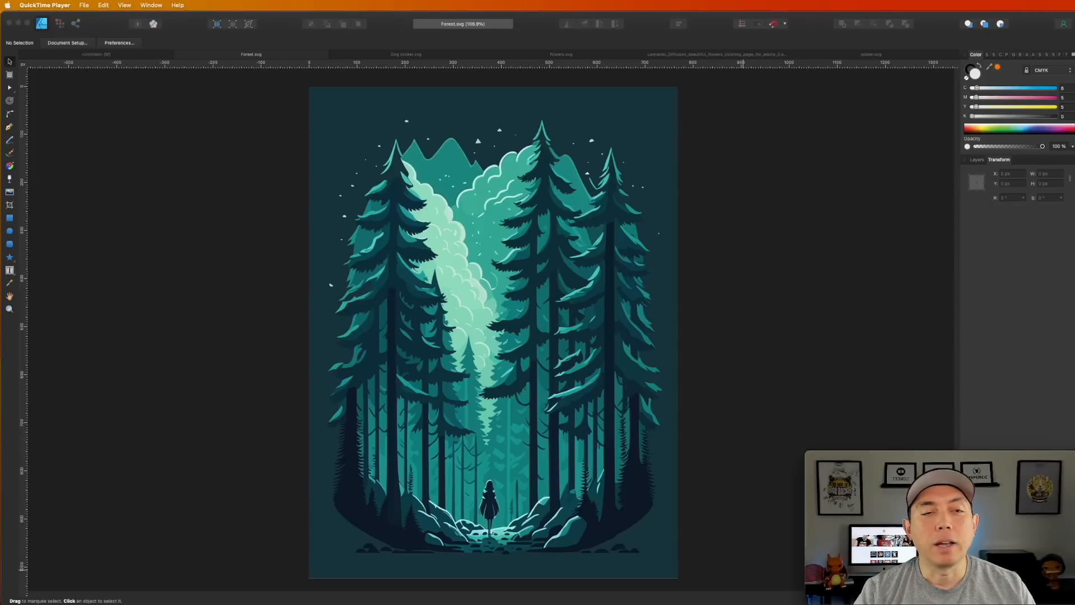
# Select individual vector shapes of the forest artwork, including the background and trees, with the Node tool to examine them.
pyautogui.click(662, 146)
pyautogui.press('a')
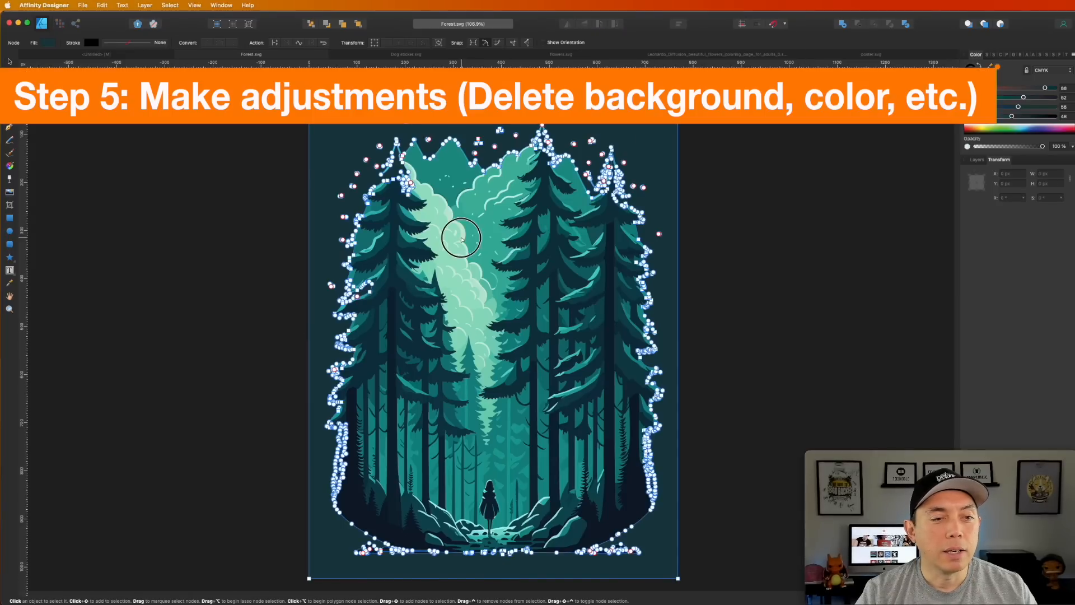
pyautogui.click(439, 271)
pyautogui.click(562, 227)
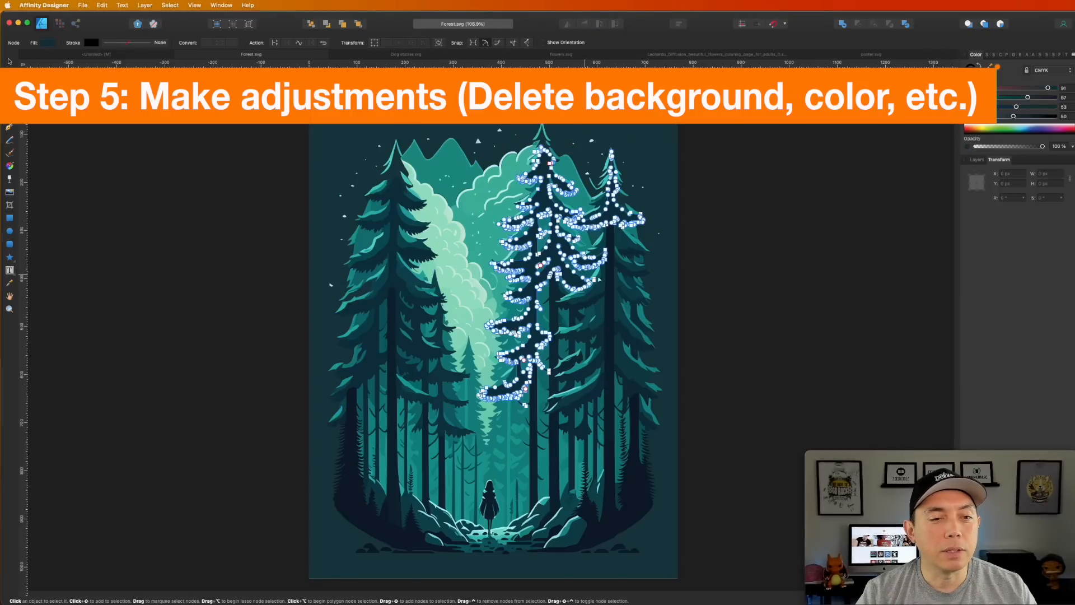
pyautogui.click(767, 178)
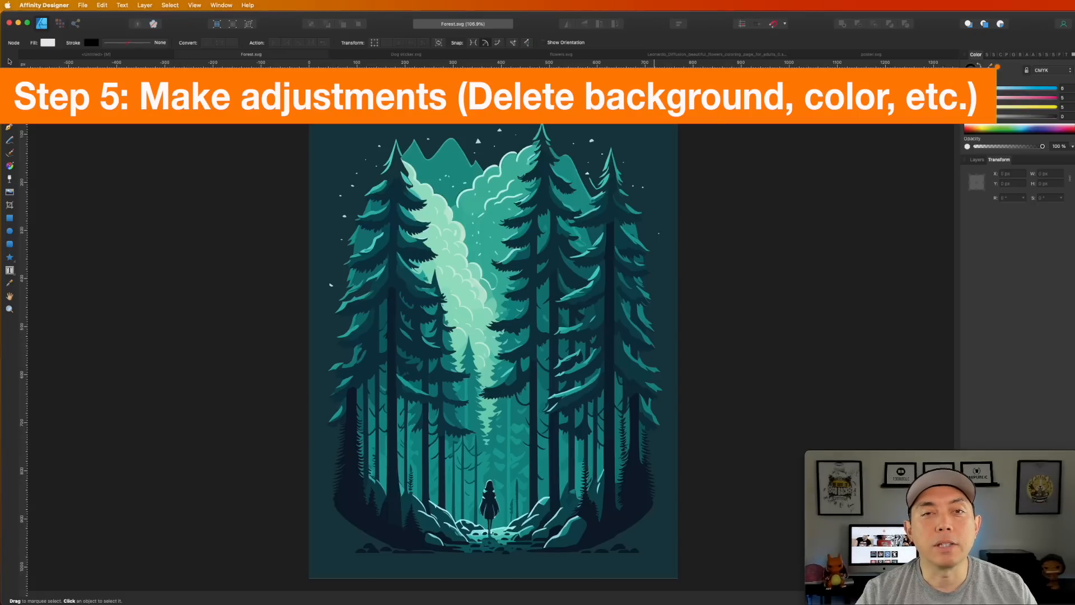
# Delete the dark teal background shape behind the forest artwork and deselect everything.
pyautogui.click(654, 103)
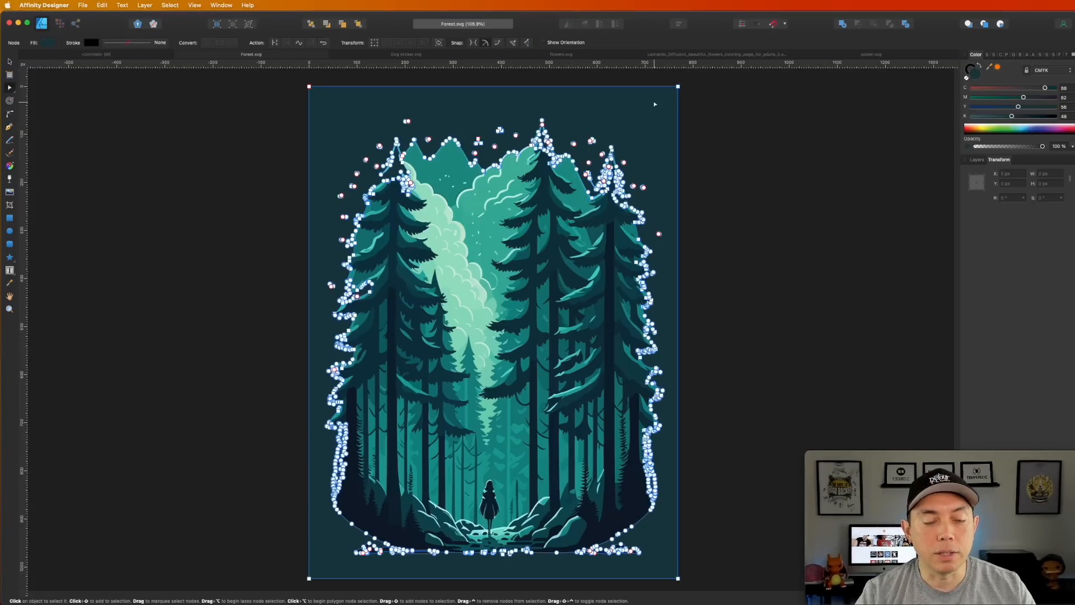
pyautogui.press('Delete')
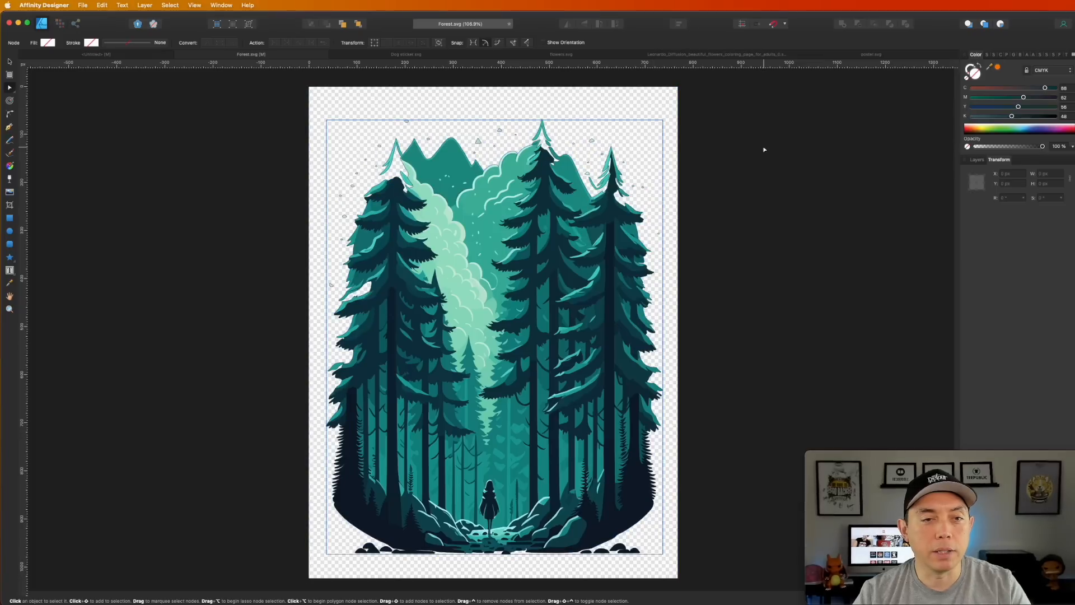
pyautogui.click(770, 300)
pyautogui.scroll(2, 799, 320)
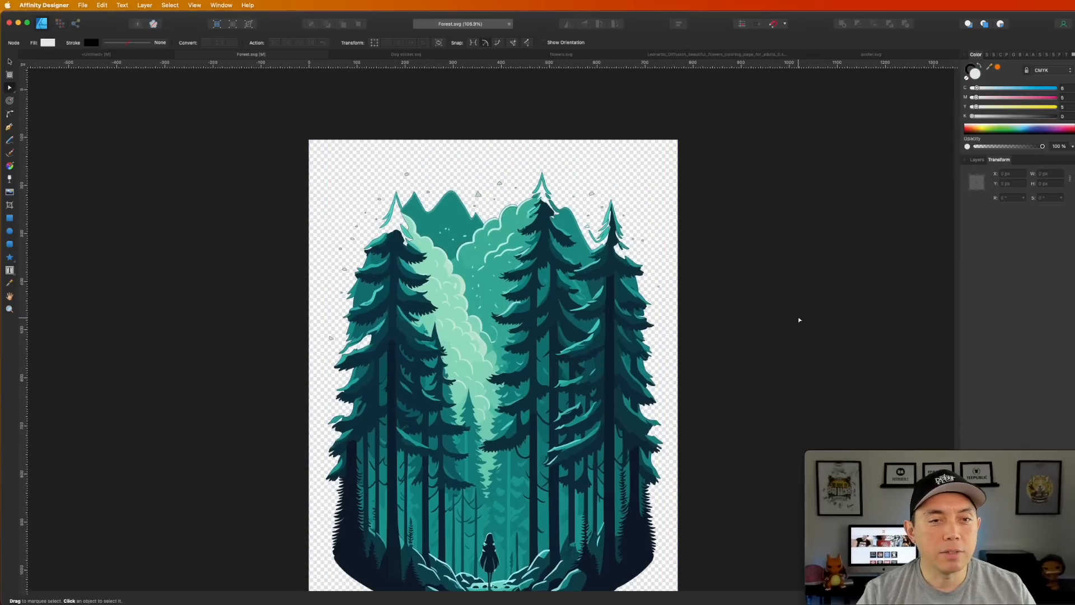
pyautogui.scroll(-1, 330, 177)
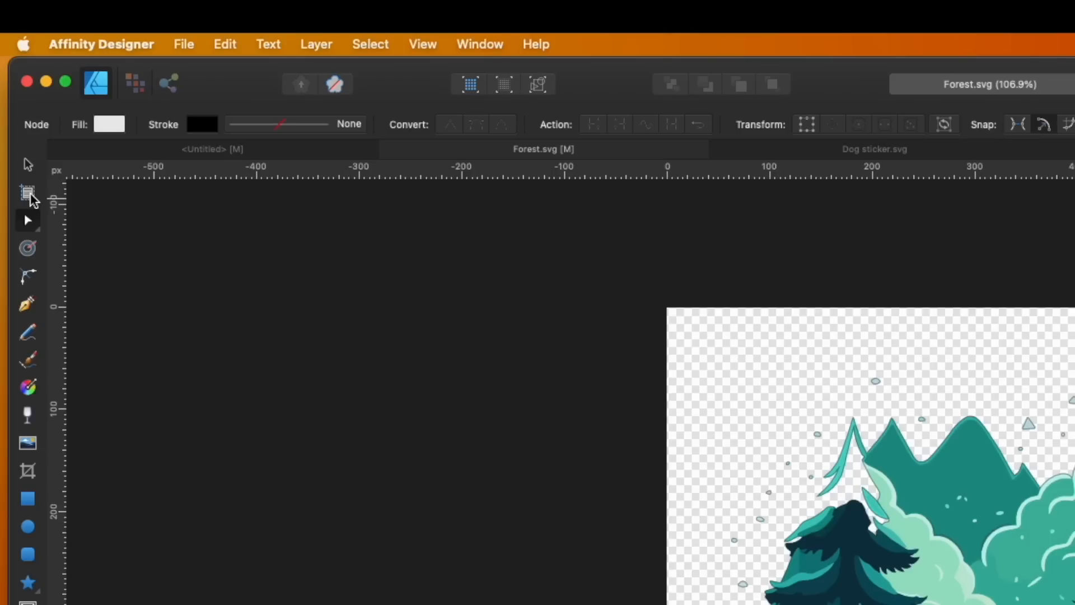
# Insert an artboard at the document's size around the forest artwork.
pyautogui.click(9, 75)
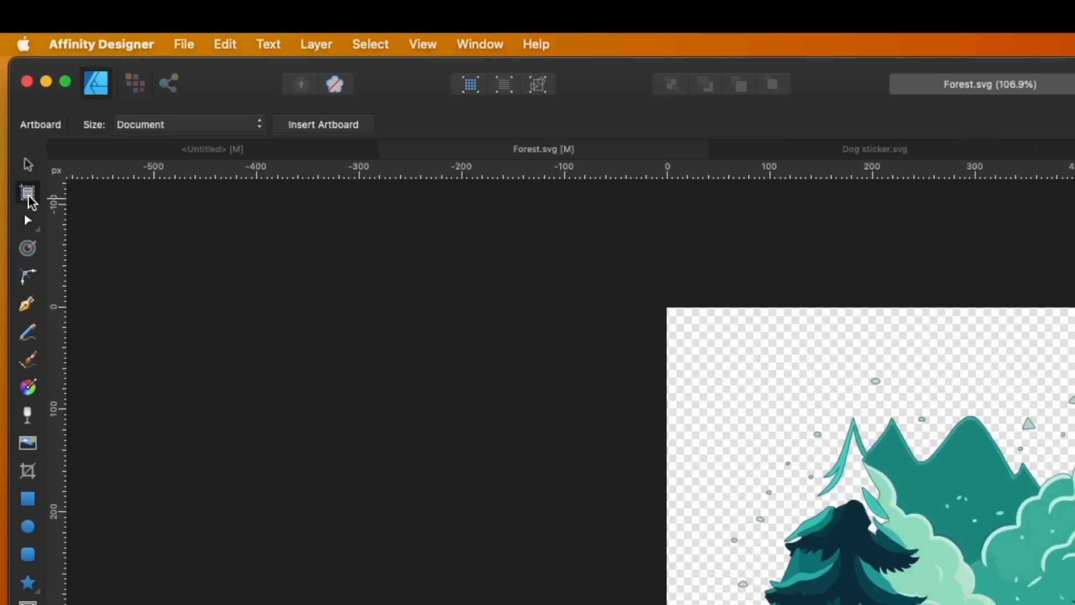
pyautogui.click(26, 199)
pyautogui.click(337, 126)
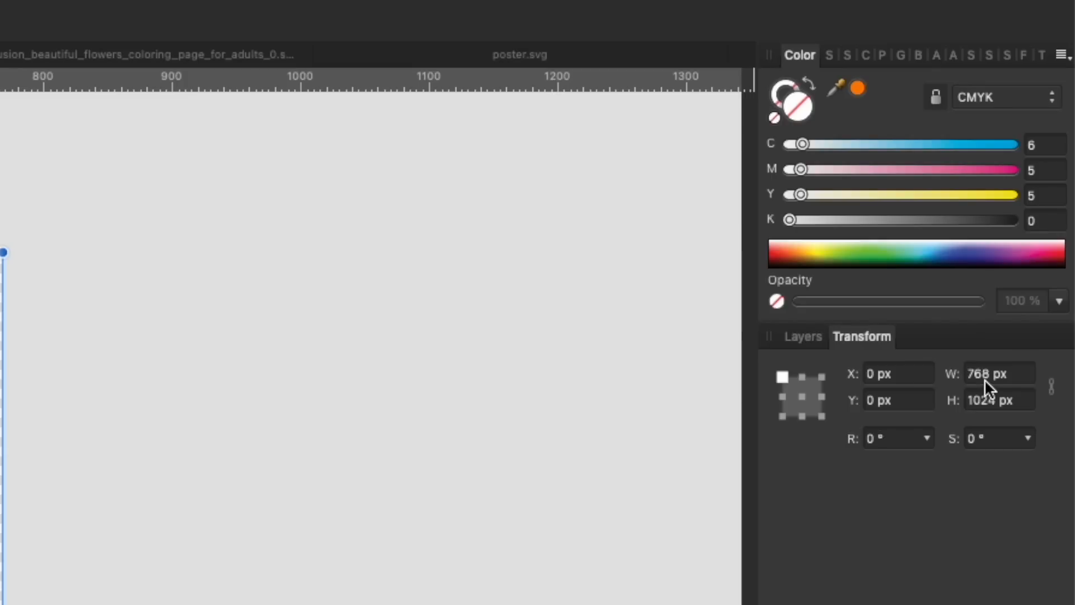
# Resize the artboard to 4500 px wide and 5400 px high.
pyautogui.click(984, 377)
pyautogui.click(987, 374)
pyautogui.click(989, 375)
pyautogui.doubleClick(989, 374)
pyautogui.write('4500')
pyautogui.click(996, 401)
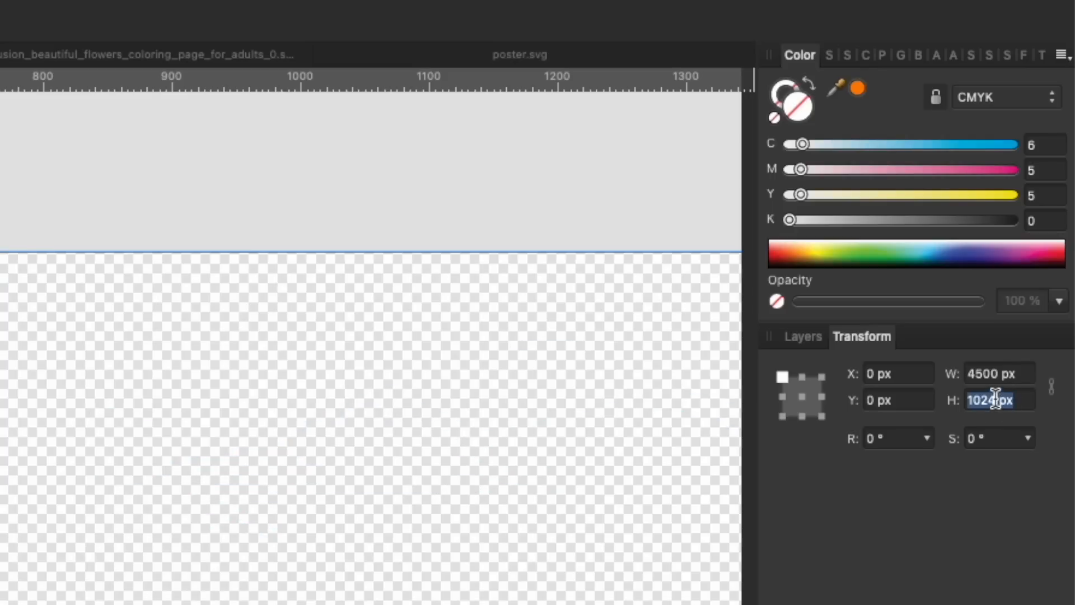
pyautogui.write('5400')
pyautogui.press('Return')
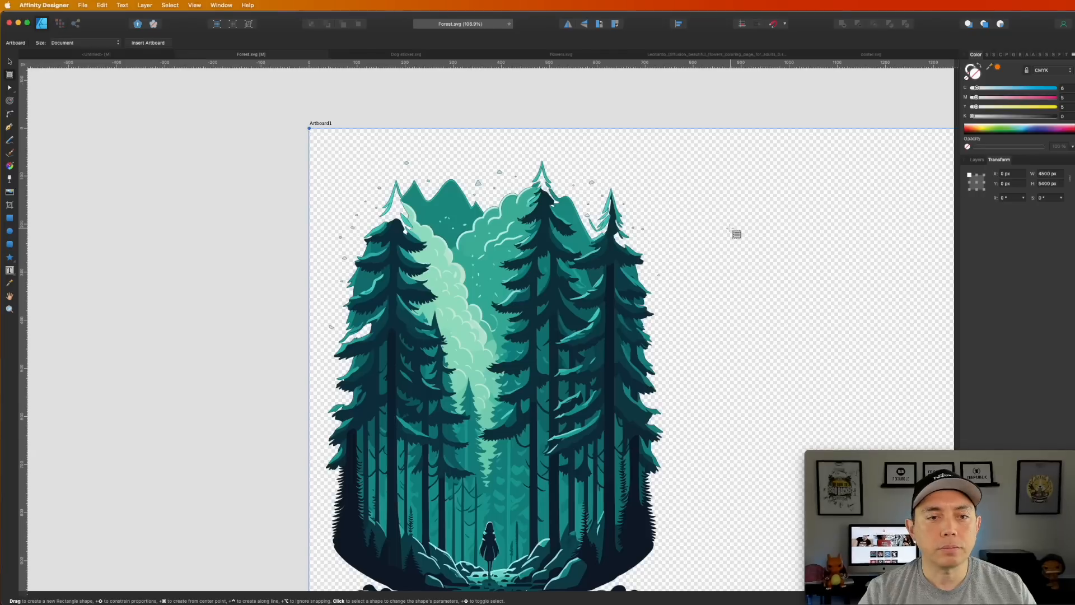
# Select all the forest shapes and scale them up to about 3860 × 4990 px, roughly centred across the artboard.
pyautogui.scroll(-8, 655, 242)
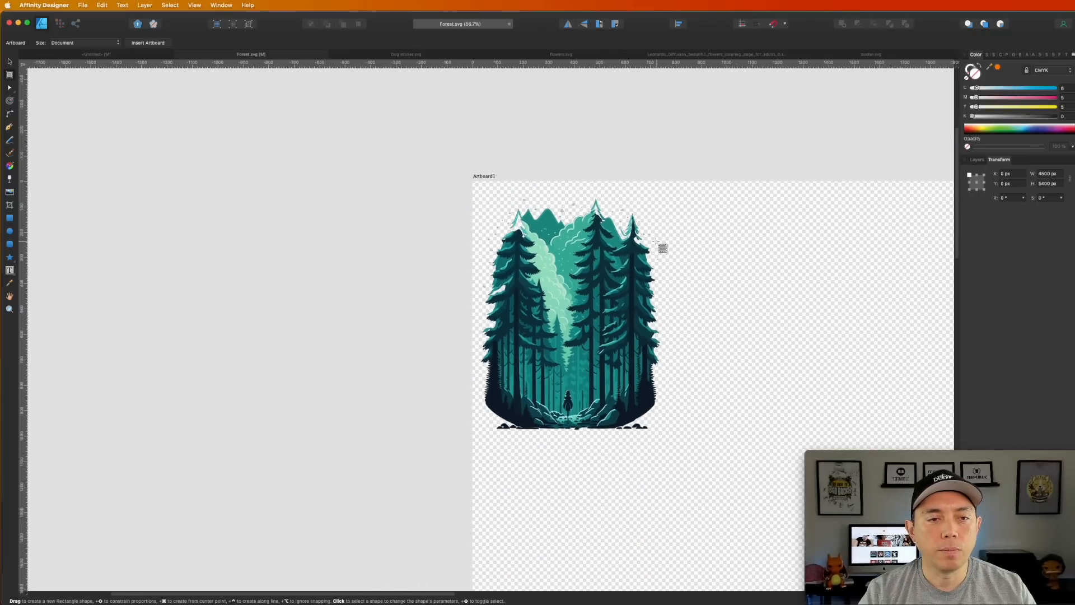
pyautogui.scroll(-1, 656, 241)
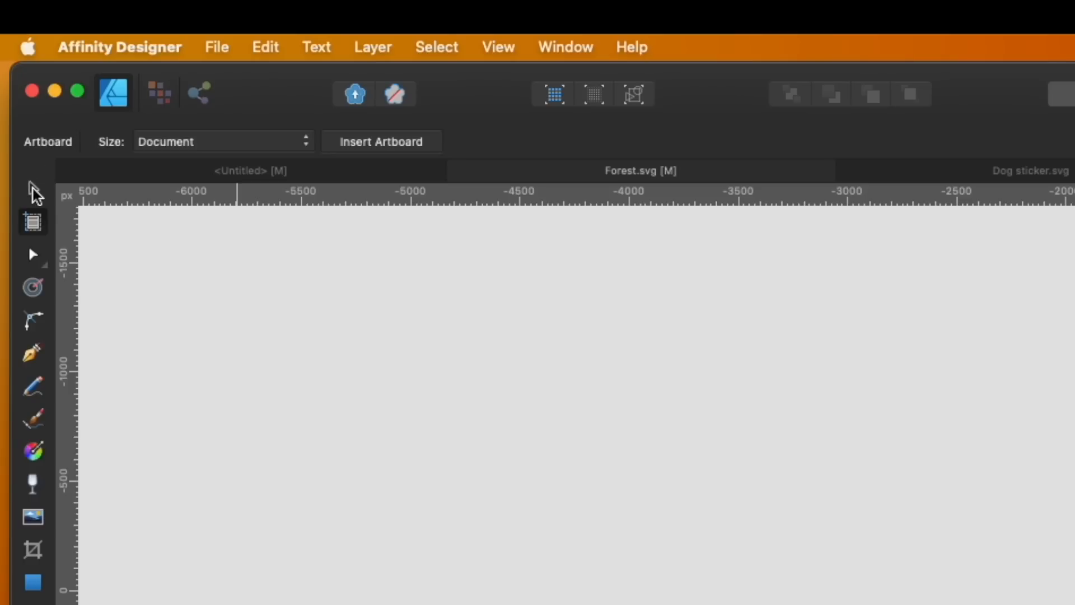
pyautogui.click(33, 188)
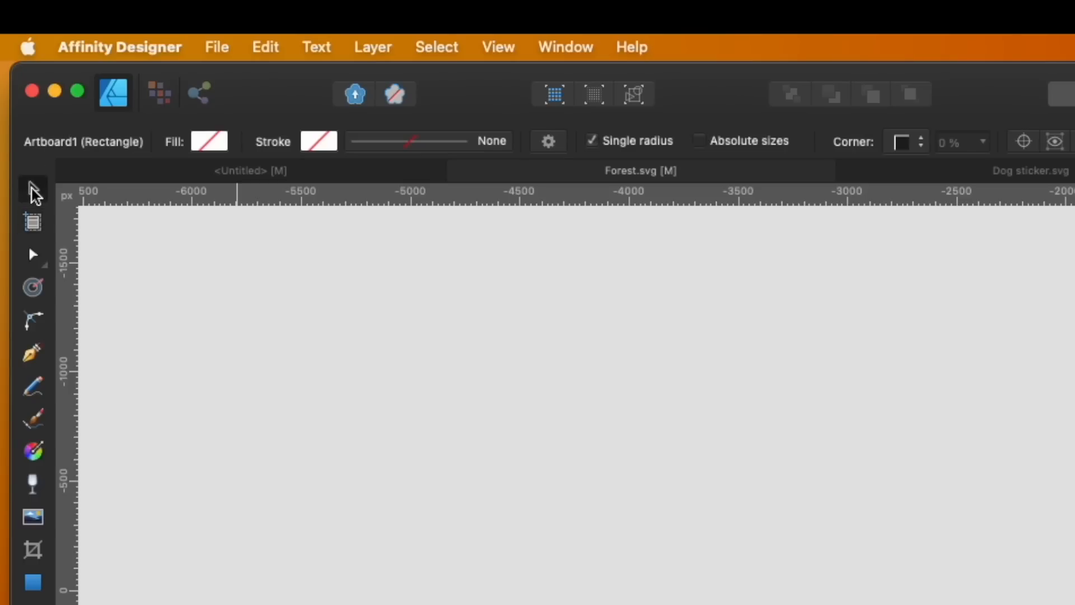
pyautogui.click(1072, 455)
pyautogui.moveTo(748, 215); pyautogui.dragTo(439, 68)
pyautogui.moveTo(454, 106); pyautogui.dragTo(483, 132)
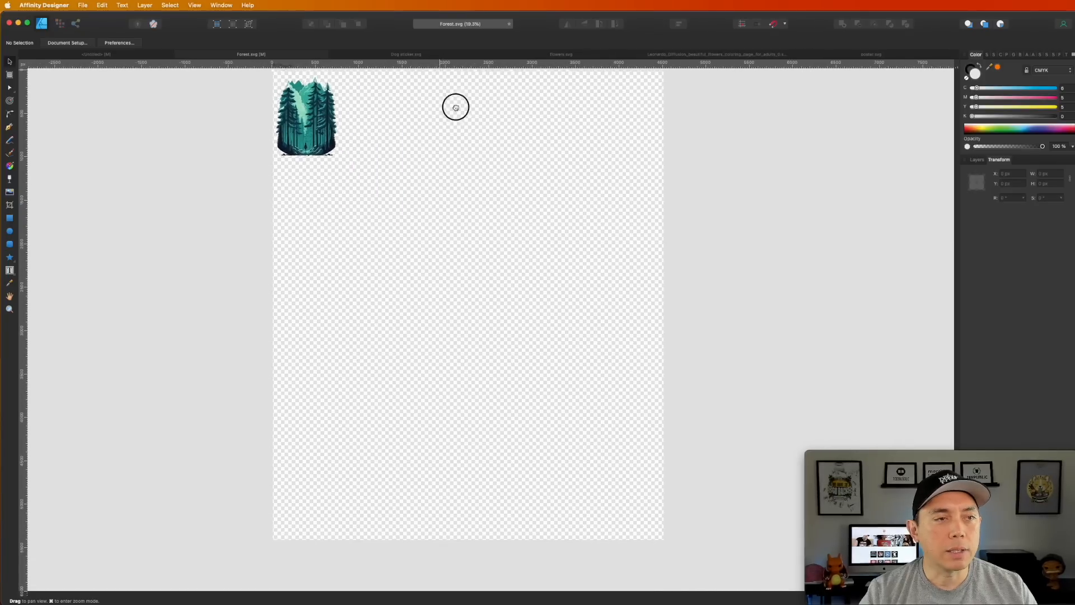
pyautogui.moveTo(274, 94); pyautogui.dragTo(671, 509)
pyautogui.moveTo(591, 451); pyautogui.dragTo(615, 454)
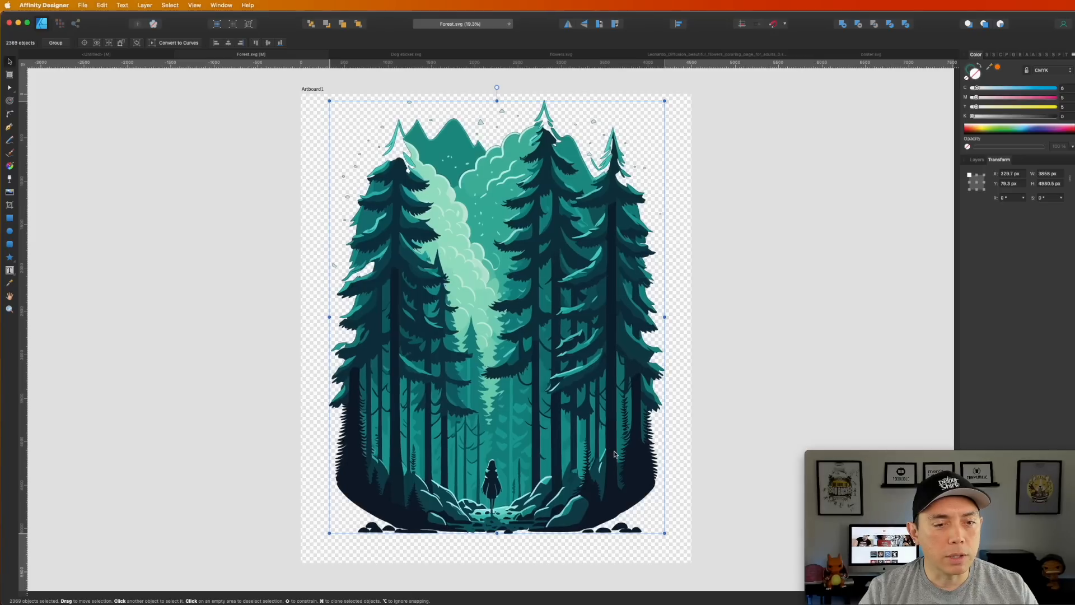
pyautogui.click(737, 272)
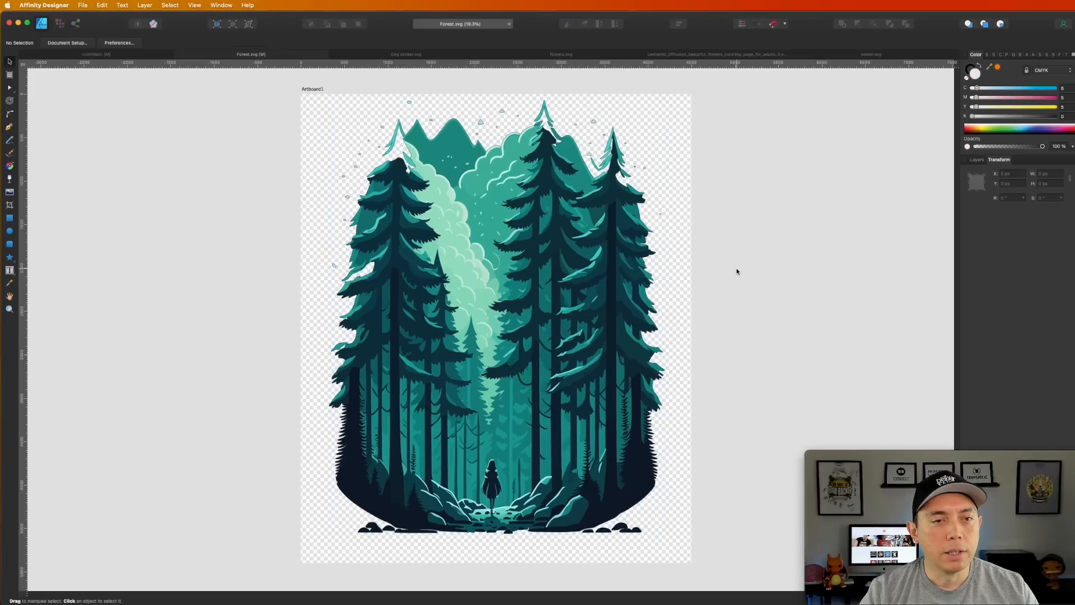
# Fill the artboard with black by setting K to 100, and check how the forest artwork looks against it.
pyautogui.click(314, 89)
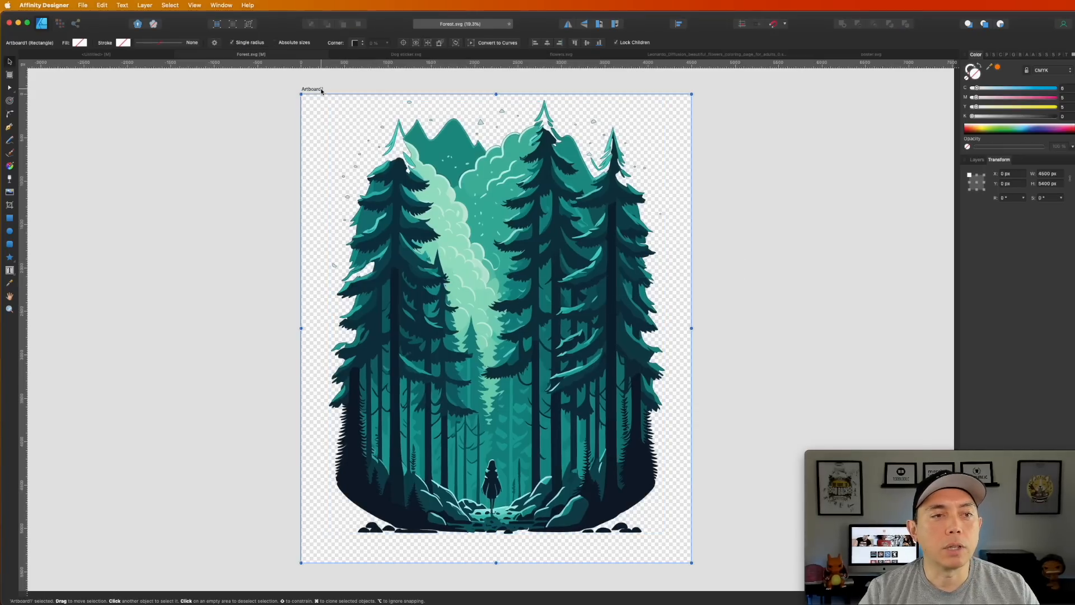
pyautogui.click(1057, 117)
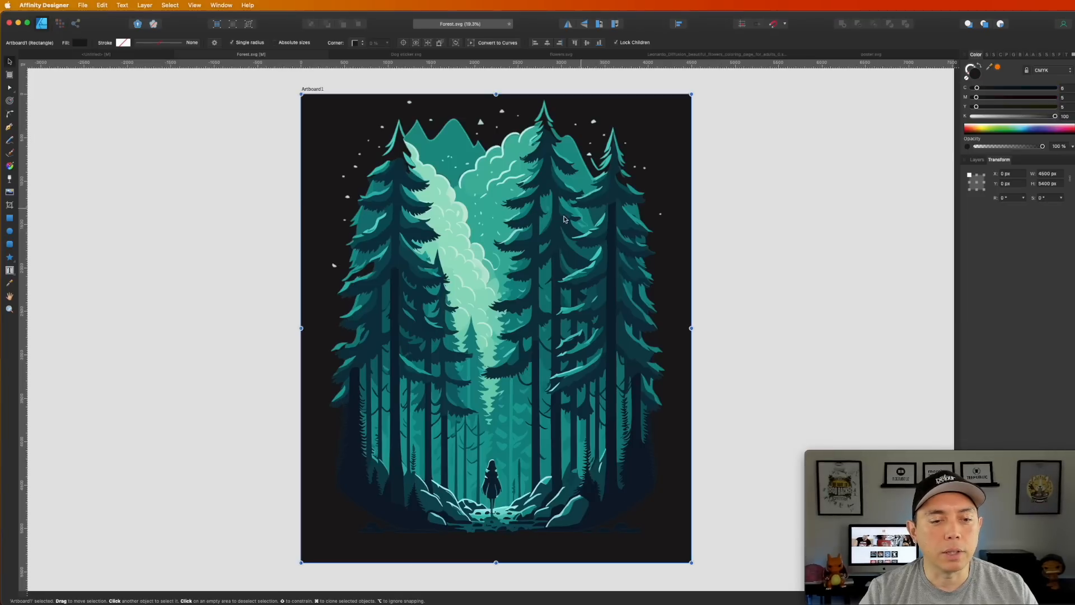
pyautogui.scroll(5, 566, 224)
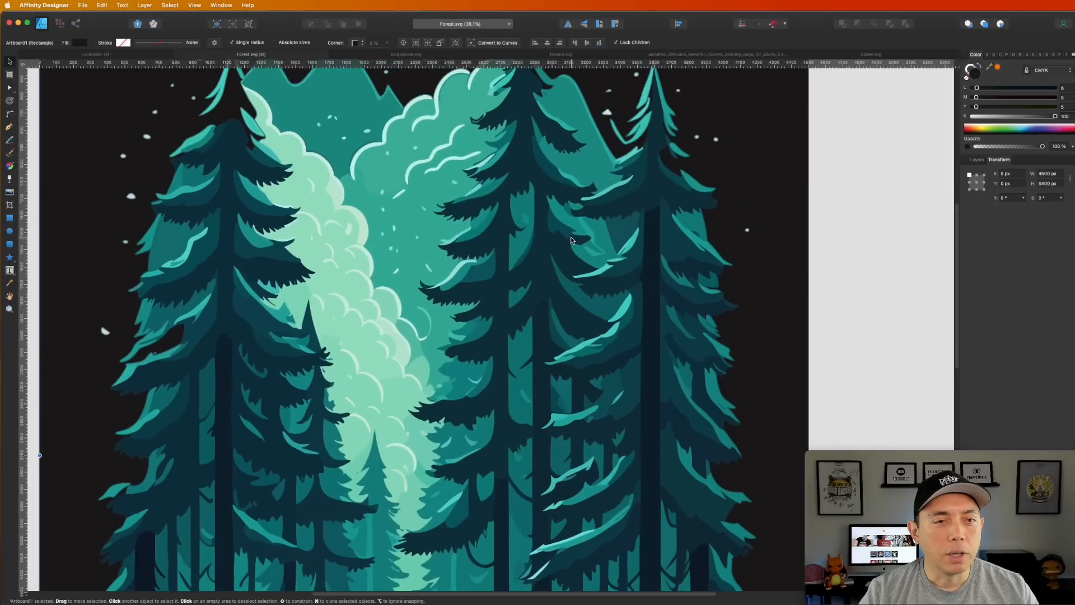
pyautogui.scroll(5, 572, 240)
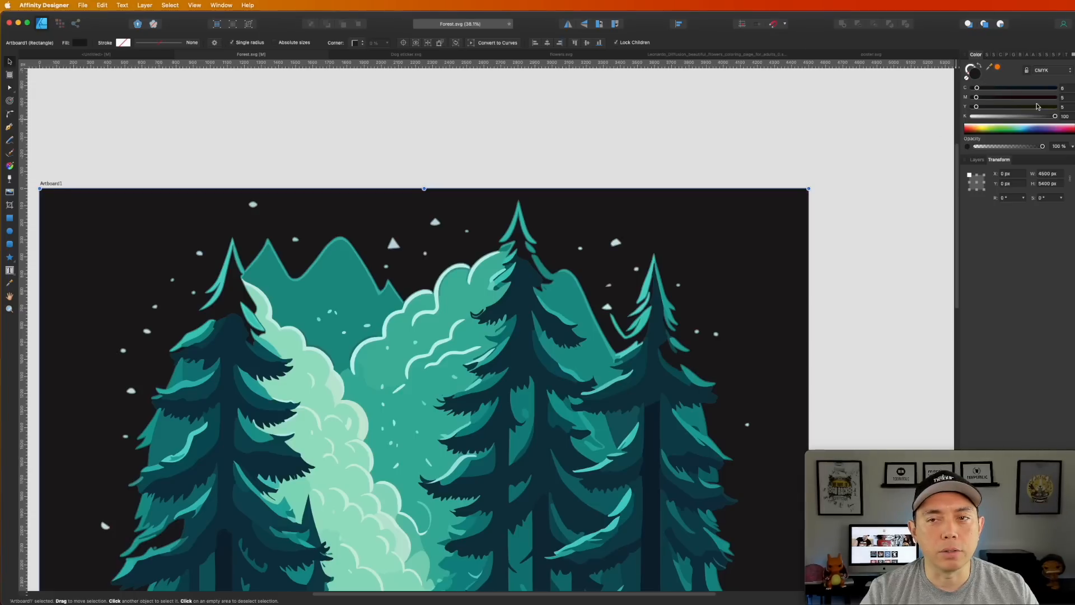
# Try a green artboard fill with C 100, Y 100 and K 0, and check the artwork against it.
pyautogui.click(1056, 88)
pyautogui.click(1055, 107)
pyautogui.moveTo(1055, 116); pyautogui.dragTo(744, 128)
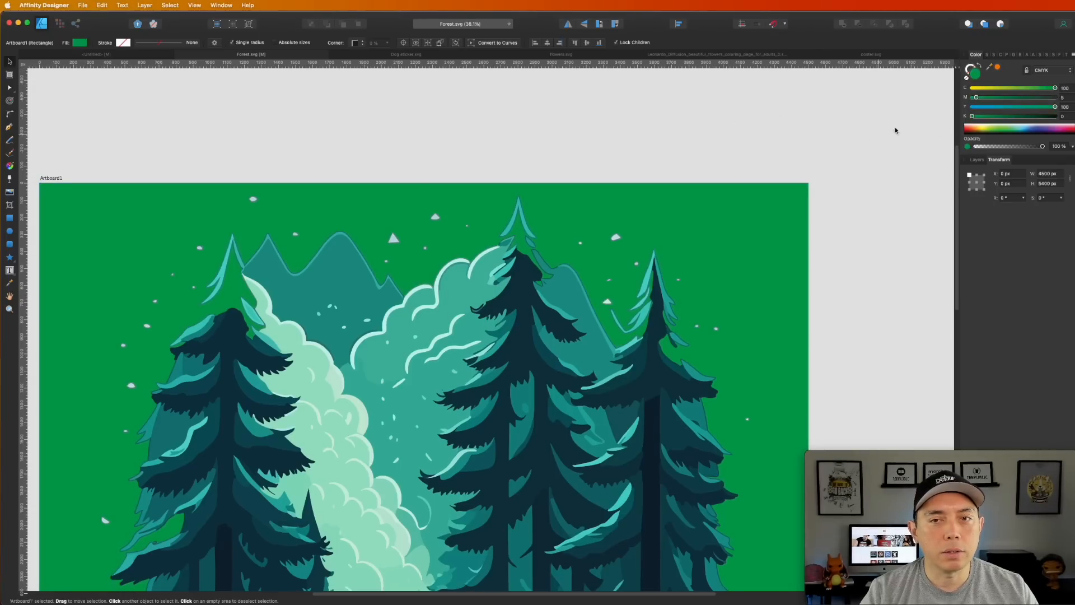
pyautogui.scroll(-5, 777, 183)
pyautogui.scroll(-4, 777, 183)
pyautogui.scroll(8, 767, 235)
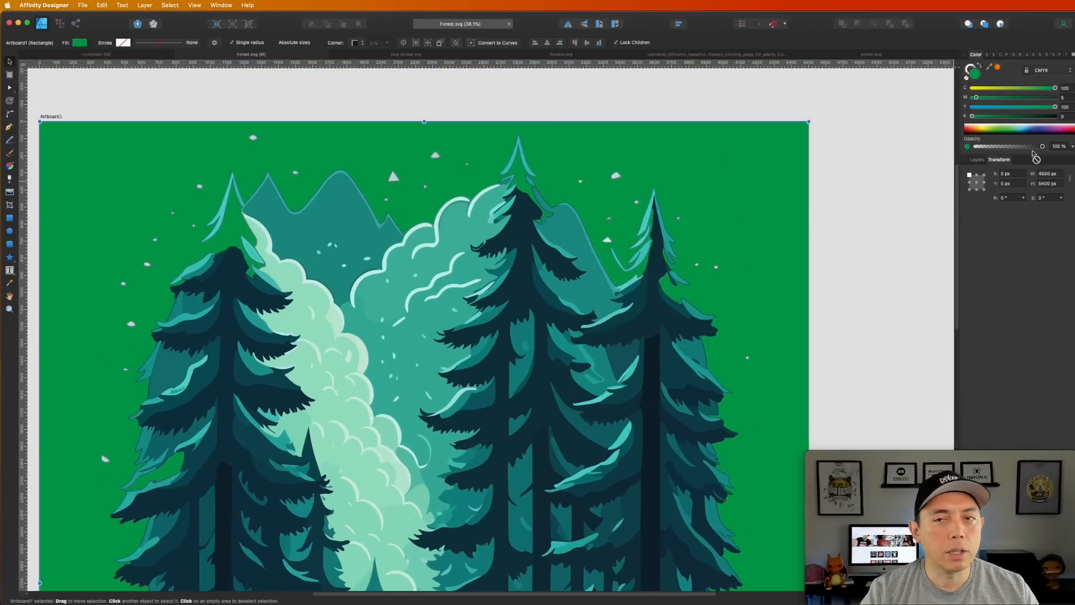
# Try a red artboard fill with C 0, M 100 and Y 100, and examine the whole artwork against it.
pyautogui.moveTo(976, 98); pyautogui.dragTo(838, 103)
pyautogui.scroll(-2, 714, 191)
pyautogui.scroll(-14, 715, 191)
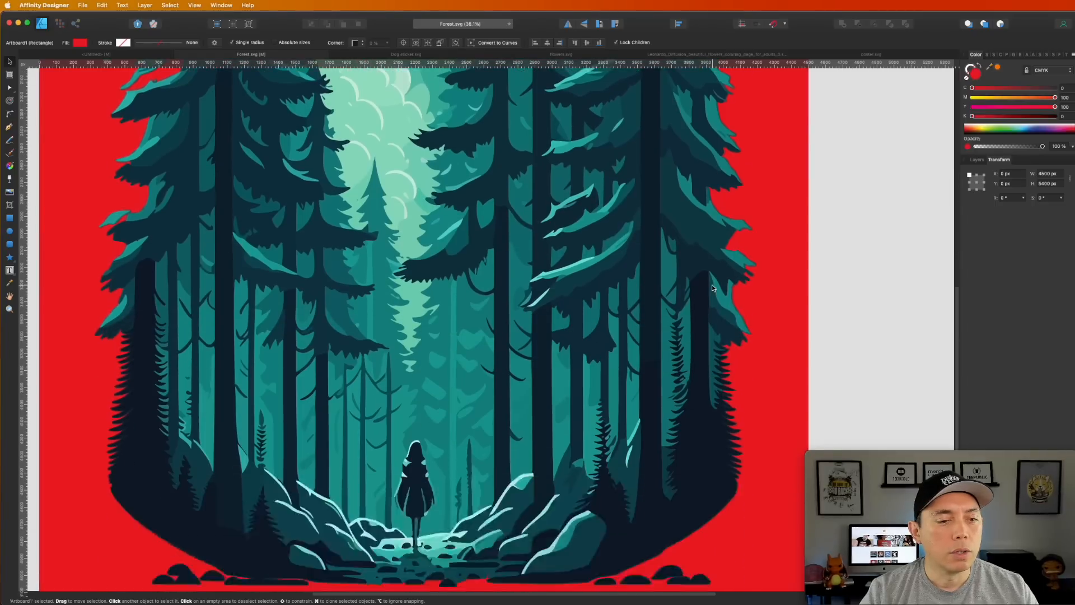
pyautogui.scroll(9, 711, 287)
pyautogui.scroll(8, 712, 288)
pyautogui.scroll(-2, 712, 288)
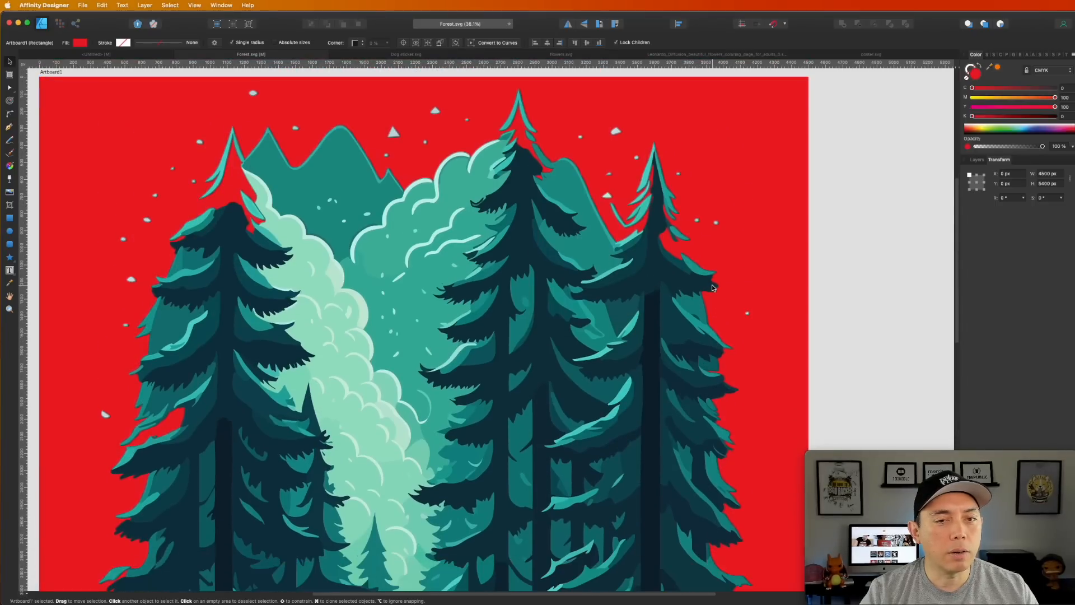
pyautogui.scroll(-2, 712, 288)
pyautogui.scroll(-3, 713, 288)
pyautogui.scroll(-3, 712, 287)
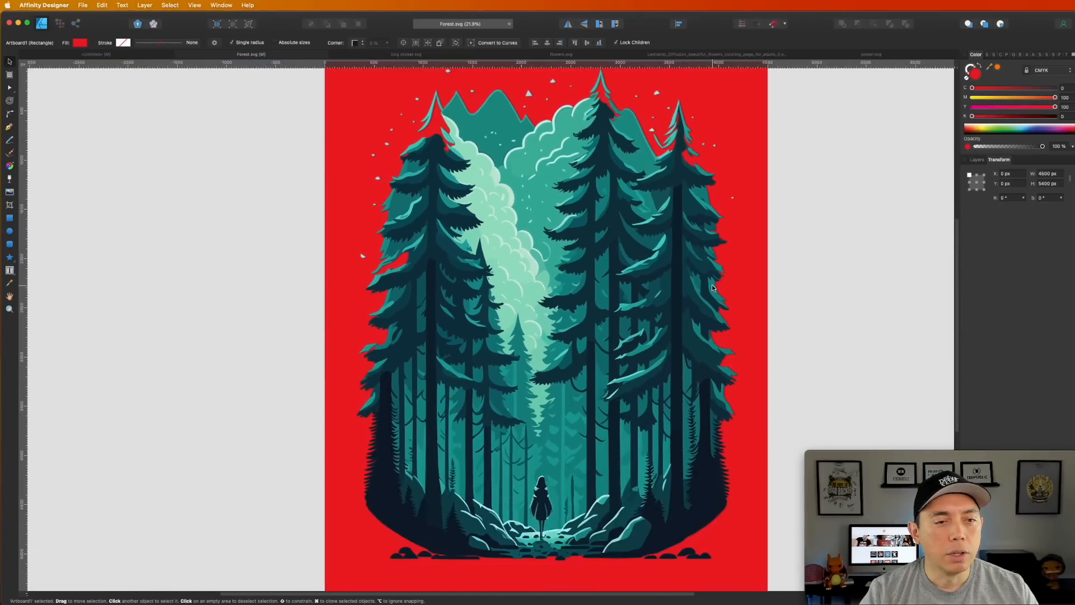
pyautogui.scroll(1, 712, 288)
pyautogui.scroll(3, 712, 288)
pyautogui.scroll(-2, 712, 288)
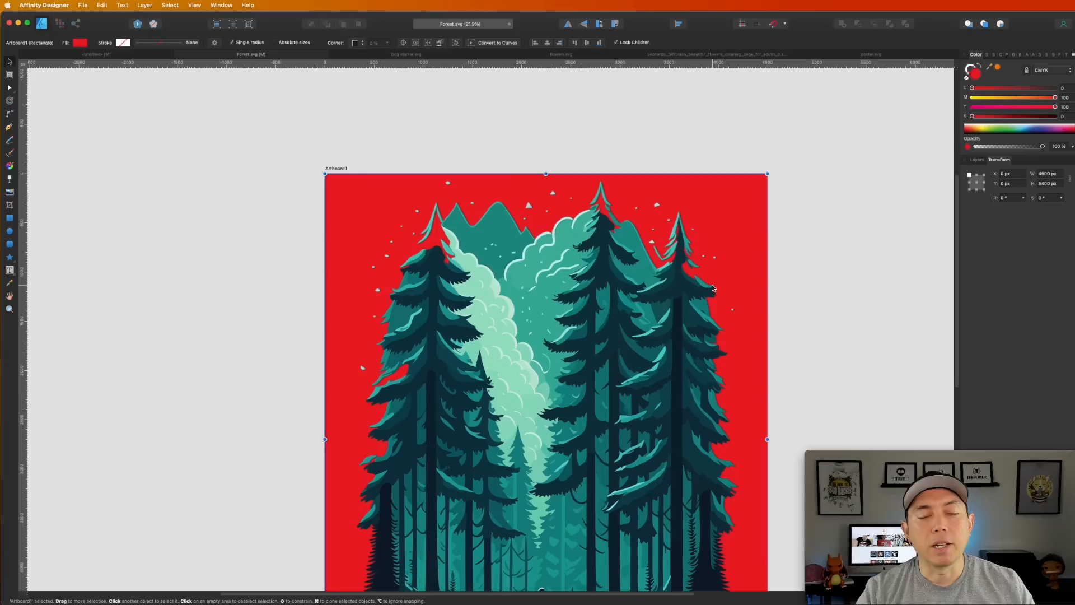
pyautogui.scroll(-1, 712, 288)
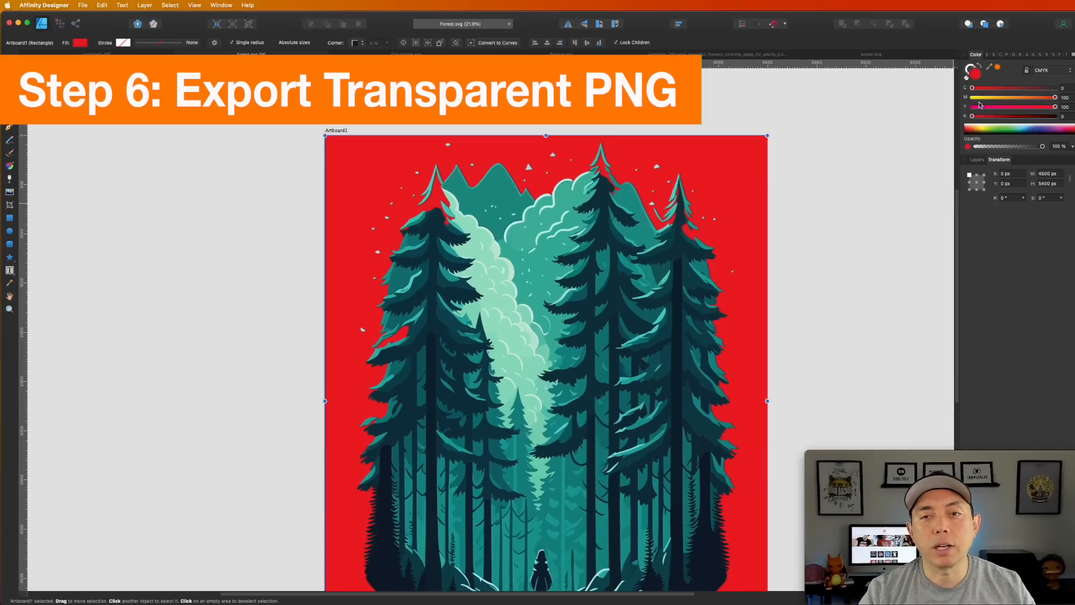
# Clear the artboard's fill and set up a transparent PNG export at 4500 × 5400 px, choosing the area to export.
pyautogui.click(966, 79)
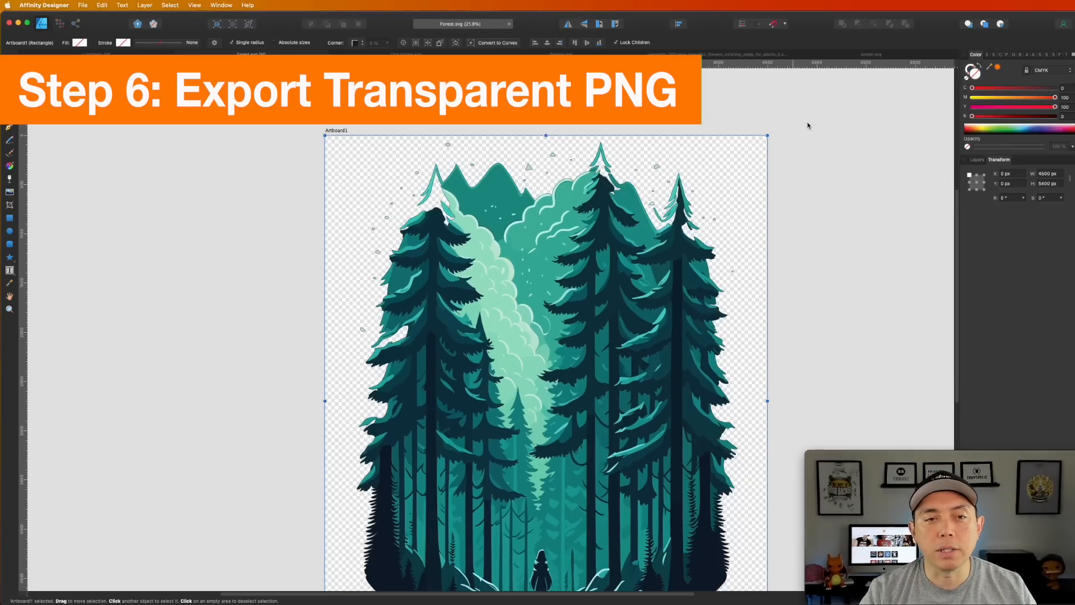
pyautogui.scroll(-2, 571, 160)
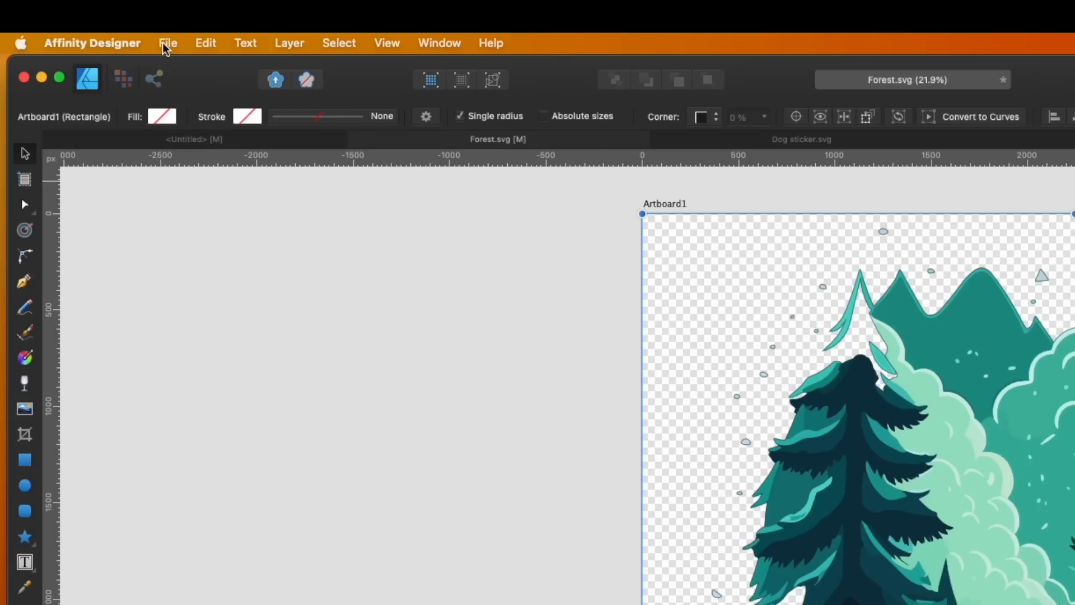
pyautogui.click(82, 5)
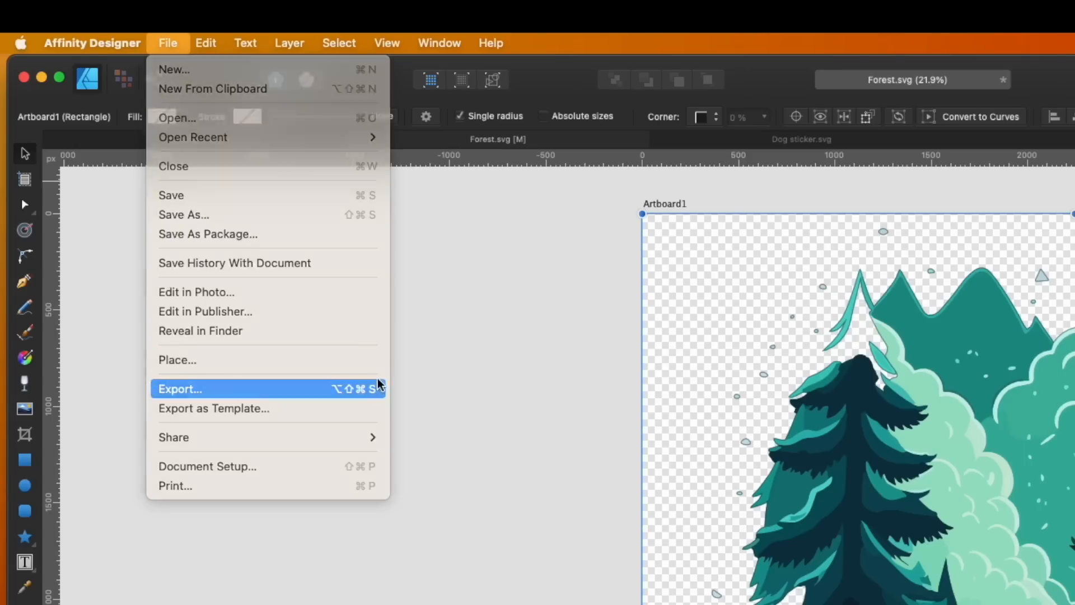
pyautogui.click(226, 388)
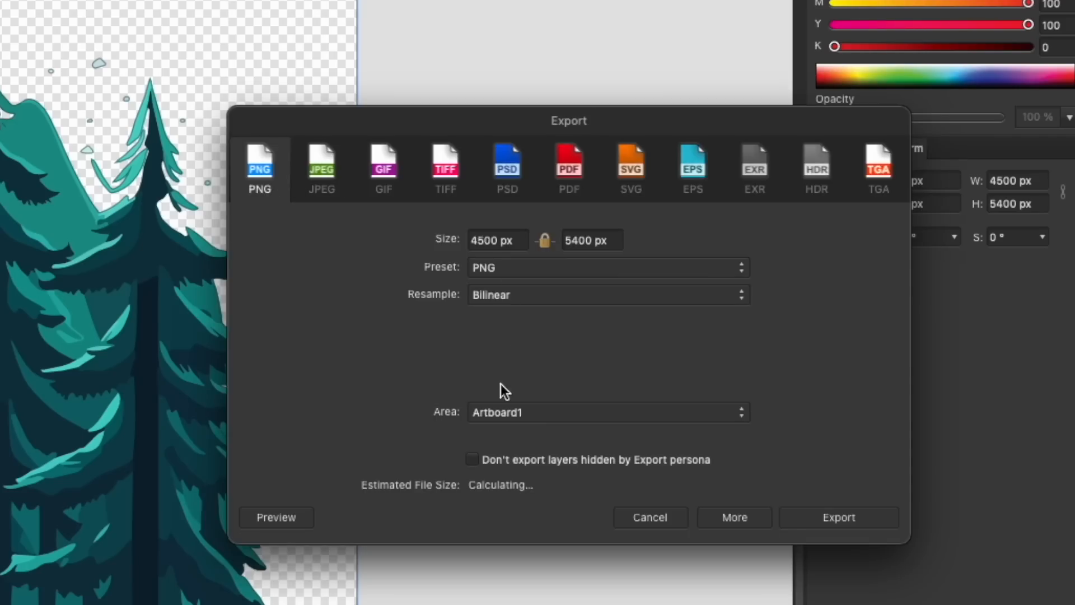
pyautogui.click(522, 412)
pyautogui.click(538, 384)
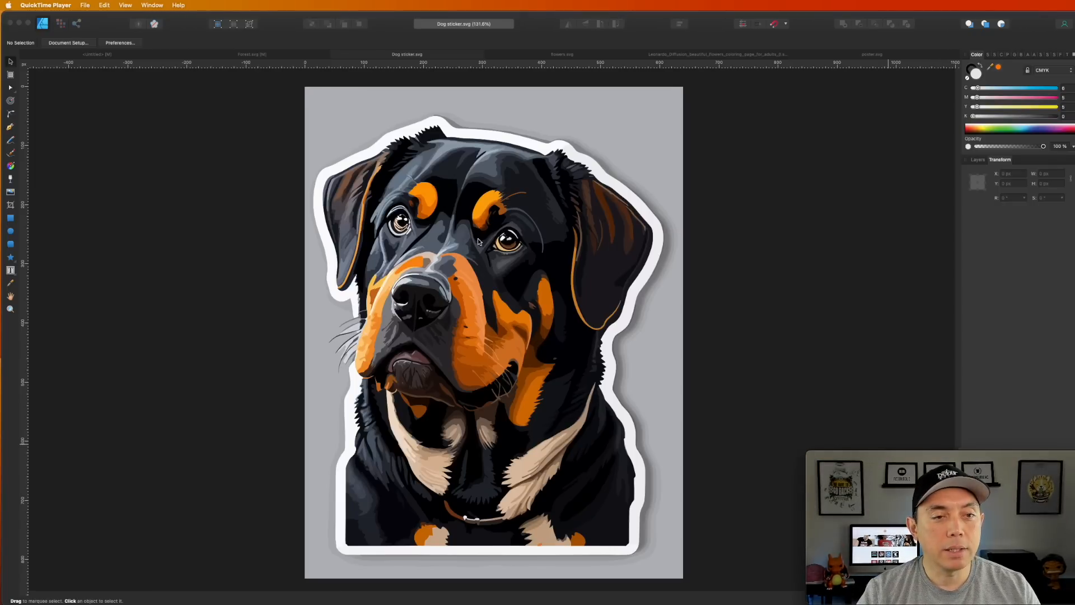
# Examine the vectorized dog sticker's face, eyes and fur edges at high magnification.
pyautogui.scroll(5, 478, 238)
pyautogui.scroll(3, 478, 241)
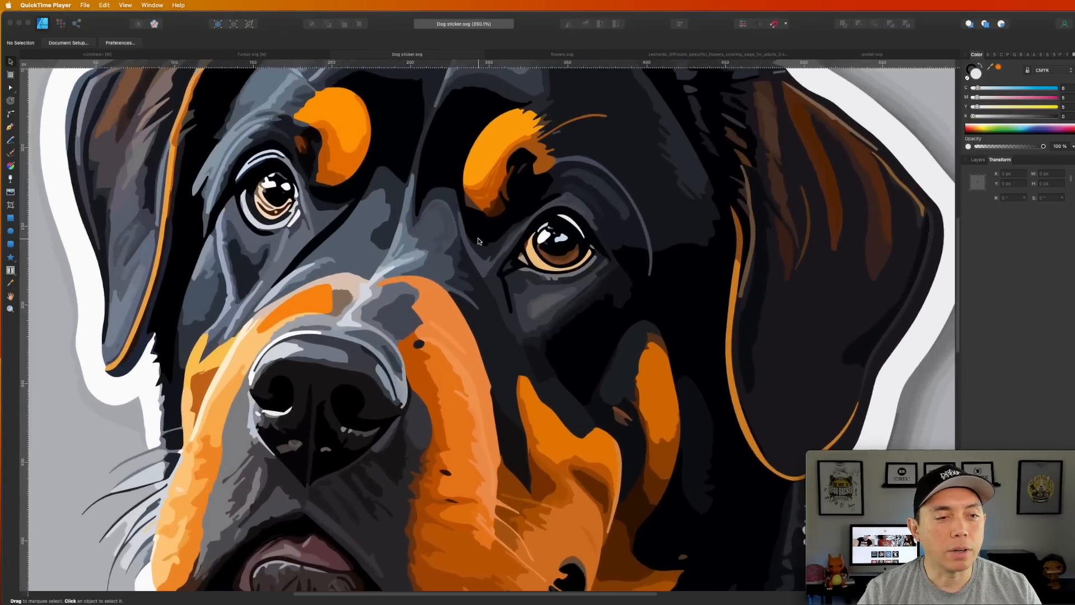
pyautogui.scroll(5, 351, 250)
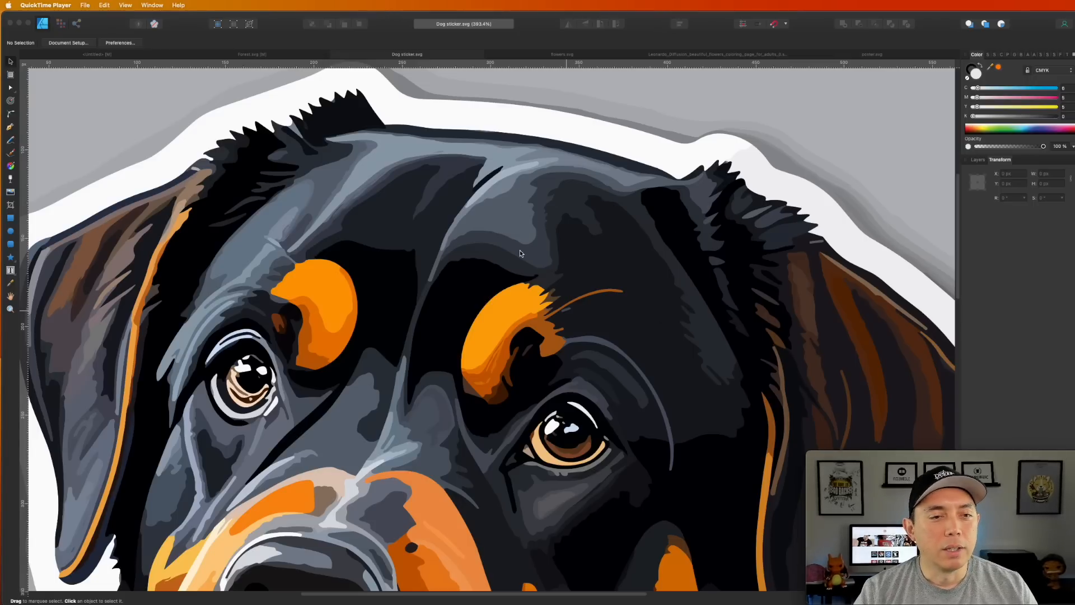
# Examine the vectorized dog's muzzle, chest and head up close, and review the whole sticker on its grey background.
pyautogui.scroll(-15, 541, 269)
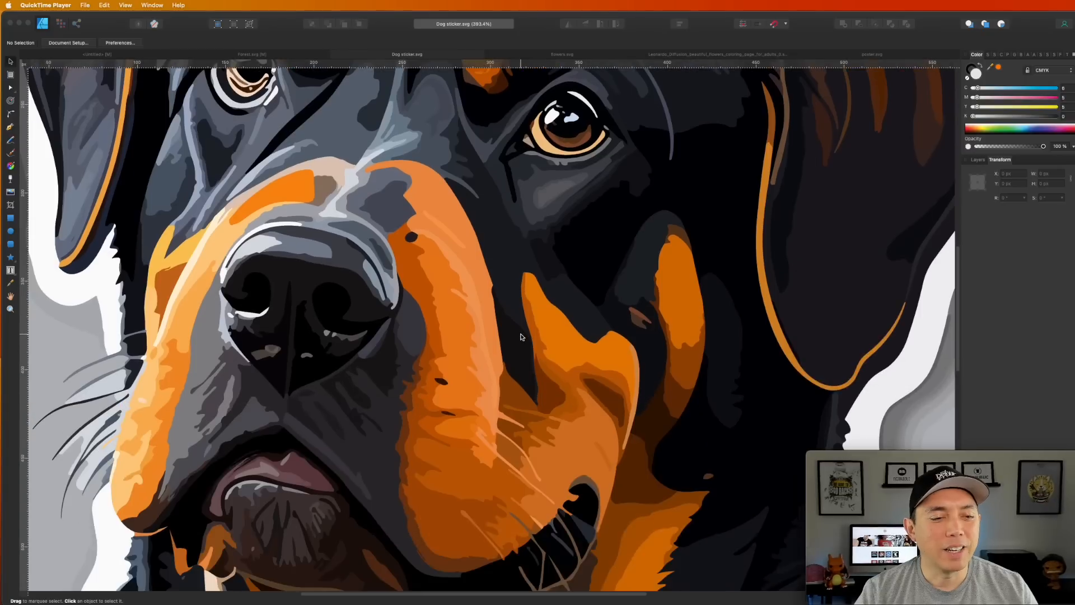
pyautogui.scroll(-5, 520, 336)
pyautogui.scroll(10, 520, 336)
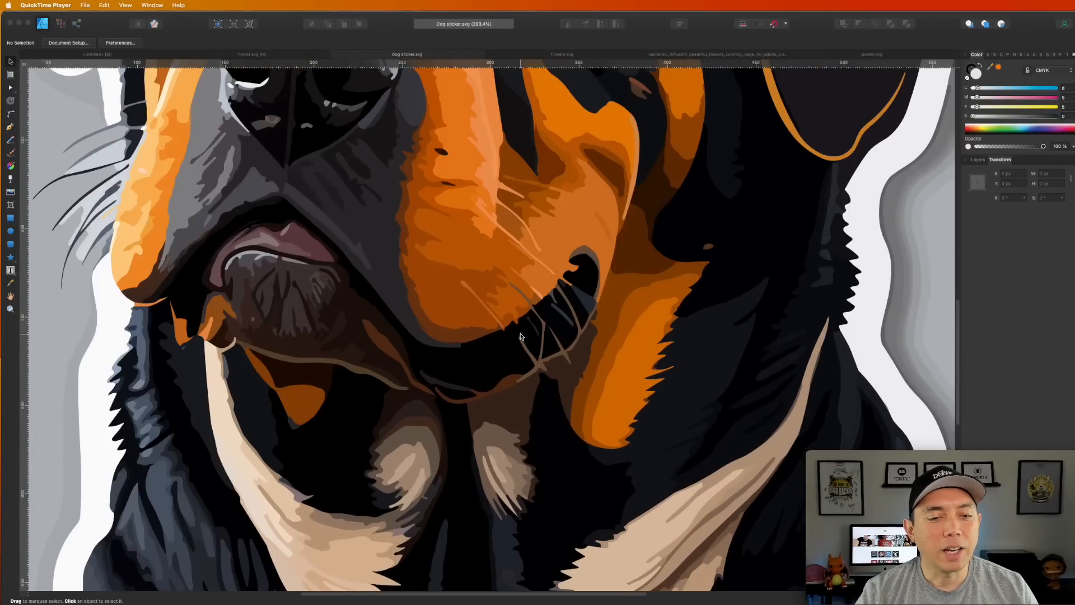
pyautogui.scroll(10, 520, 336)
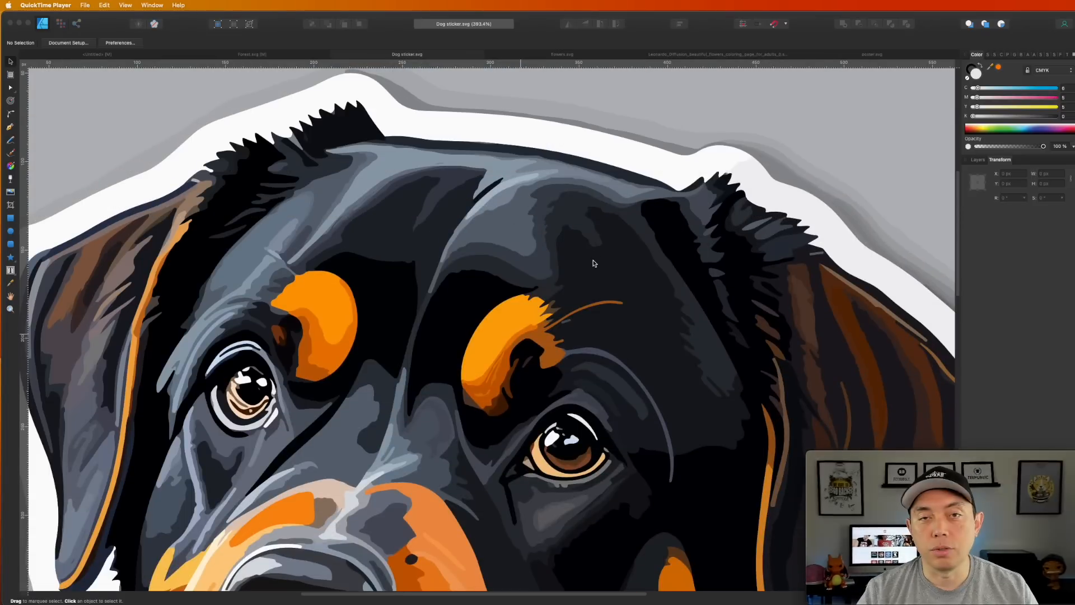
pyautogui.scroll(-1, 595, 263)
pyautogui.scroll(-8, 595, 263)
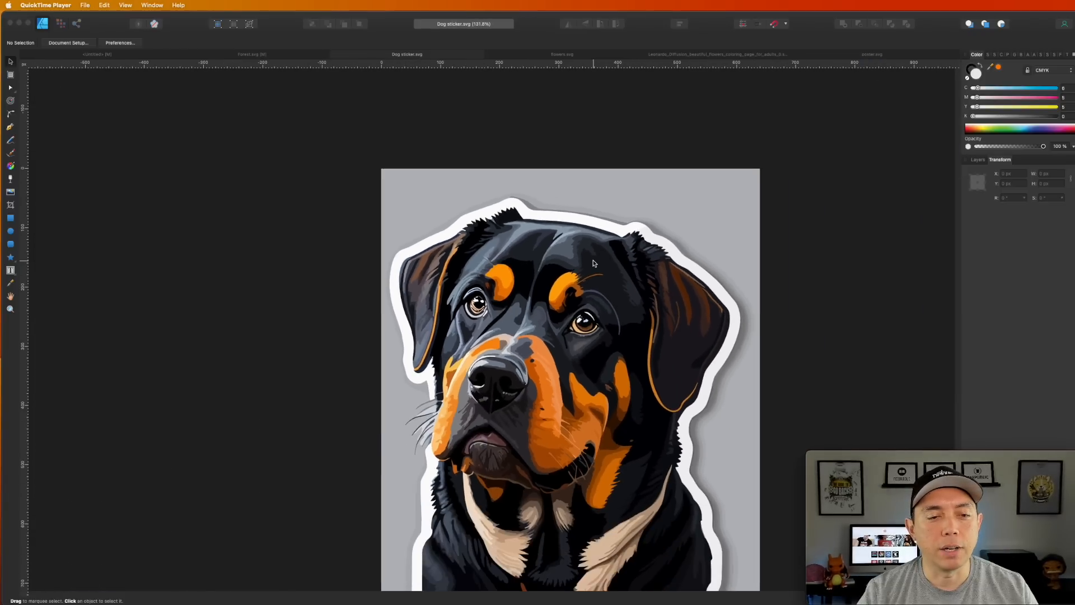
pyautogui.scroll(-3, 594, 263)
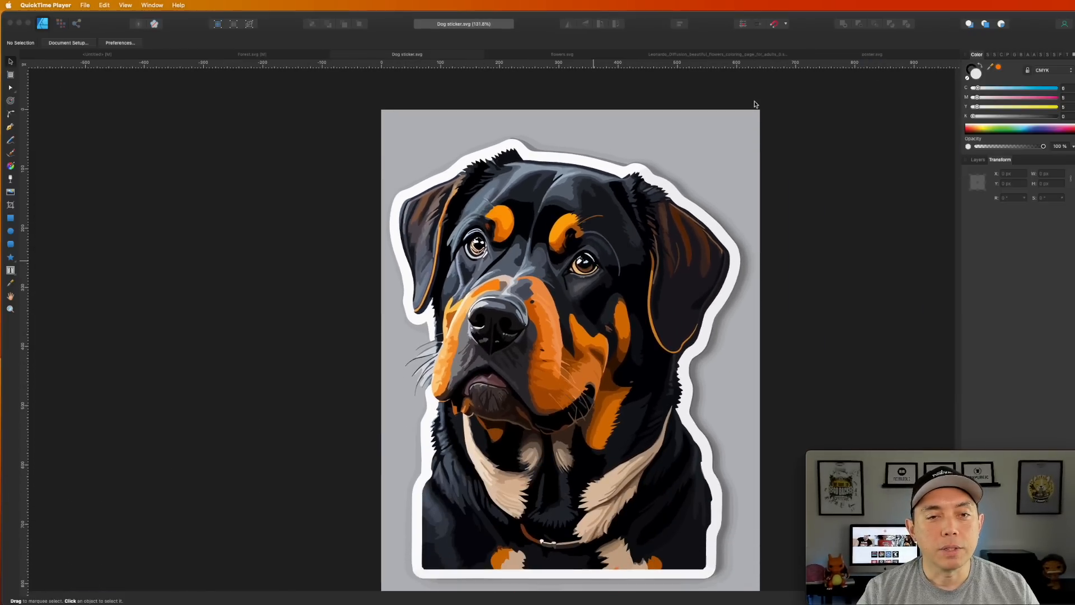
# Delete the grey background shape behind the dog sticker and the soft shadow shapes just outside its white border.
pyautogui.click(724, 145)
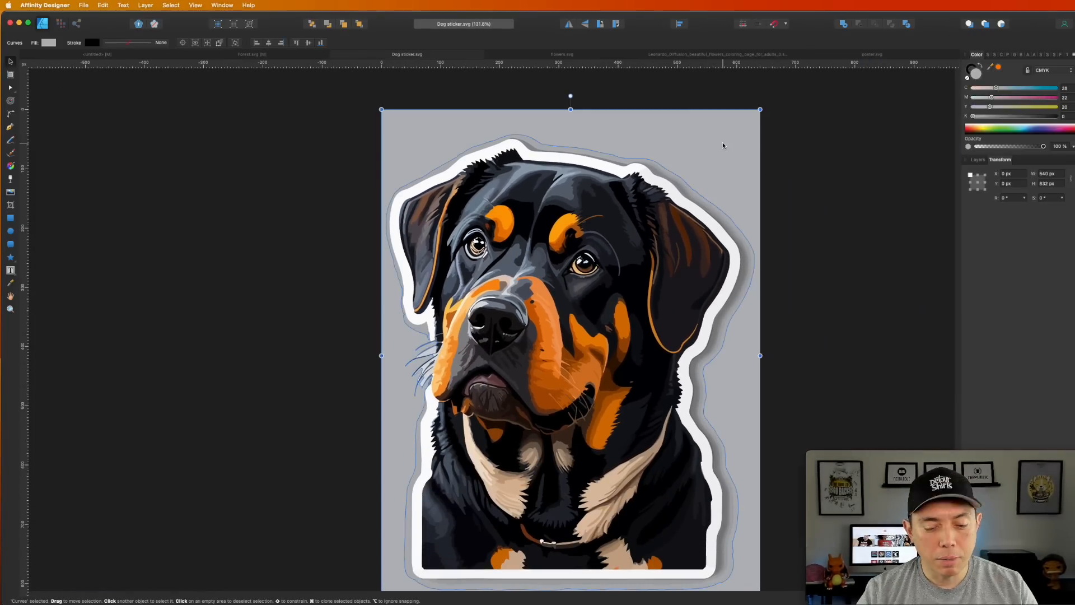
pyautogui.press('Delete')
pyautogui.click(701, 201)
pyautogui.click(701, 200)
pyautogui.click(700, 201)
pyautogui.click(699, 202)
pyautogui.click(698, 203)
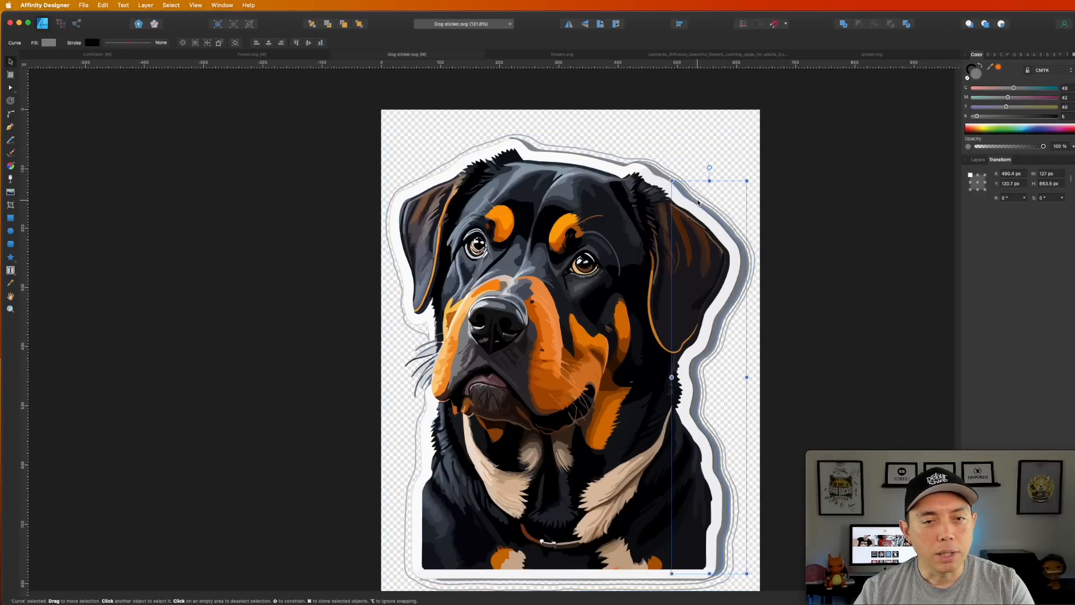
# Remove the grey shadow bands and thin outlines lying outside the white border beside the dog's right-hand ear.
pyautogui.scroll(5, 725, 214)
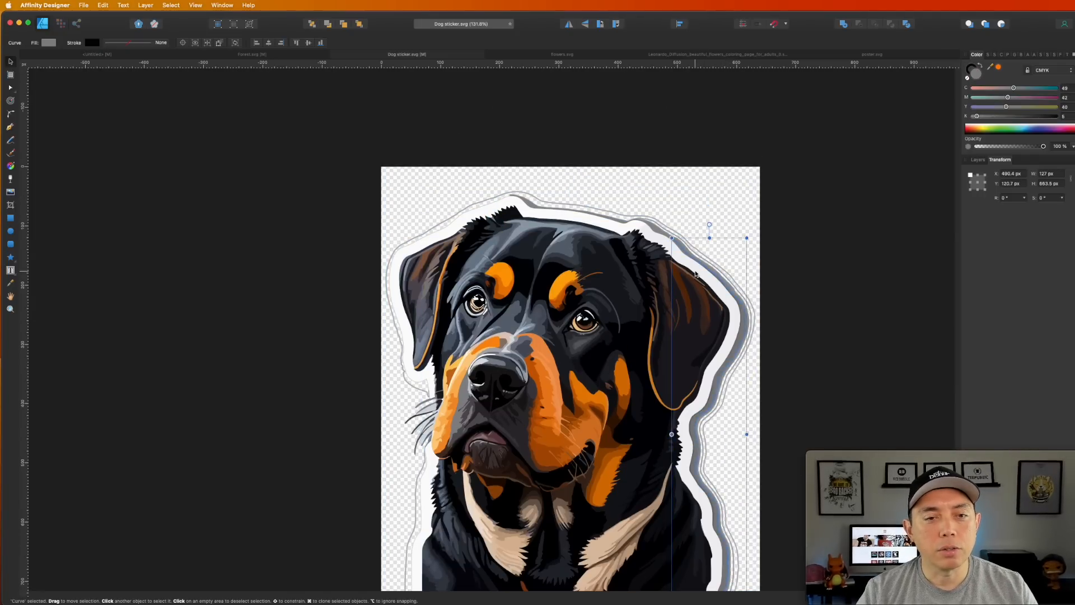
pyautogui.scroll(10, 694, 273)
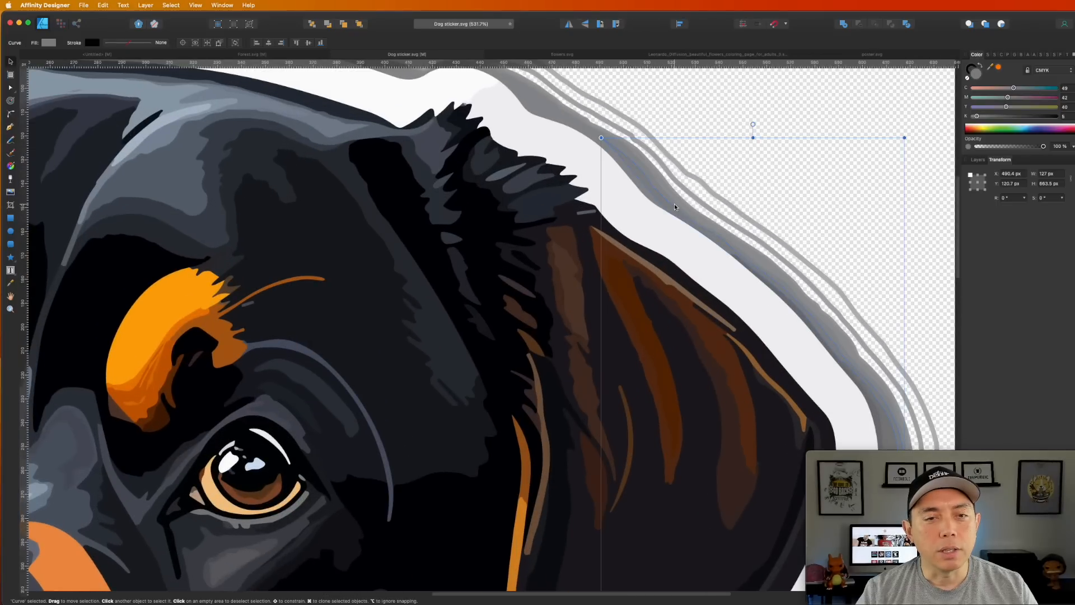
pyautogui.click(661, 189)
pyautogui.click(670, 171)
pyautogui.press('Delete')
pyautogui.press('Delete')
pyautogui.press('Delete')
pyautogui.press('Delete')
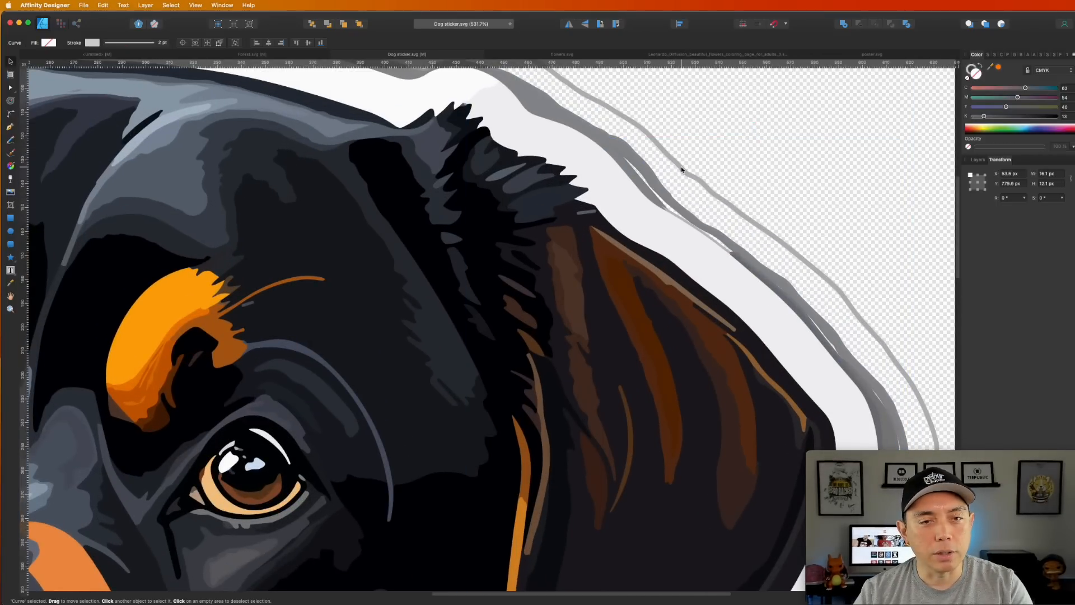
# Delete the outermost grey outline and the remaining darker shadow strokes hugging the white border above the right-hand ear.
pyautogui.press('Delete')
pyautogui.press('Delete')
pyautogui.press('Delete')
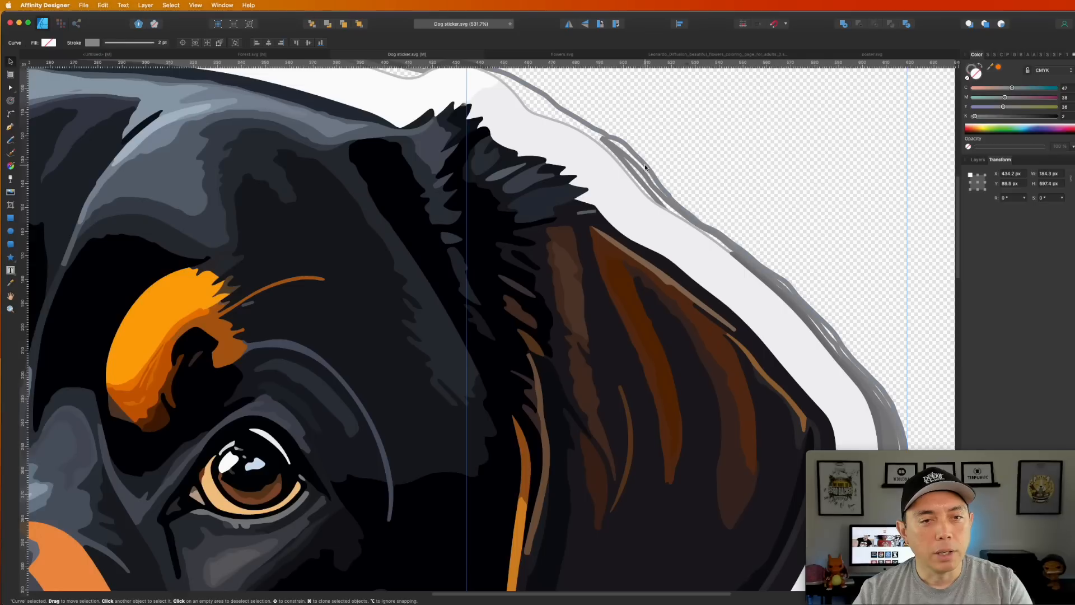
pyautogui.press('Delete')
pyautogui.press('Delete')
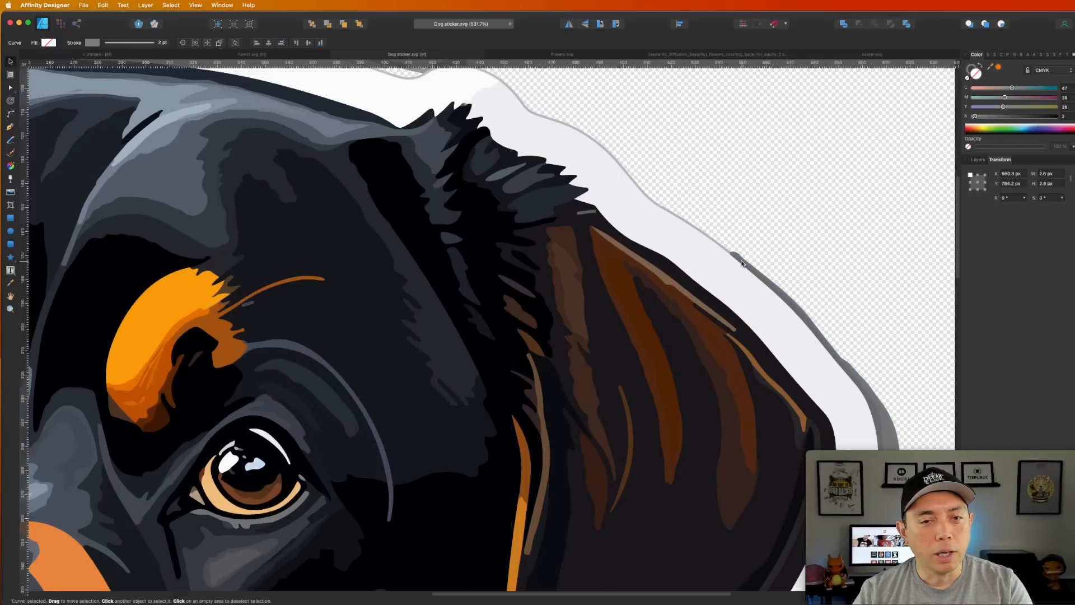
pyautogui.press('Delete')
pyautogui.press('Delete')
pyautogui.press('Delete')
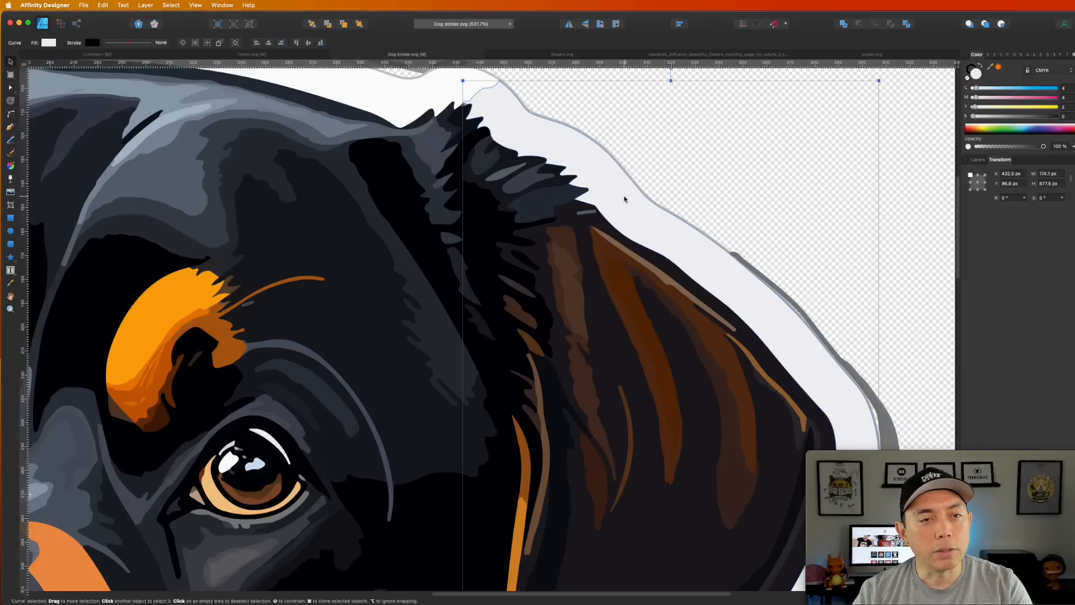
# Delete the white border and the adjoining shadow sliver around the right-hand ear, and select the leftover grey outline there.
pyautogui.press('Delete')
pyautogui.click(755, 273)
pyautogui.press('Delete')
pyautogui.press('Delete')
pyautogui.press('Delete')
pyautogui.click(536, 114)
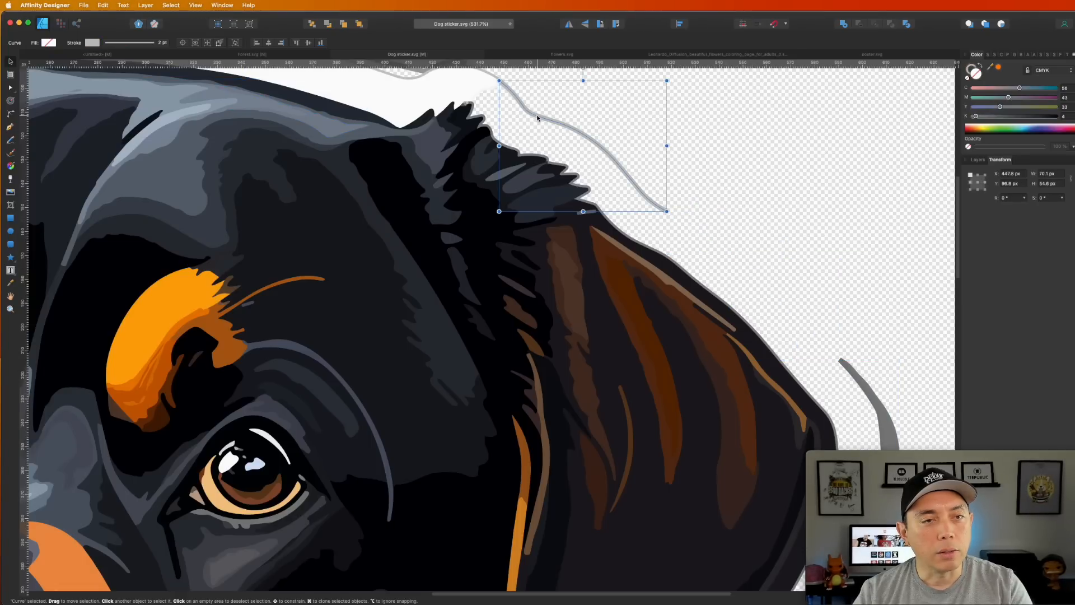
# Delete the white sticker border along the top of the head and around the left-hand ear.
pyautogui.scroll(-6, 664, 268)
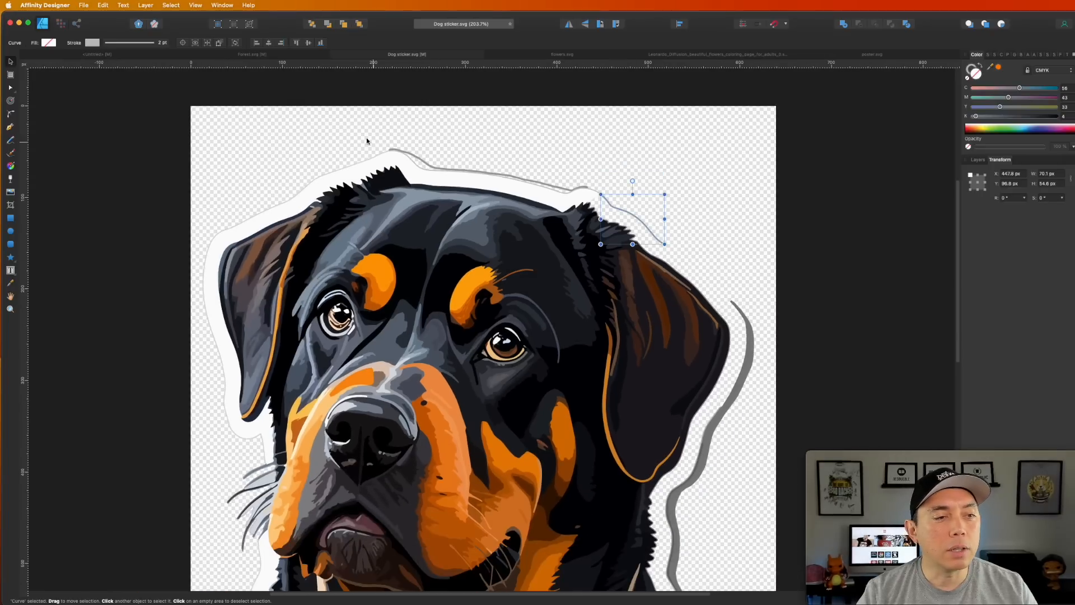
pyautogui.click(393, 137)
pyautogui.moveTo(365, 123); pyautogui.dragTo(451, 171)
pyautogui.click(450, 175)
pyautogui.press('Delete')
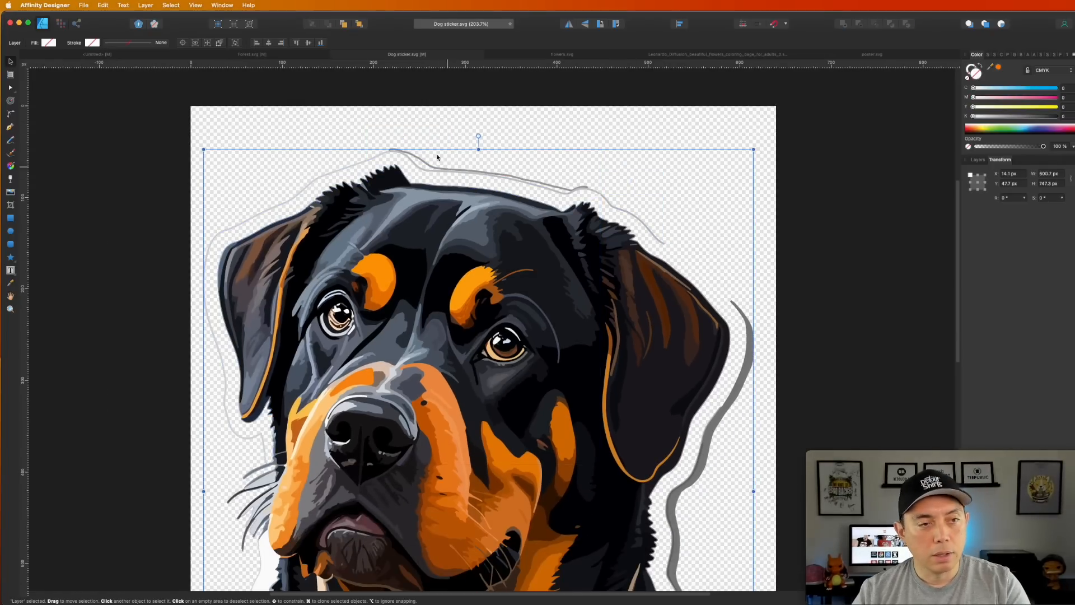
# Delete the leftover grey outline curves above the head and around the left-hand ear, leaving only the dog.
pyautogui.moveTo(341, 85); pyautogui.dragTo(661, 203)
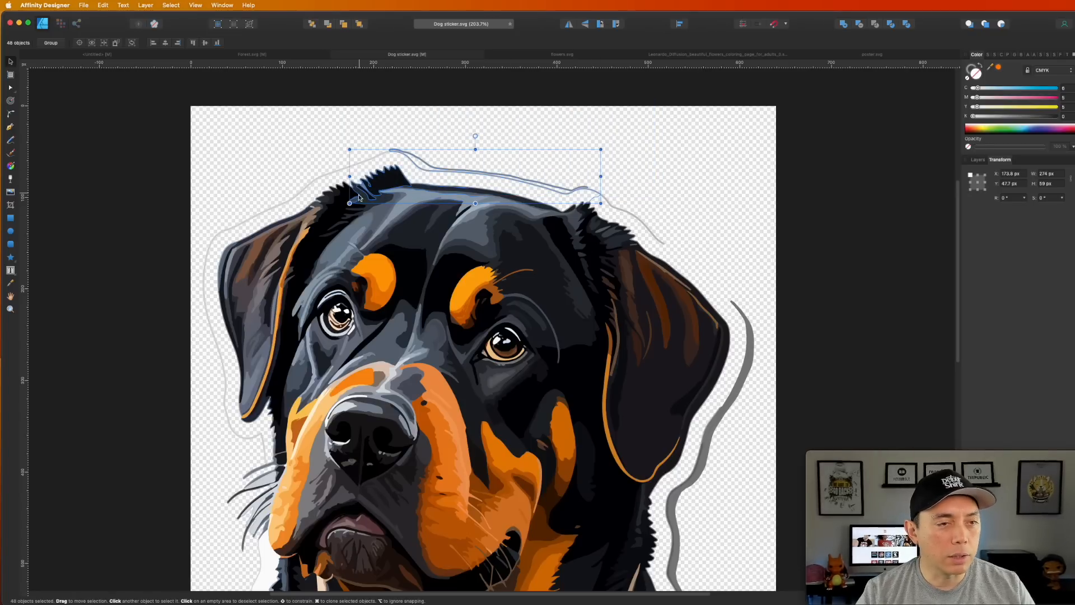
pyautogui.scroll(6, 387, 194)
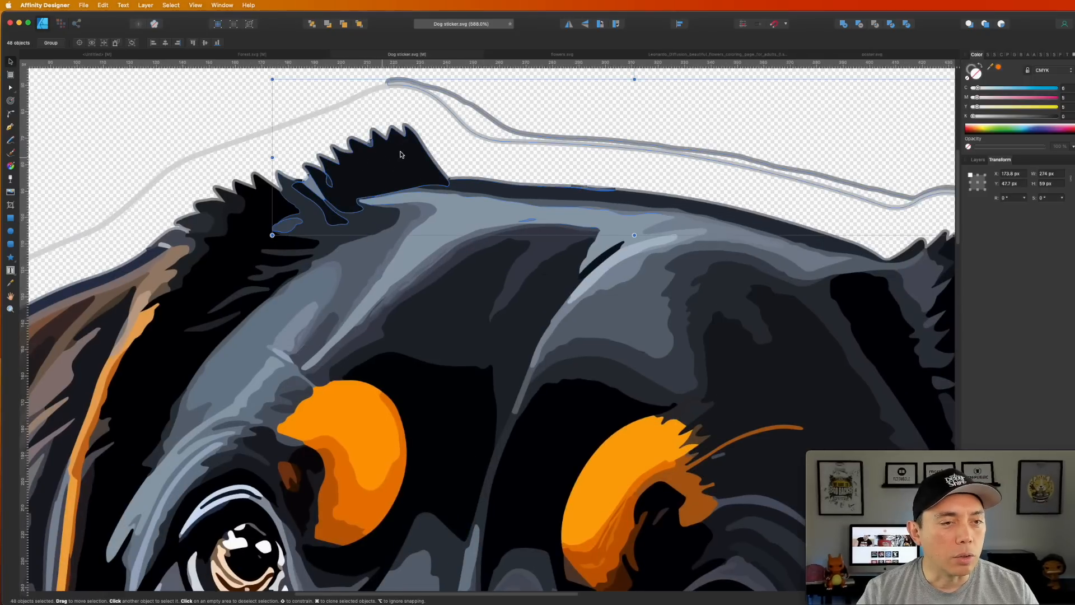
pyautogui.click(544, 163)
pyautogui.click(520, 133)
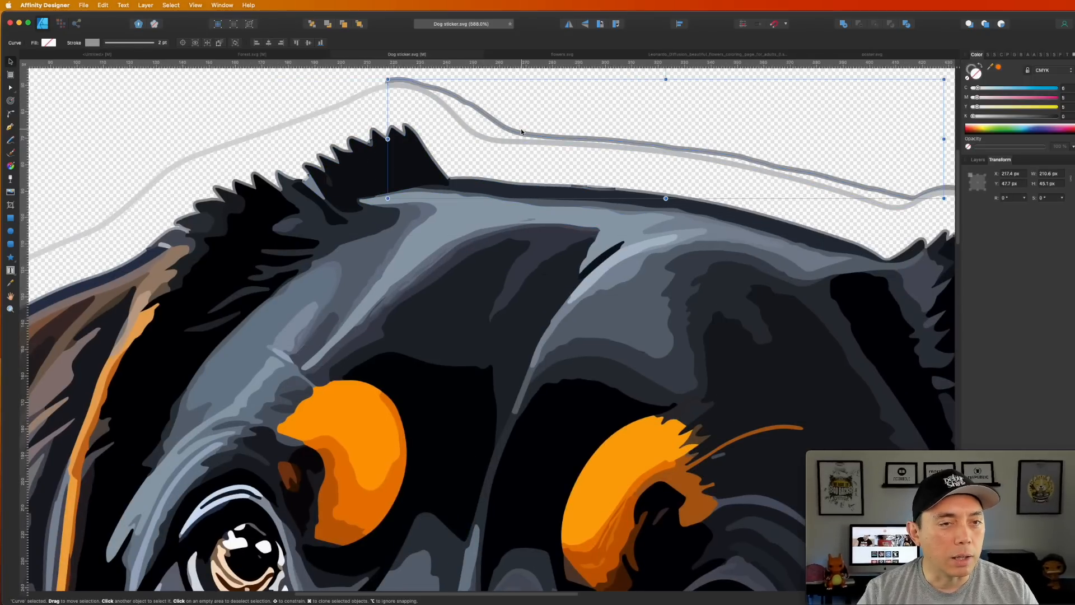
pyautogui.press('Delete')
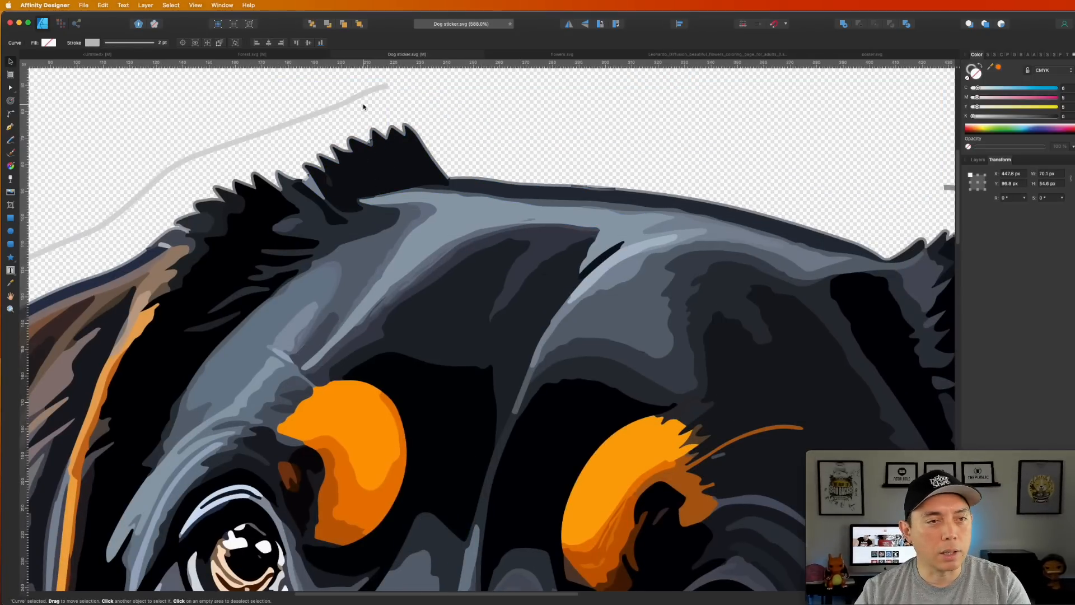
pyautogui.press('Delete')
pyautogui.scroll(-3, 362, 178)
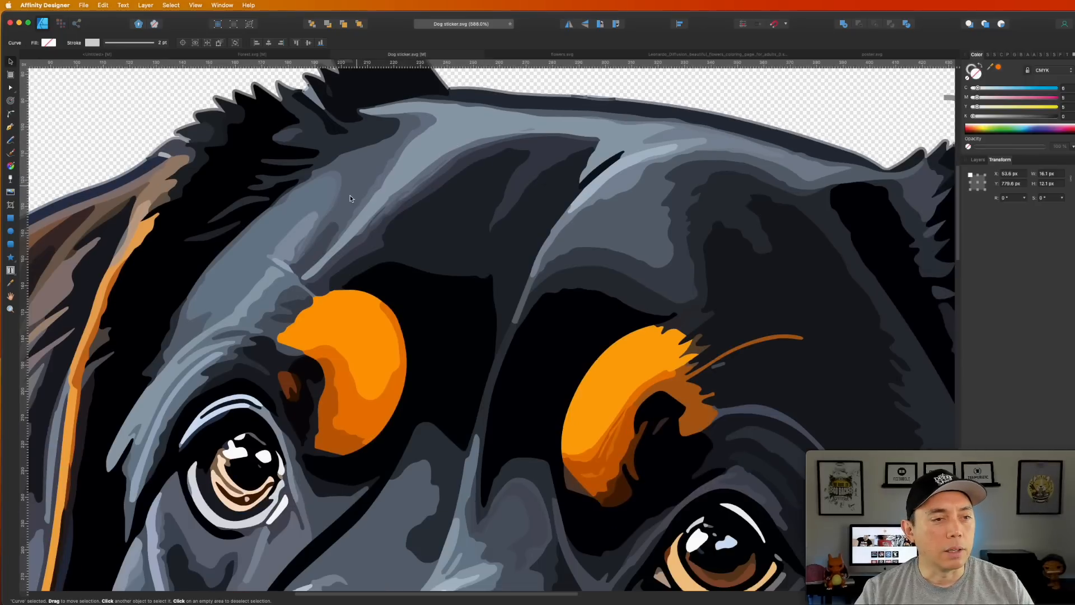
pyautogui.hscroll(-6, 507, 211)
pyautogui.scroll(-7, 507, 211)
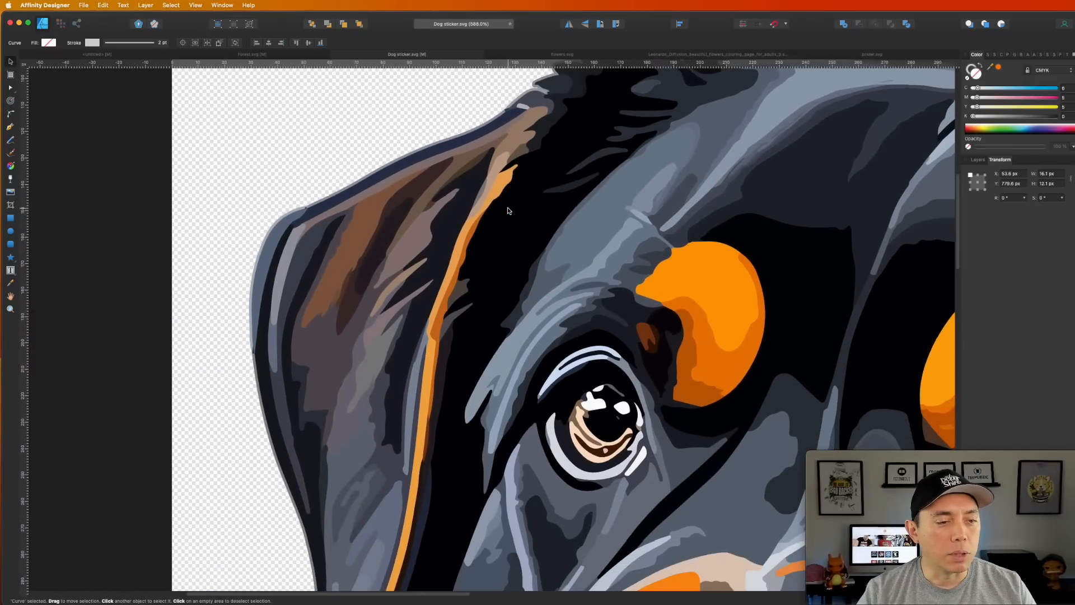
pyautogui.scroll(-6, 508, 211)
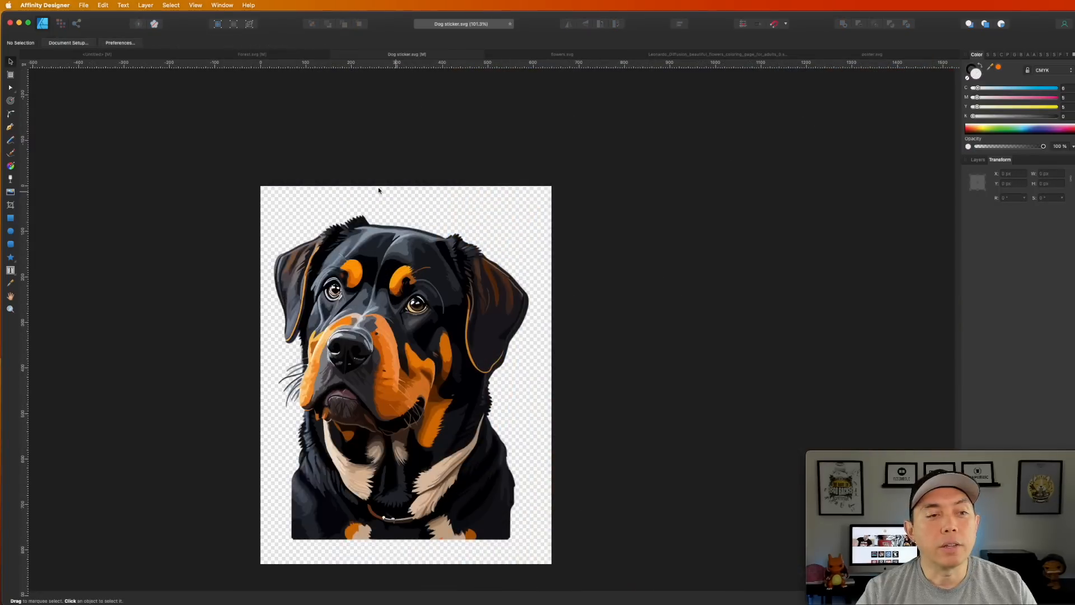
# Insert a document-sized artboard and fill it with orange, C 0, M 61, Y 100 and K 0, to reveal stray artwork.
pyautogui.click(10, 75)
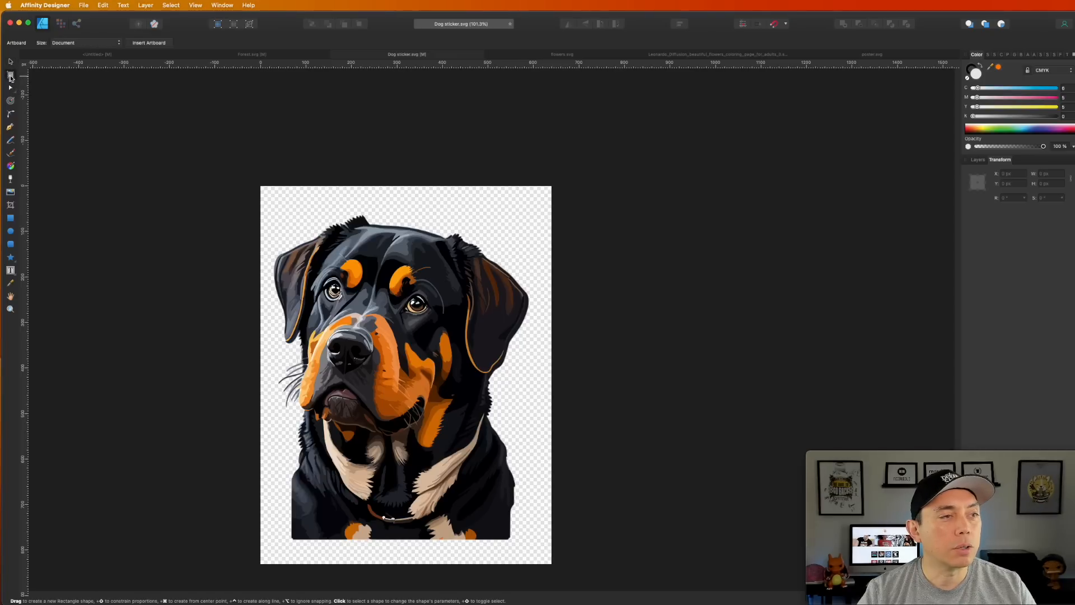
pyautogui.click(149, 43)
pyautogui.click(997, 66)
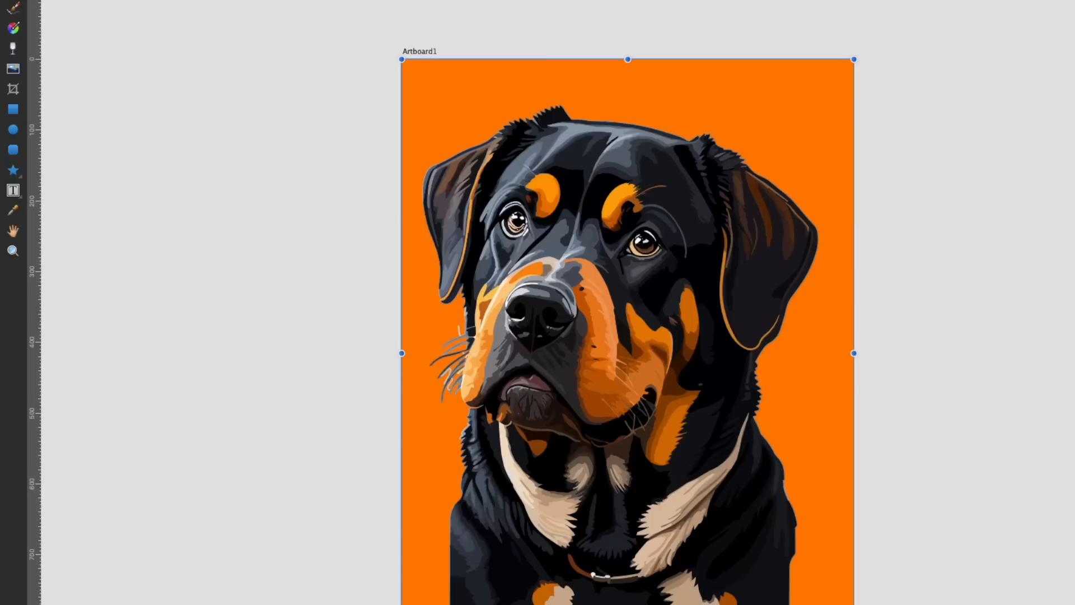
pyautogui.click(354, 147)
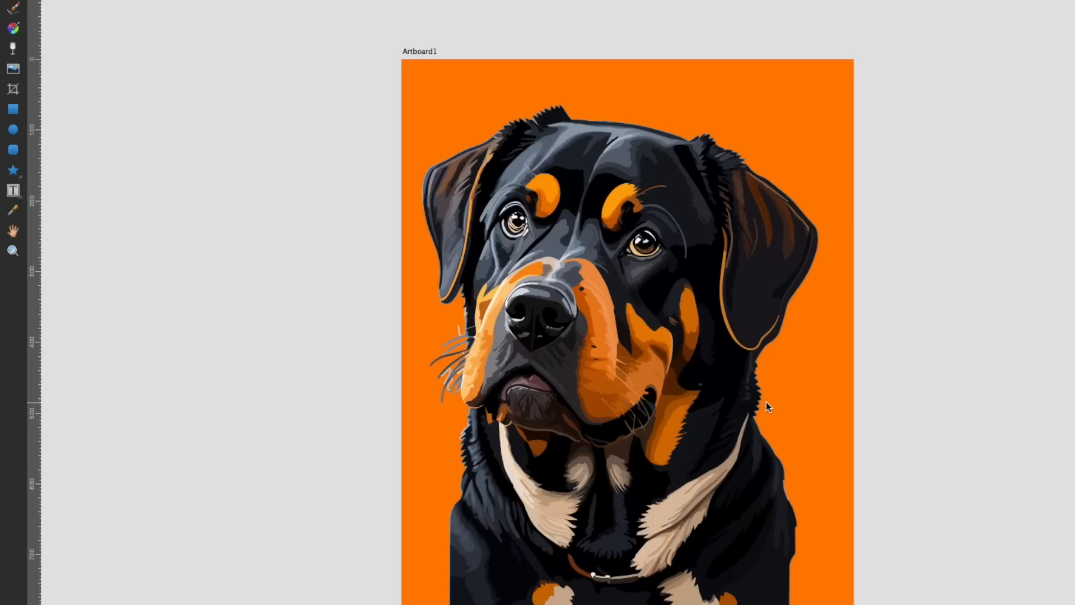
# Delete the stray light-grey strokes and fragments around the whiskers on the left side of the dog's muzzle.
pyautogui.scroll(-1, 588, 401)
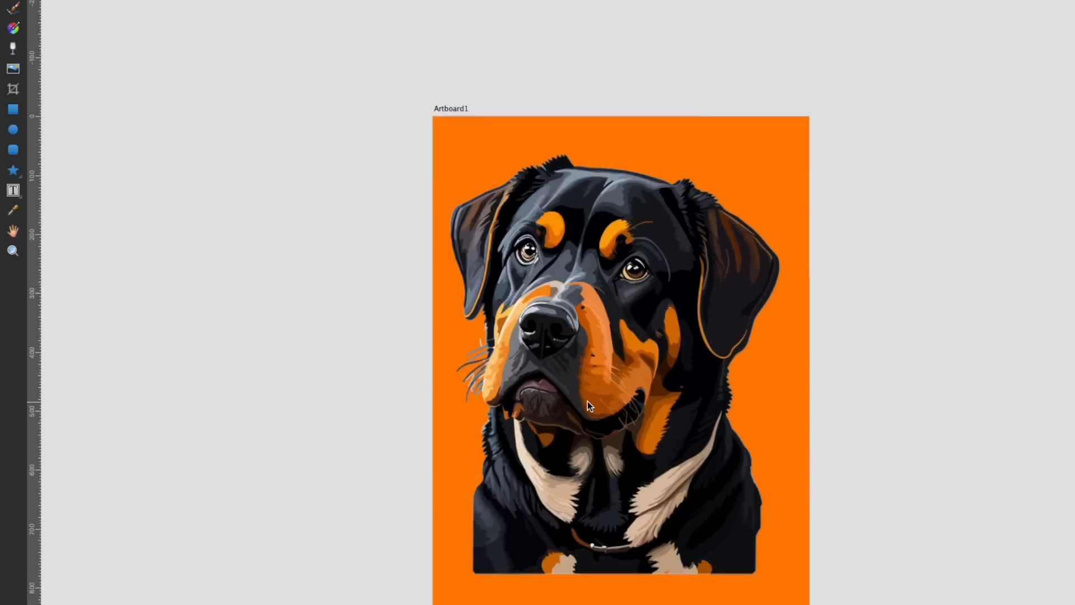
pyautogui.scroll(5, 589, 404)
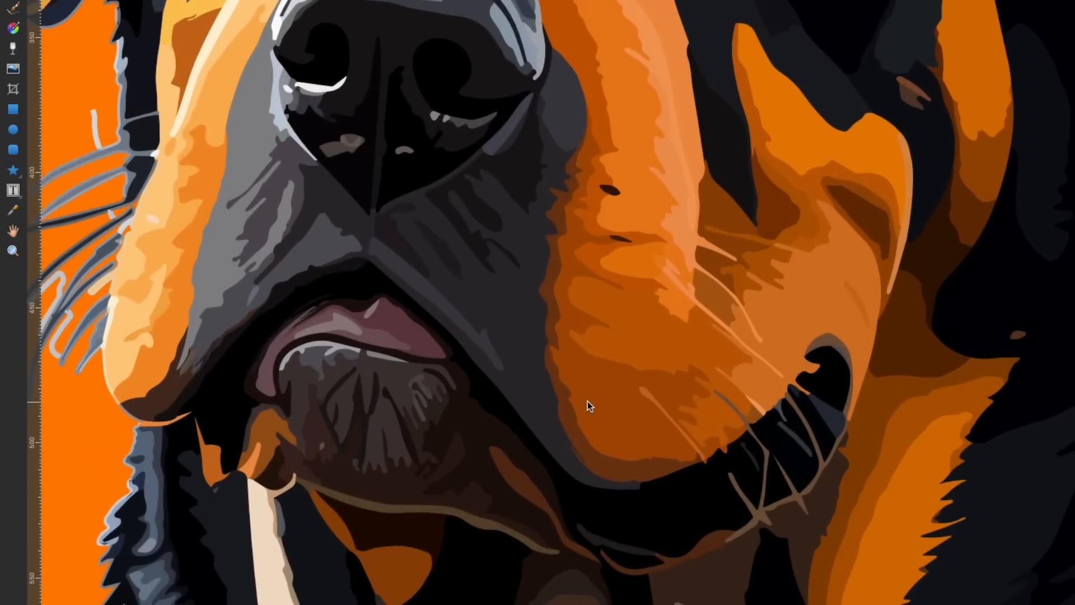
pyautogui.moveTo(237, 154); pyautogui.dragTo(927, 200)
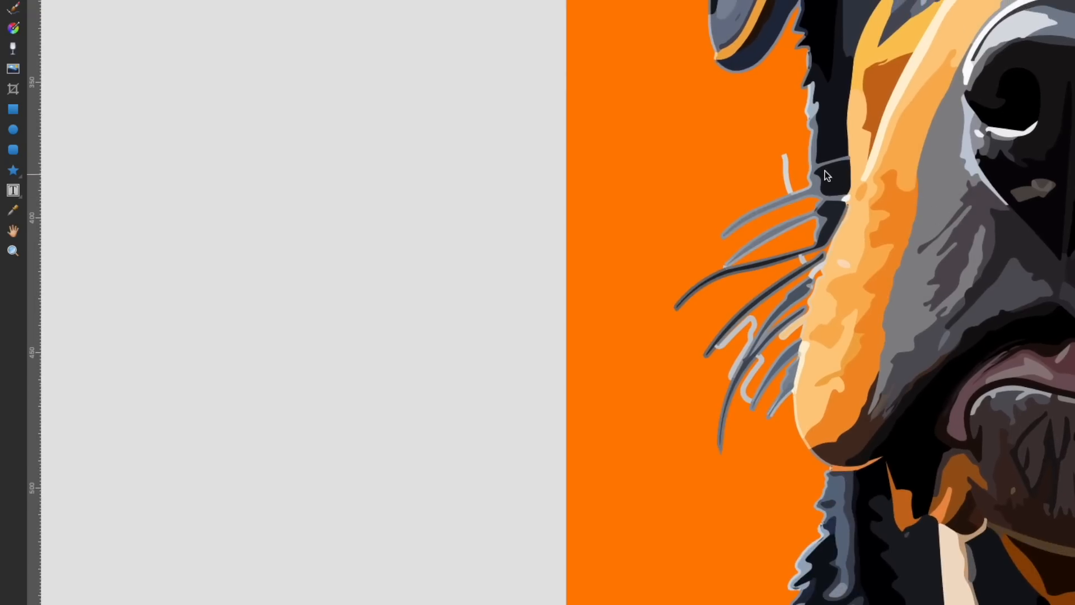
pyautogui.click(785, 167)
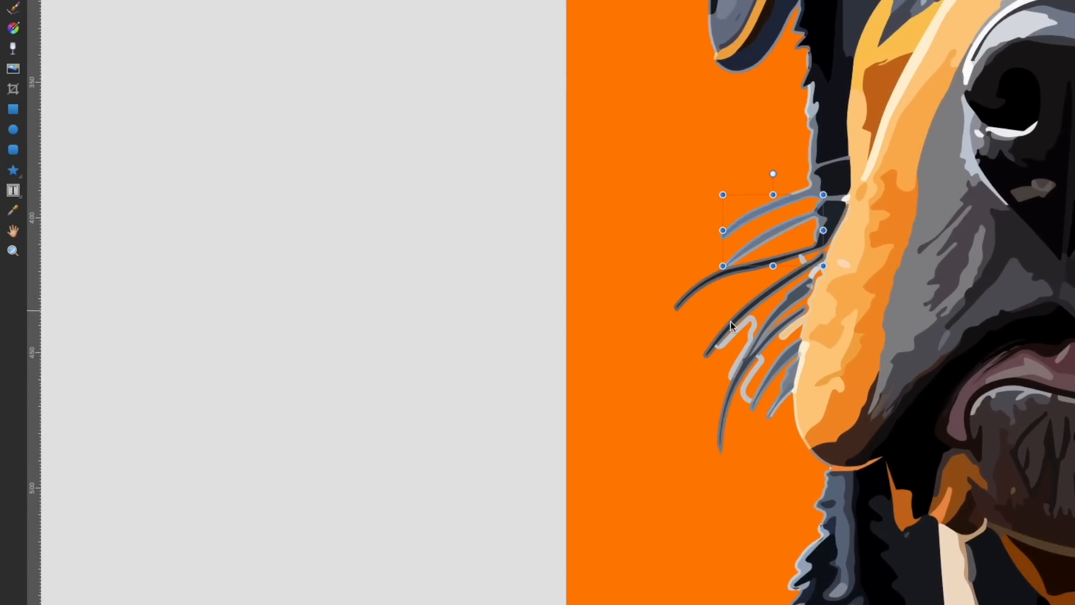
pyautogui.click(750, 326)
pyautogui.press('Delete')
pyautogui.click(750, 378)
pyautogui.press('Delete')
pyautogui.click(800, 256)
pyautogui.click(802, 260)
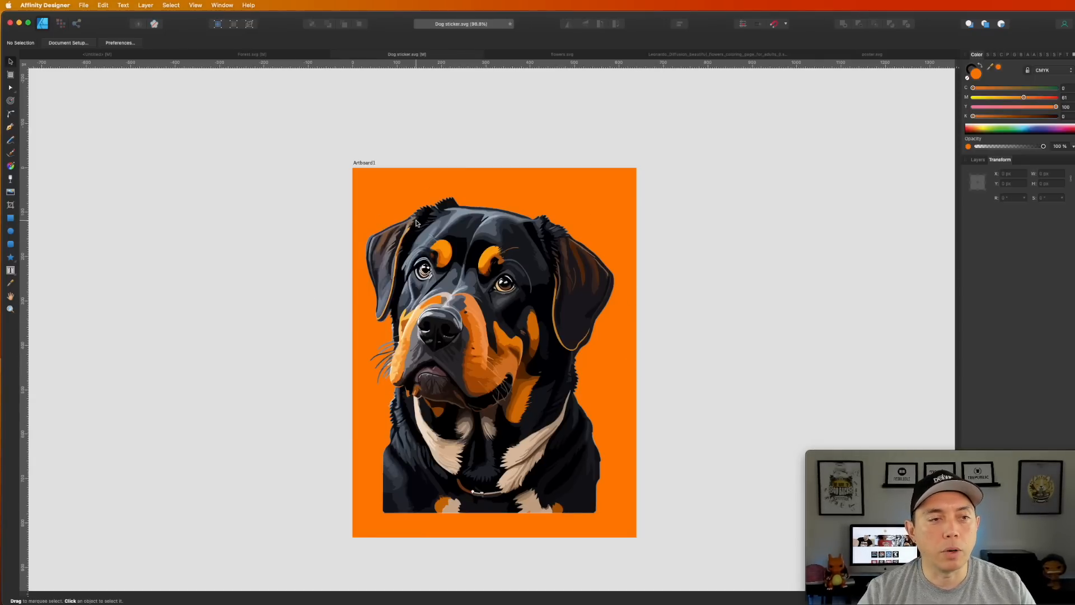
# Clear the orange fill from the dog's artboard to make its background transparent.
pyautogui.click(358, 161)
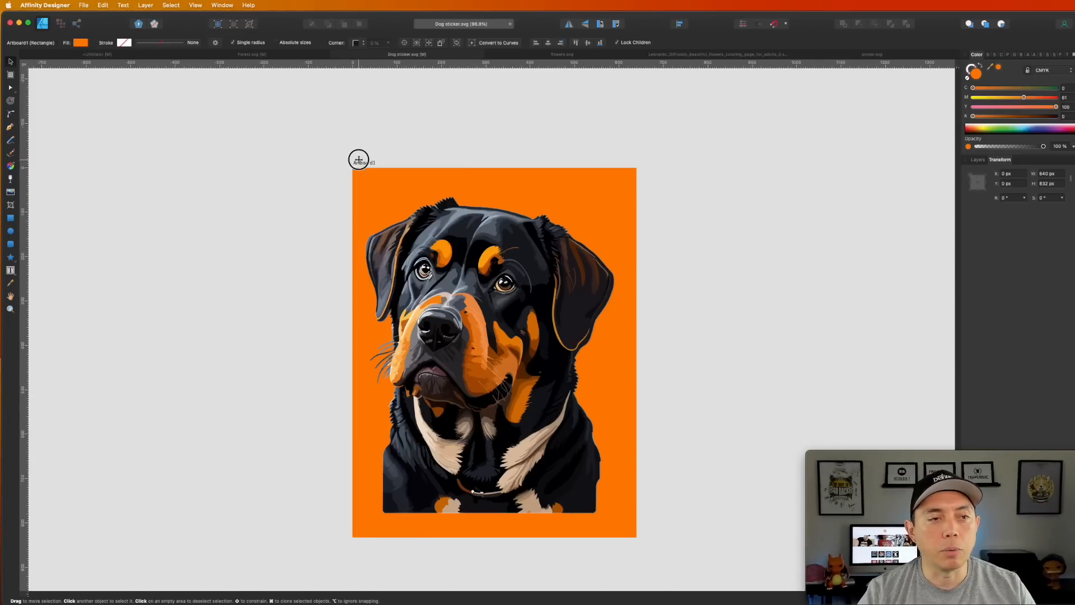
pyautogui.click(967, 78)
pyautogui.click(400, 134)
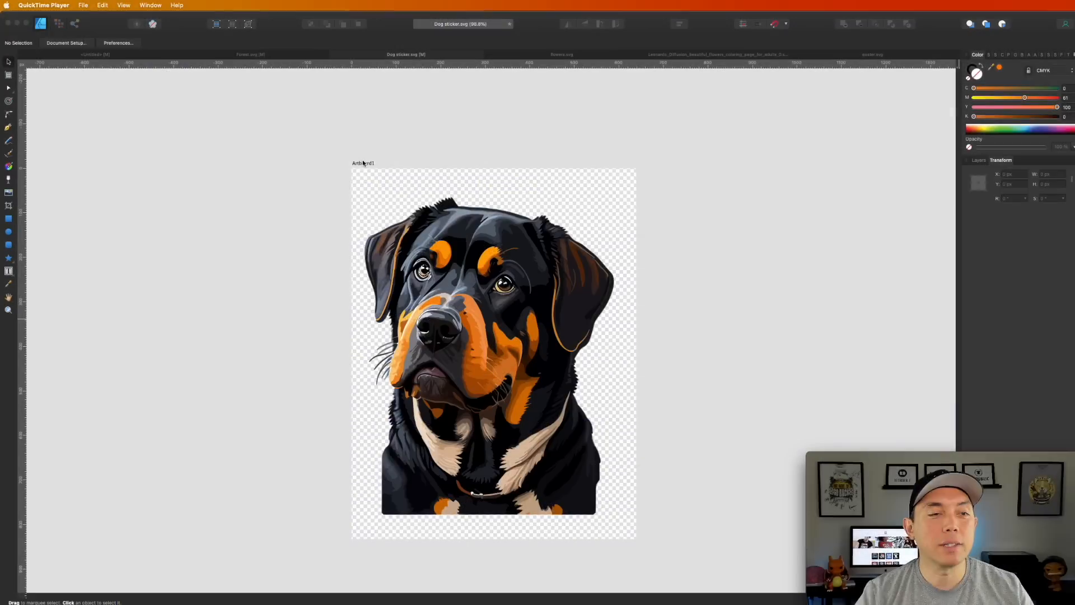
# Resize the dog's artboard to 2800 px wide and 2800 px high.
pyautogui.click(363, 163)
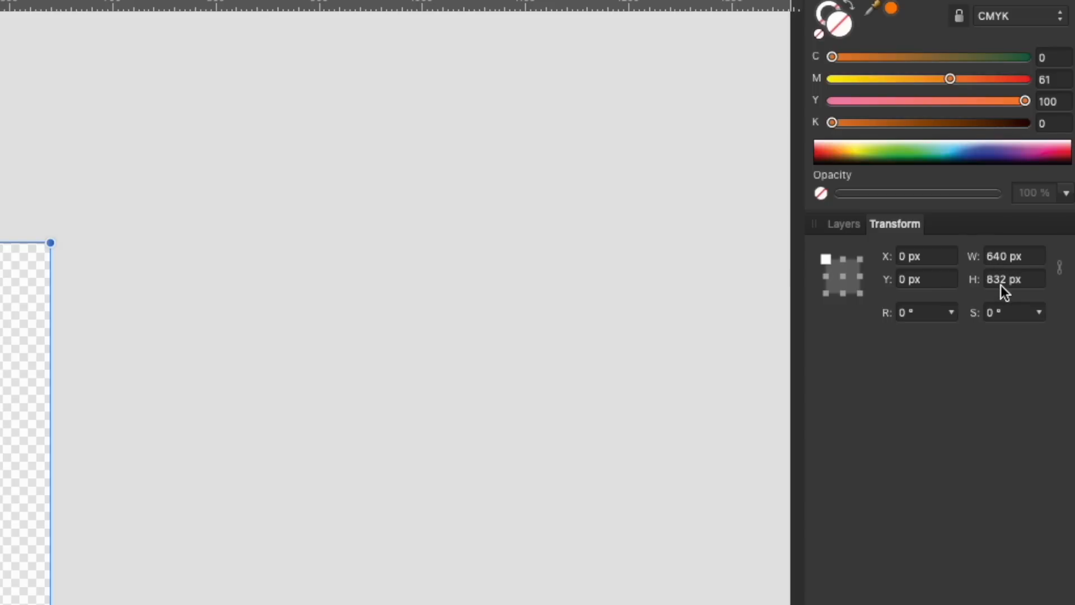
pyautogui.doubleClick(997, 257)
pyautogui.write('2800')
pyautogui.press('Tab')
pyautogui.write('2')
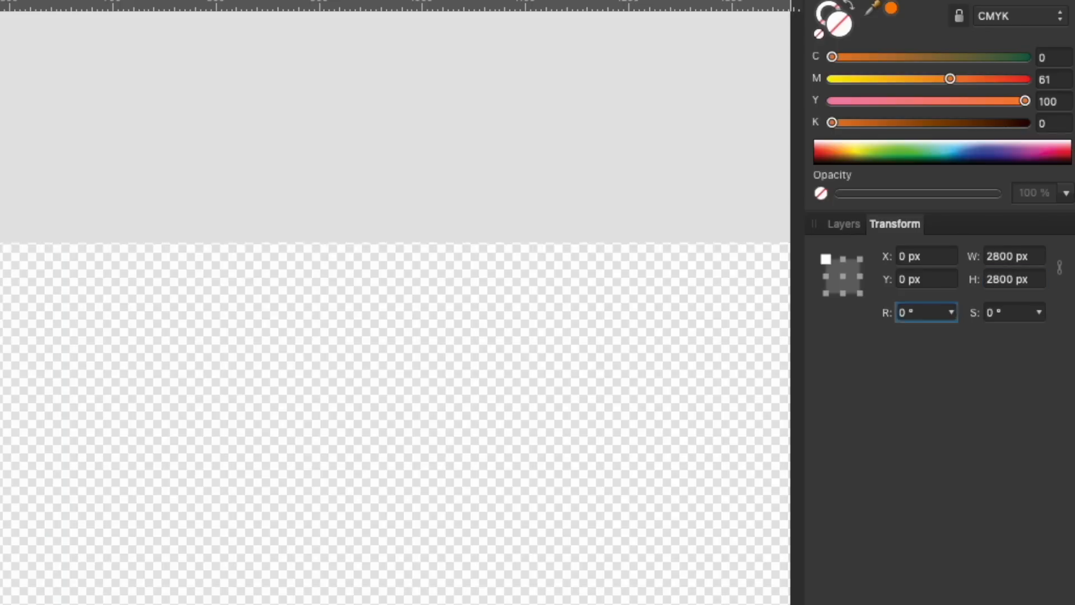
# Enlarge the dog artwork to fit the resized artboard and position it centrally.
pyautogui.press('Tab')
pyautogui.click(481, 130)
pyautogui.scroll(-3, 510, 207)
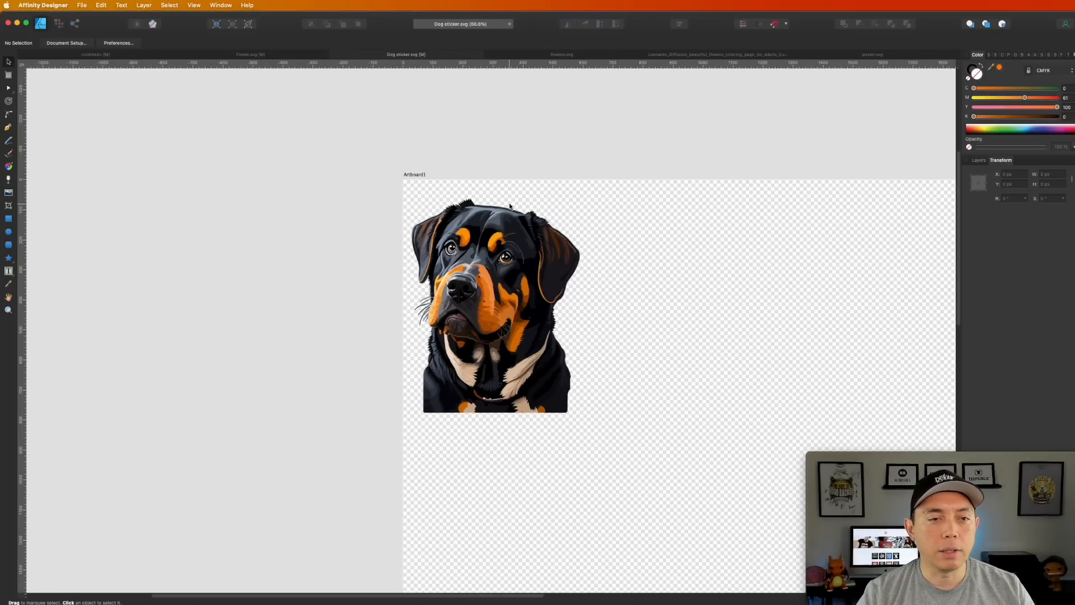
pyautogui.scroll(-4, 510, 206)
pyautogui.moveTo(430, 179); pyautogui.dragTo(574, 351)
pyautogui.moveTo(535, 280); pyautogui.dragTo(752, 465)
pyautogui.moveTo(610, 313); pyautogui.dragTo(653, 312)
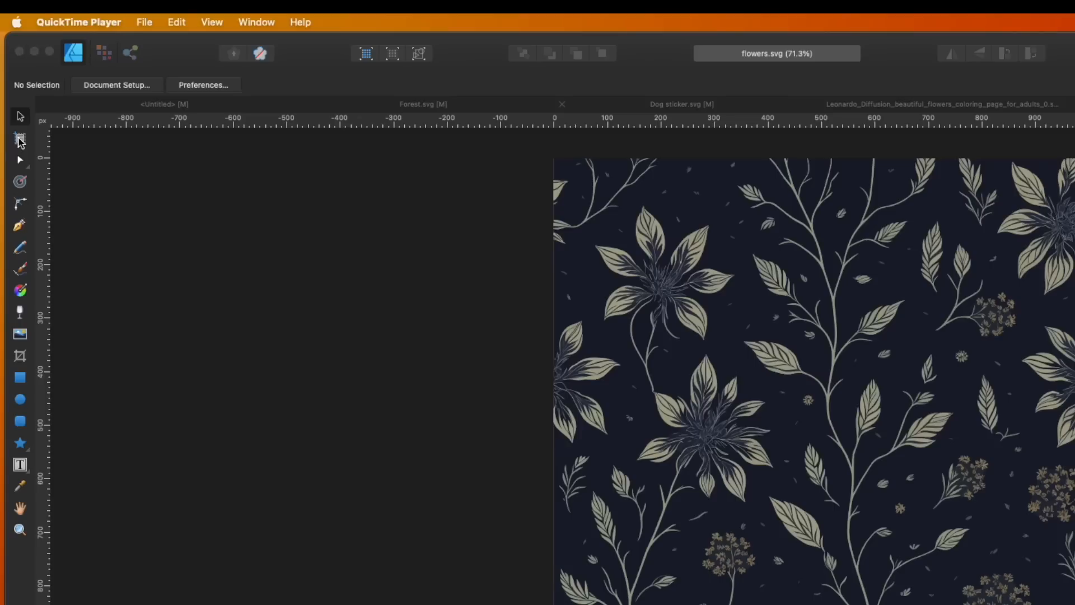
# Insert a document-sized artboard around the floral pattern in flowers.svg.
pyautogui.click(11, 76)
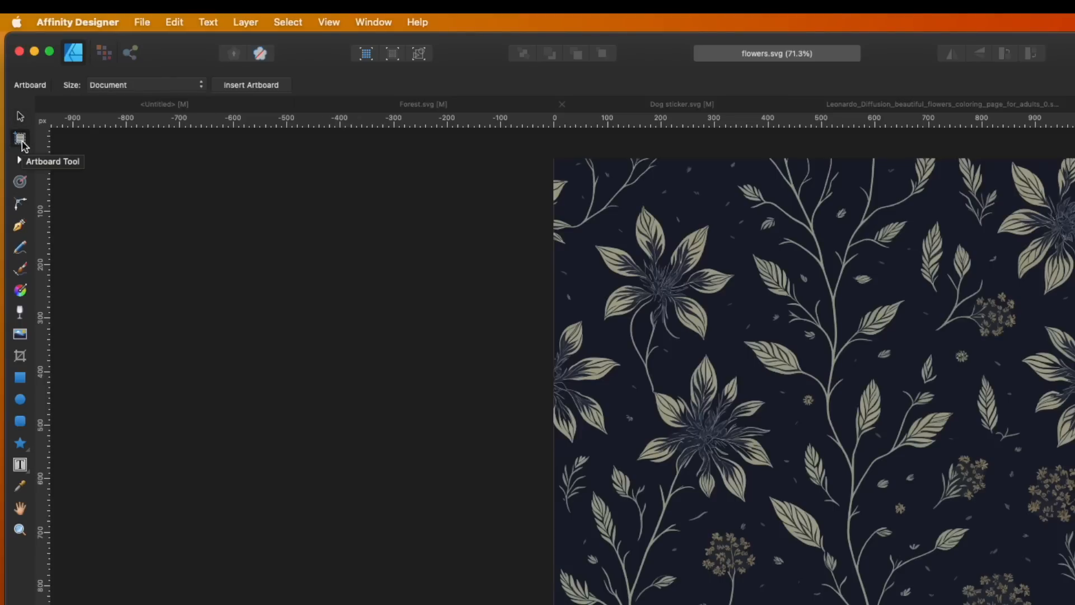
pyautogui.click(247, 86)
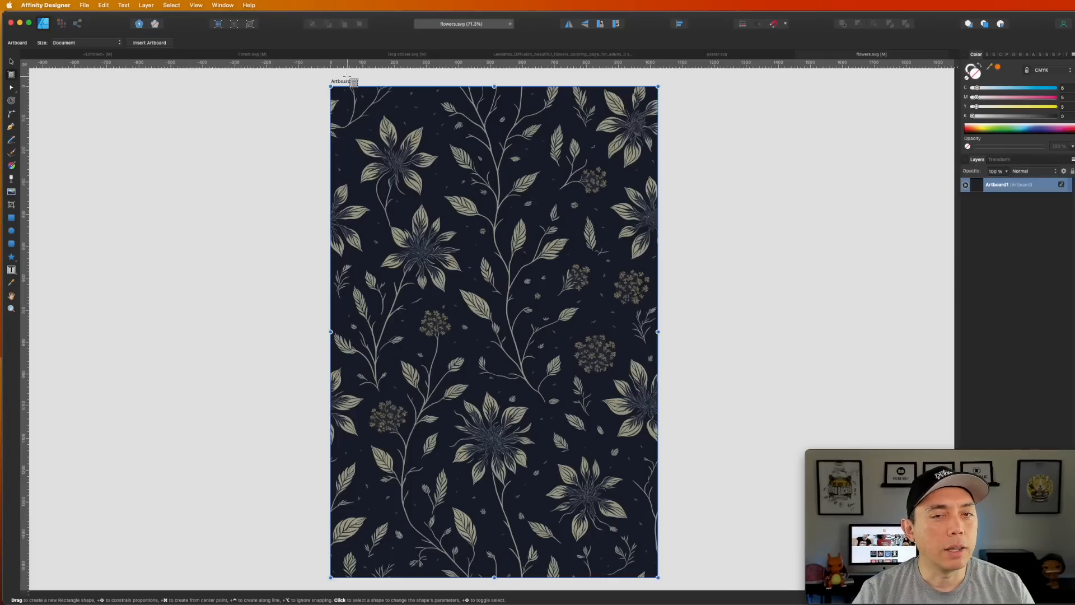
pyautogui.click(12, 62)
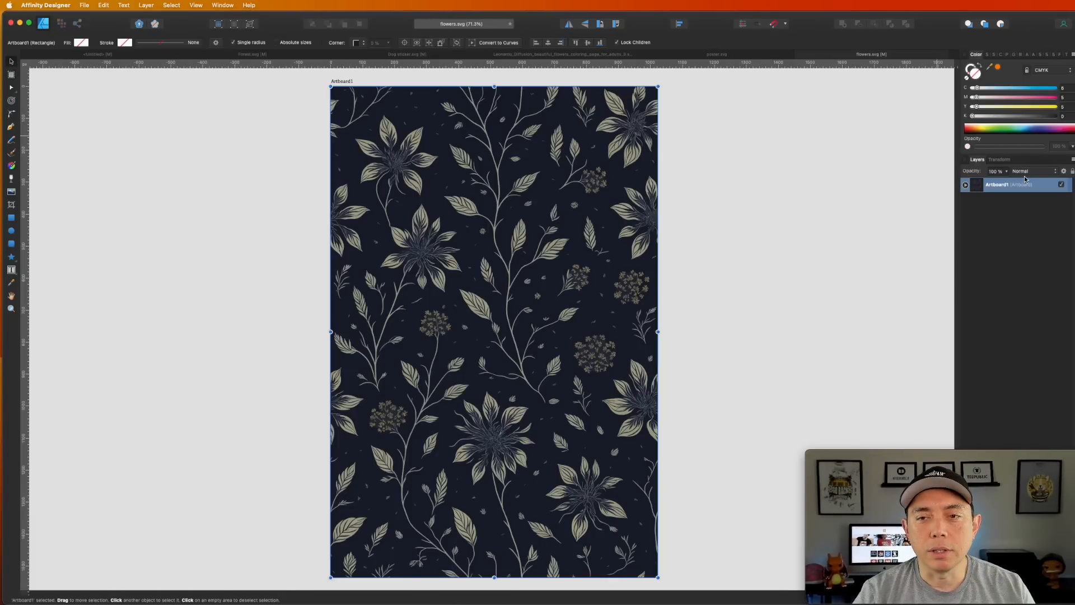
# Resize the flowers artboard to 4500 px wide and 5400 px high.
pyautogui.click(999, 160)
pyautogui.doubleClick(1042, 173)
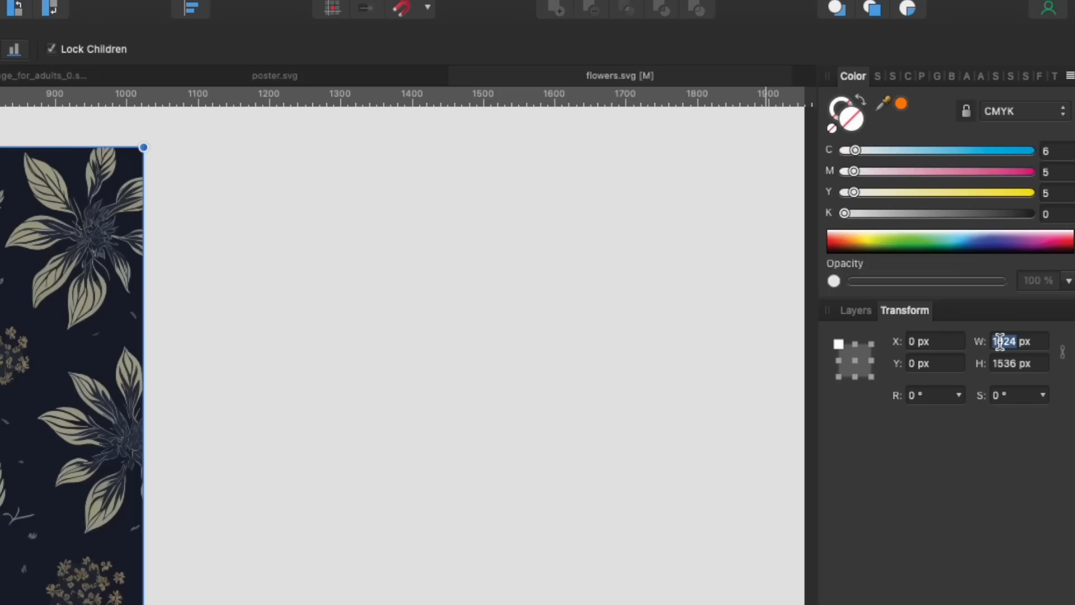
pyautogui.write('4500')
pyautogui.press('Tab')
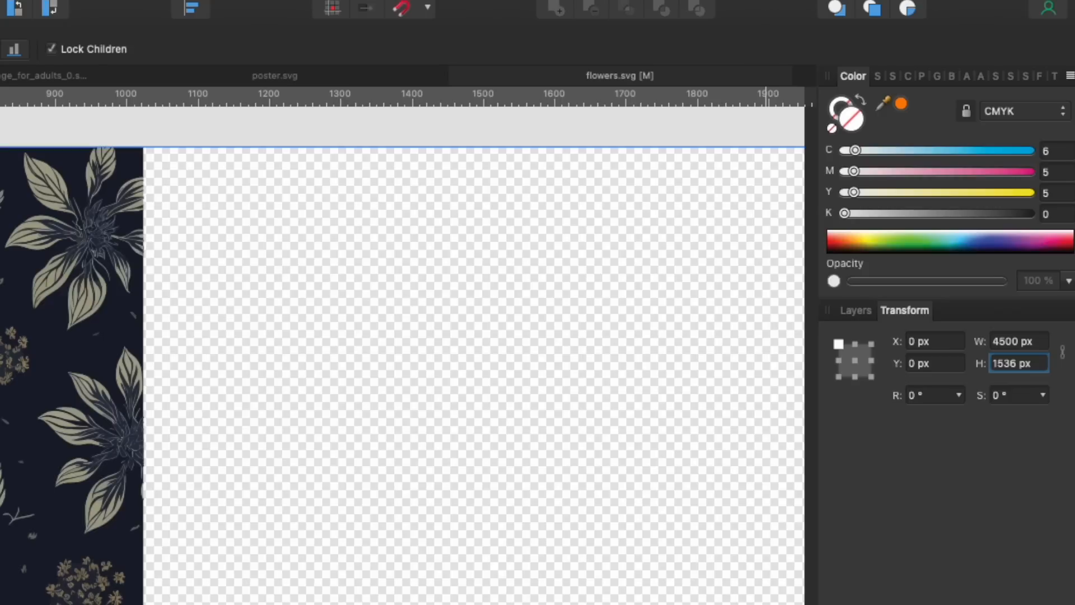
pyautogui.write('540')
pyautogui.press('Return')
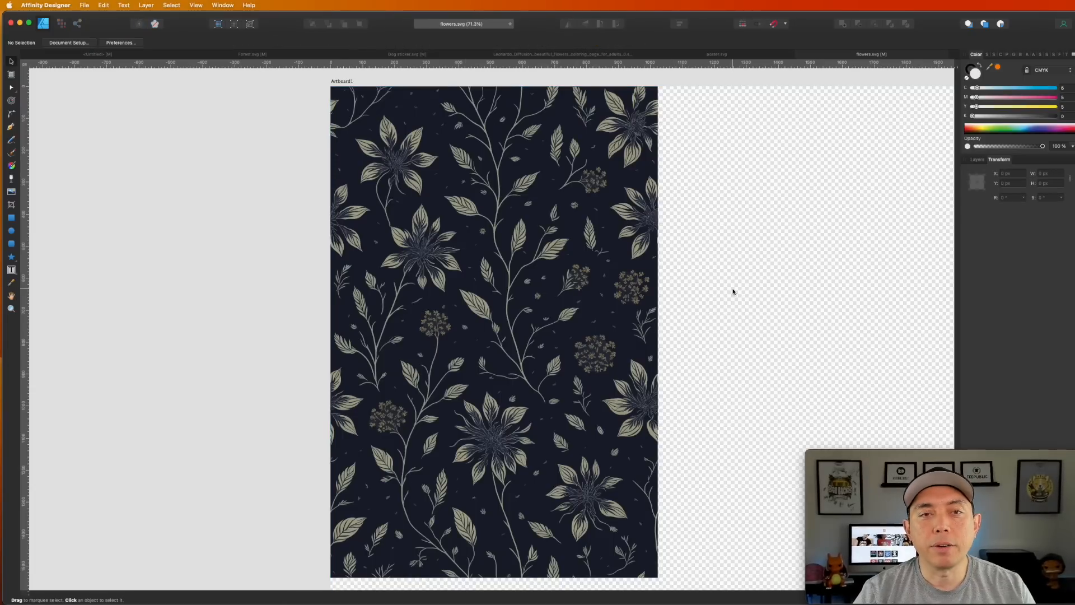
# Select all objects of the floral pattern and group them.
pyautogui.hscroll(5, 733, 292)
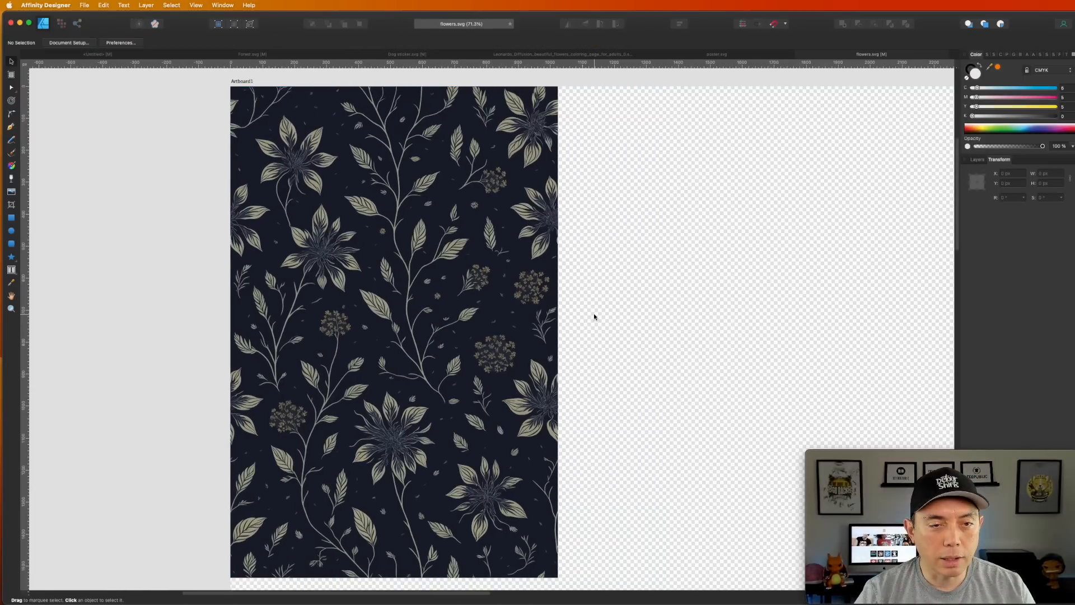
pyautogui.scroll(-4, 594, 314)
pyautogui.moveTo(202, 91); pyautogui.dragTo(644, 568)
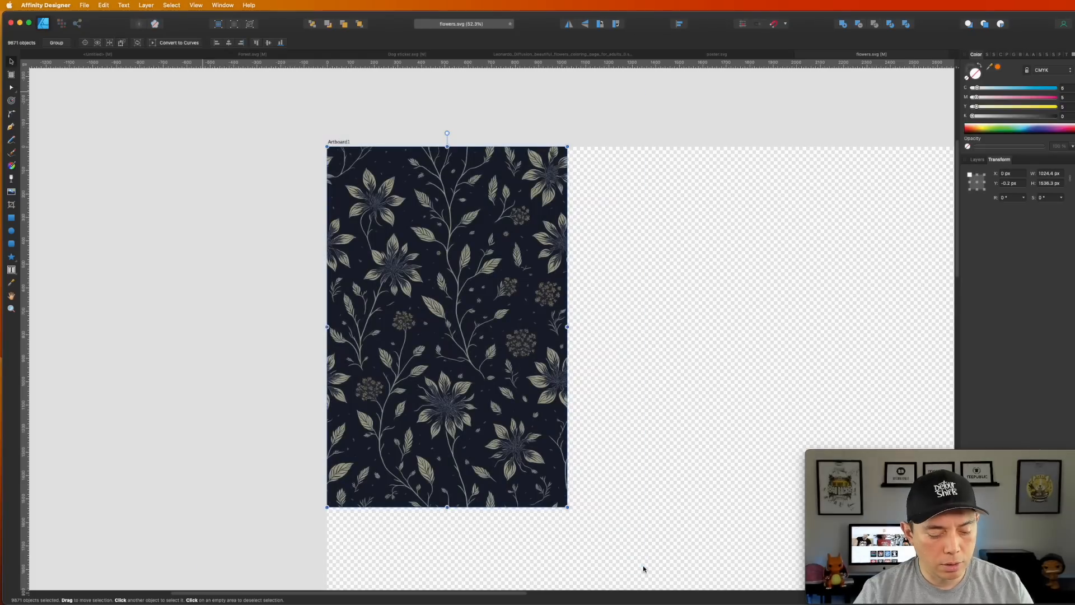
pyautogui.press('super+g')
# Duplicate the floral pattern group and place the copy edge to edge on the original's right side.
pyautogui.keyDown('super'); pyautogui.moveTo(498, 303); pyautogui.dragTo(741, 287); pyautogui.keyUp('super')
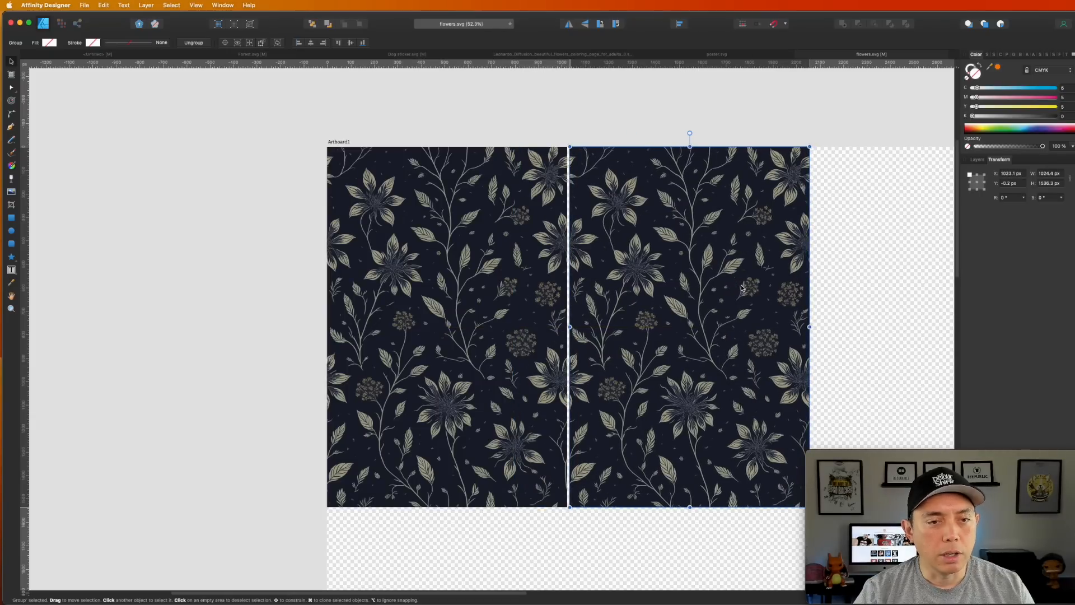
pyautogui.moveTo(616, 187); pyautogui.dragTo(615, 184)
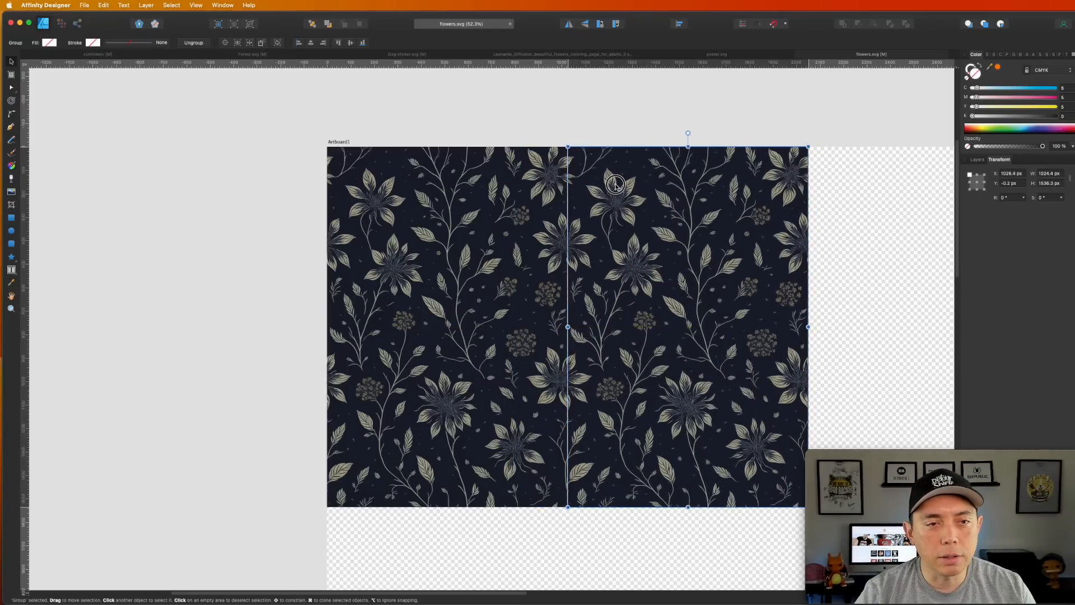
pyautogui.click(546, 107)
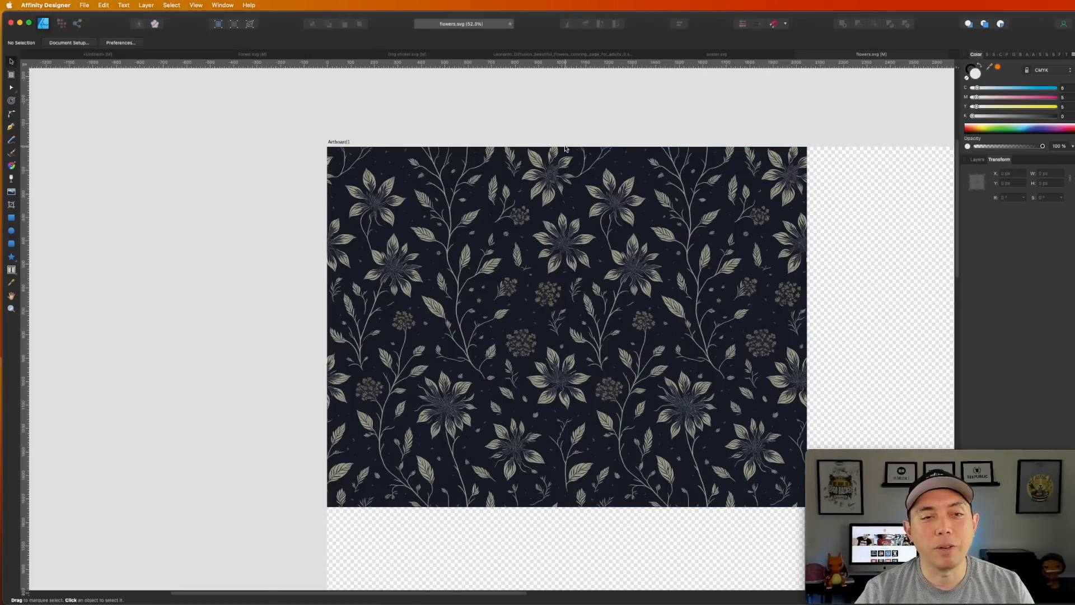
# Examine the seam between the two floral tiles for mismatched petals, leaves and line work.
pyautogui.scroll(10, 565, 148)
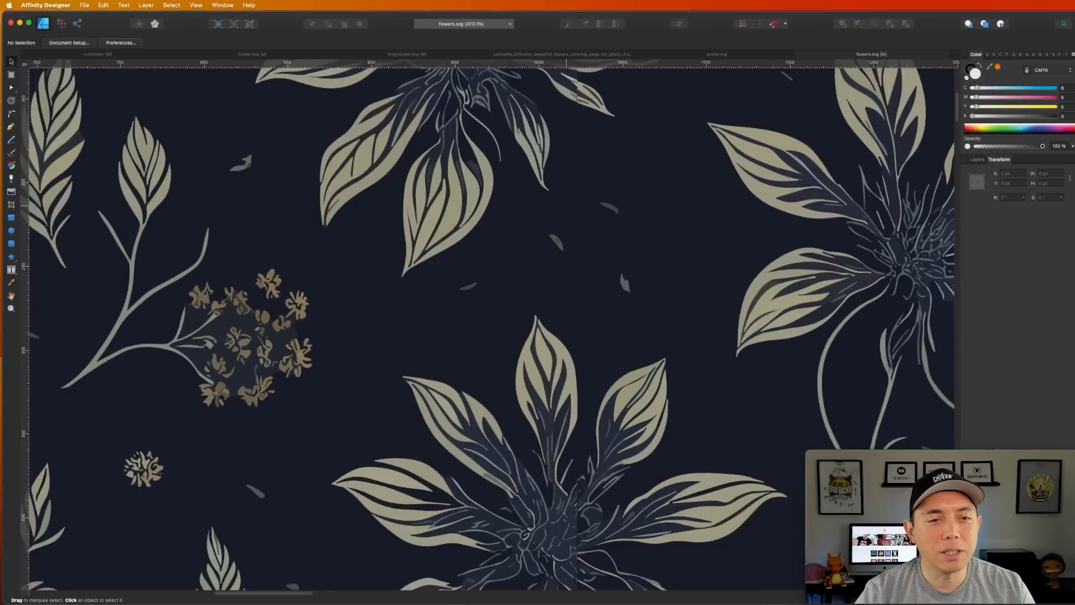
pyautogui.scroll(2, 566, 206)
pyautogui.scroll(6, 553, 218)
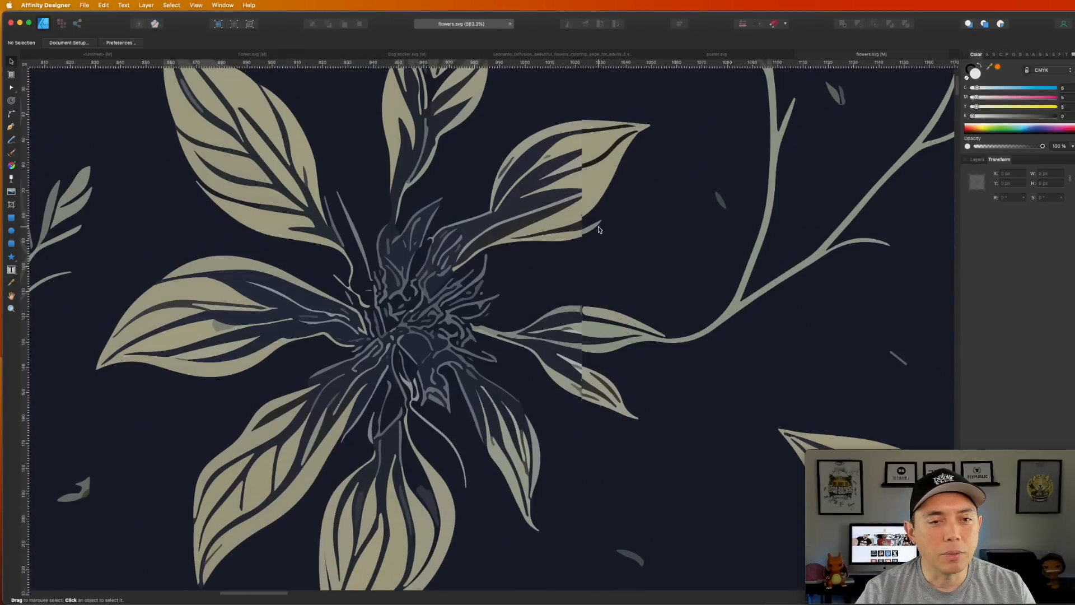
pyautogui.scroll(3, 598, 230)
pyautogui.scroll(1, 586, 176)
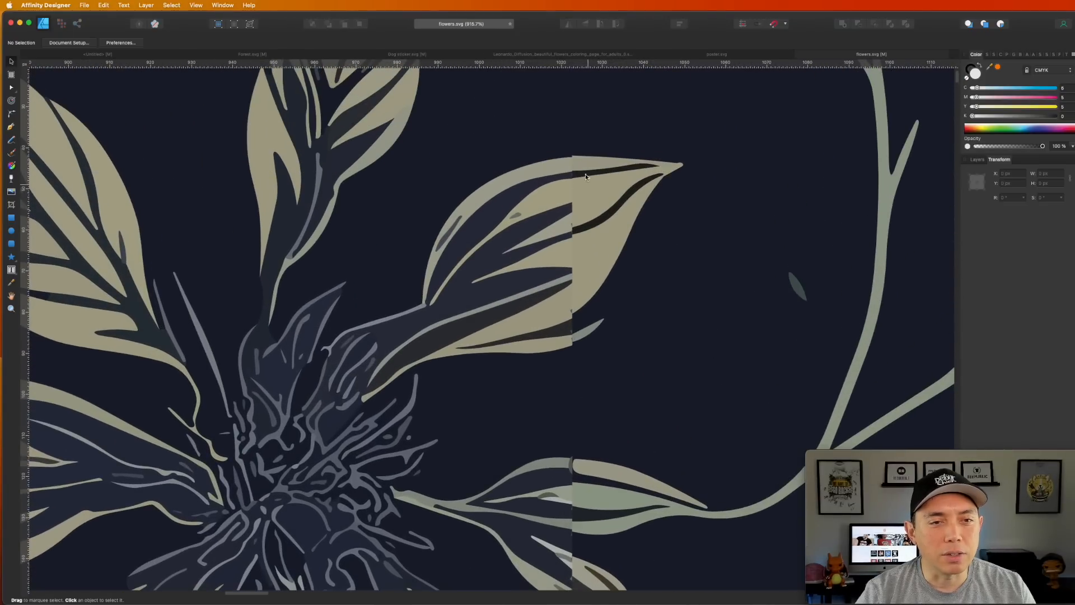
pyautogui.scroll(-10, 568, 367)
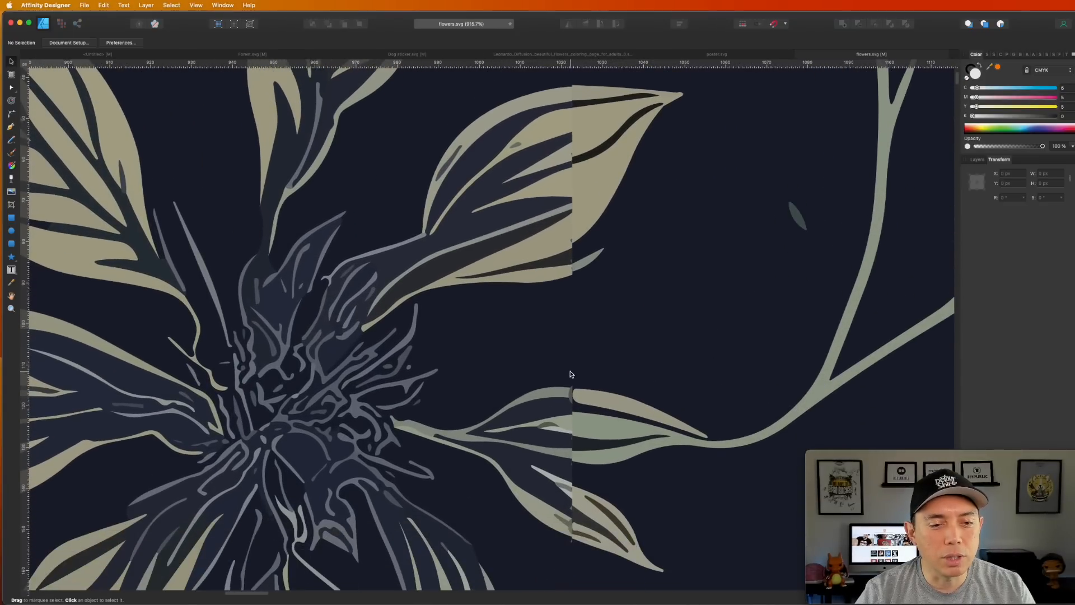
pyautogui.scroll(15, 570, 373)
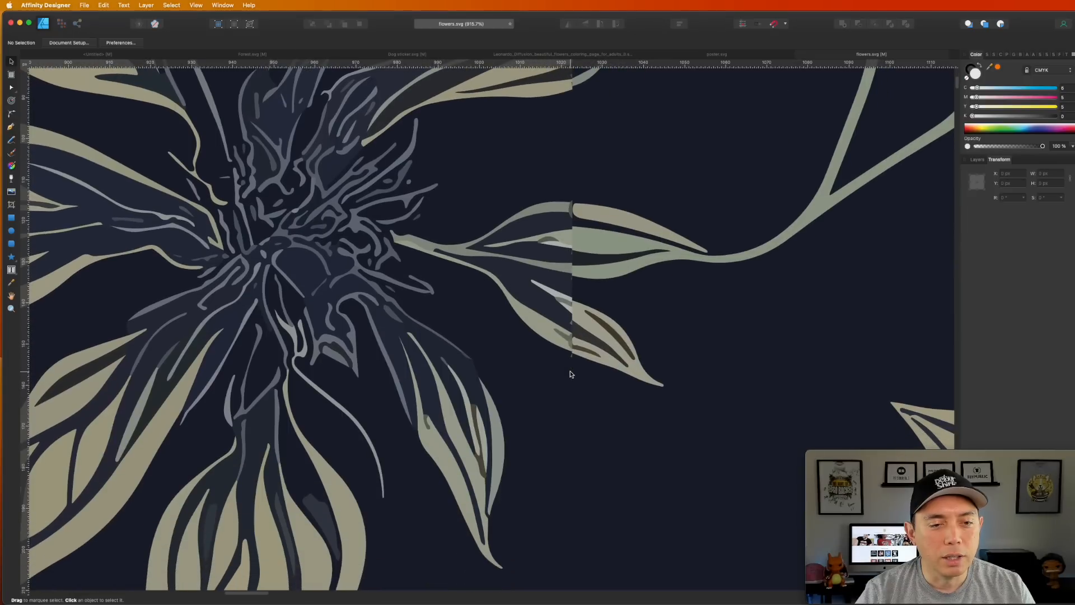
pyautogui.scroll(-20, 576, 391)
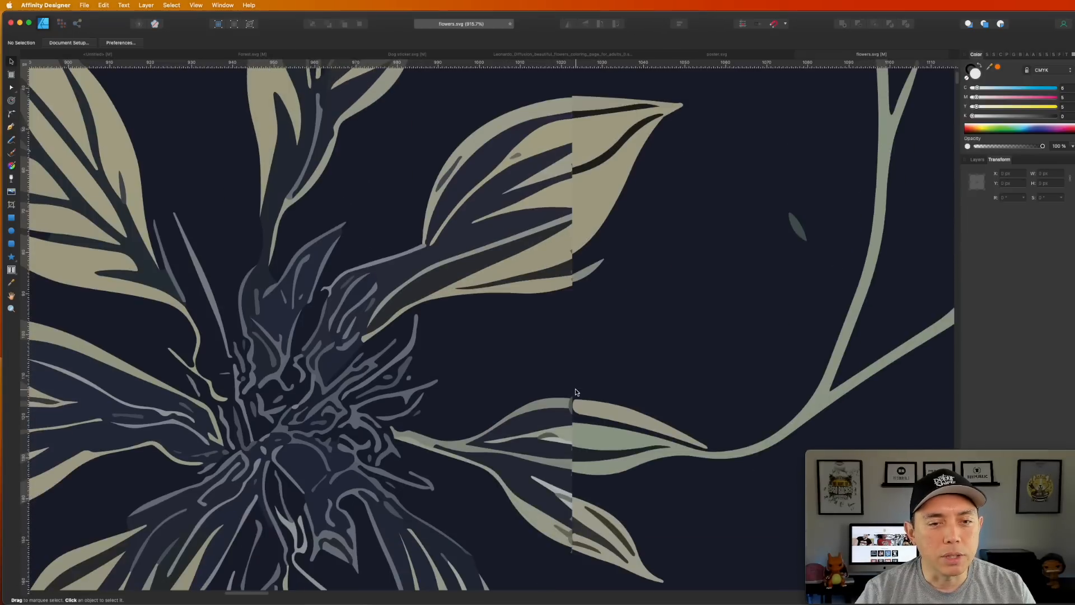
pyautogui.scroll(-5, 576, 392)
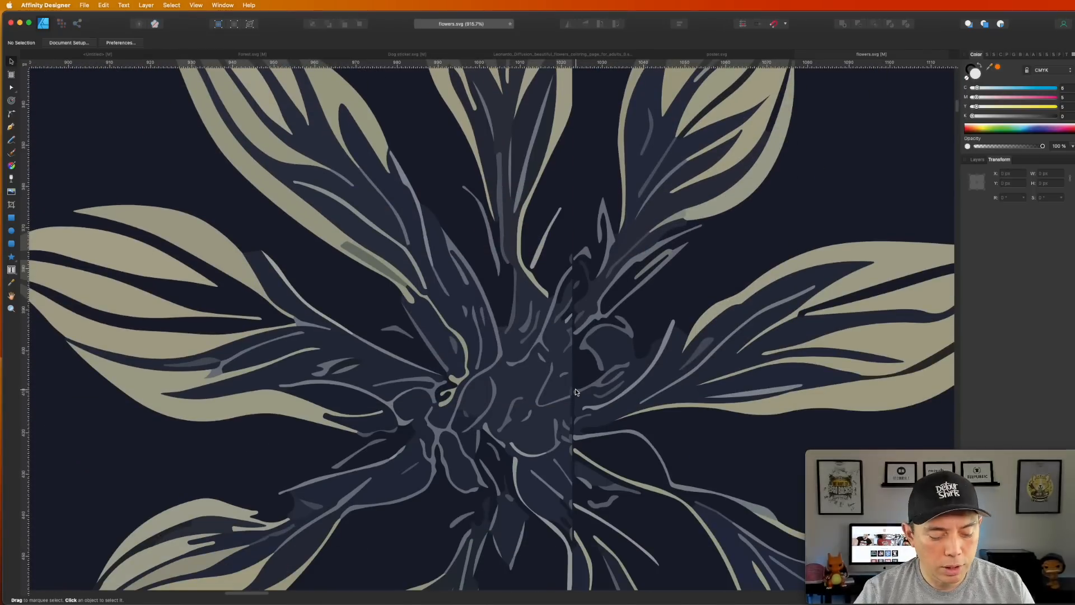
pyautogui.scroll(-6, 575, 391)
pyautogui.scroll(-6, 576, 392)
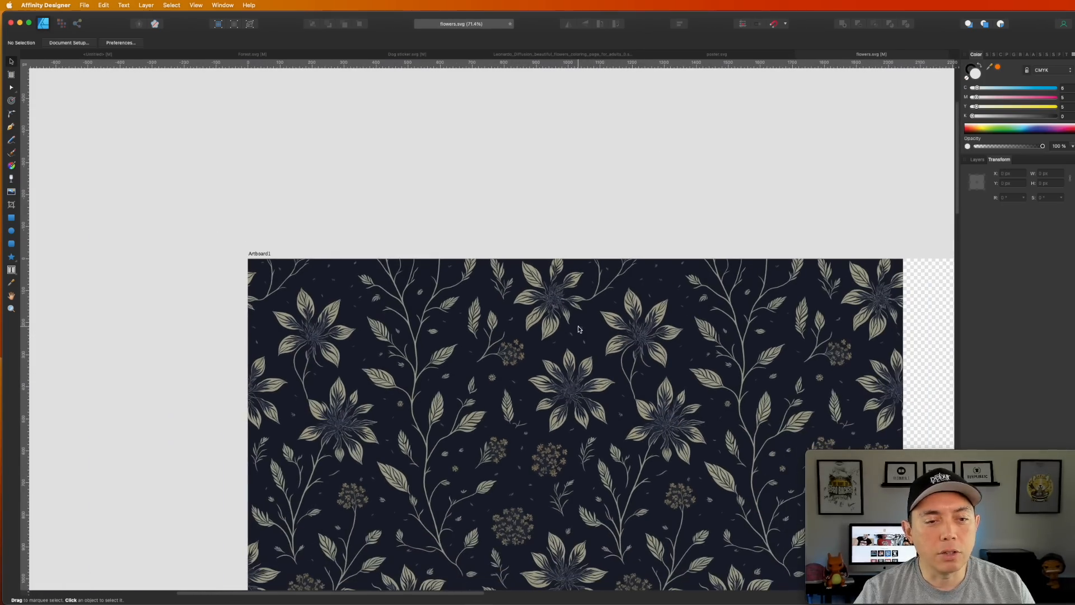
pyautogui.scroll(8, 579, 329)
pyautogui.scroll(8, 571, 358)
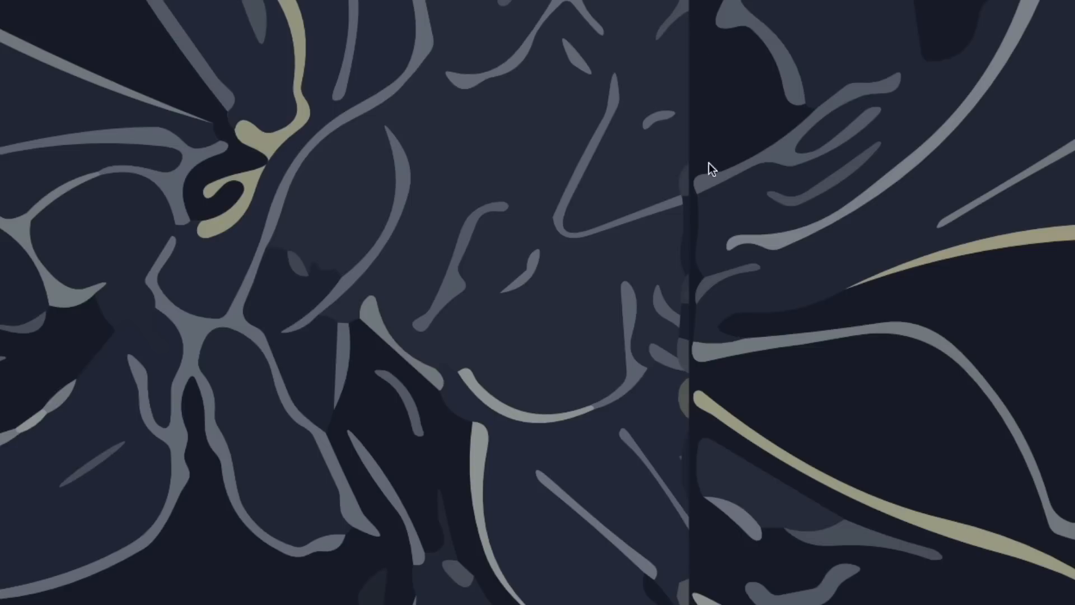
# Try to cover the seam at the flower's centre by moving the dark shape's edge nodes onto the neighbouring tile.
pyautogui.click(704, 224)
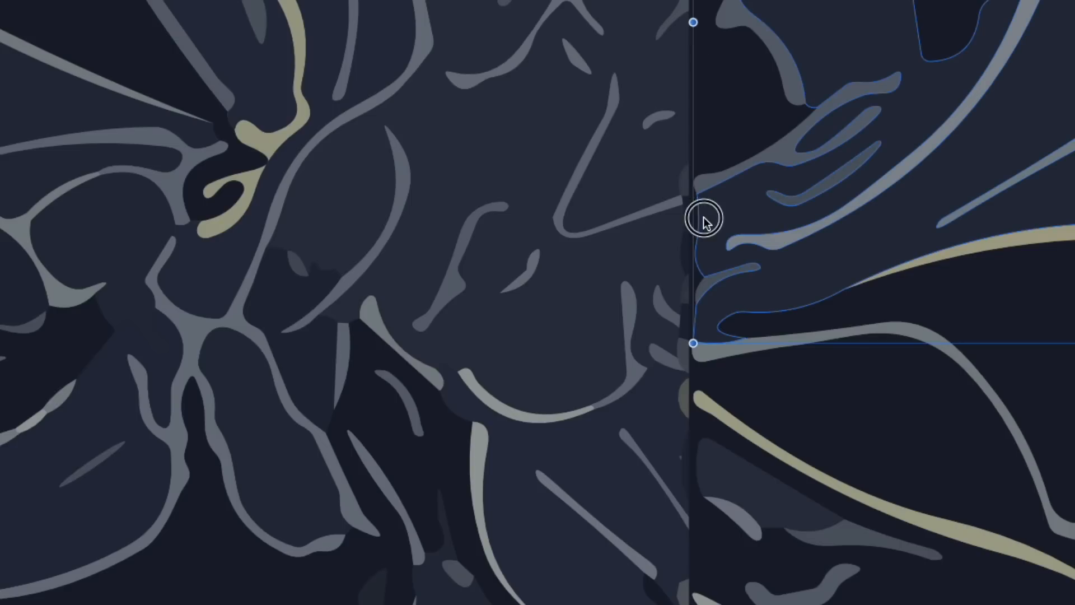
pyautogui.press('a')
pyautogui.moveTo(696, 246); pyautogui.dragTo(684, 248)
pyautogui.moveTo(697, 194); pyautogui.dragTo(685, 192)
pyautogui.moveTo(703, 277); pyautogui.dragTo(695, 281)
pyautogui.click(748, 265)
pyautogui.click(742, 412)
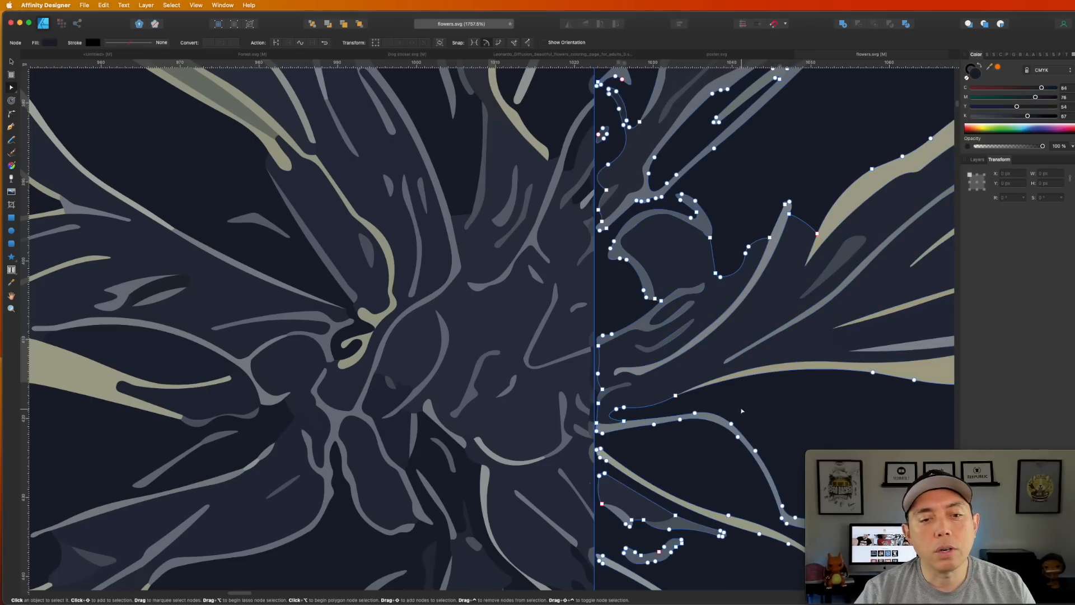
# Remove the duplicated floral tile, leaving only the original pattern group on the artboard.
pyautogui.scroll(-15, 739, 411)
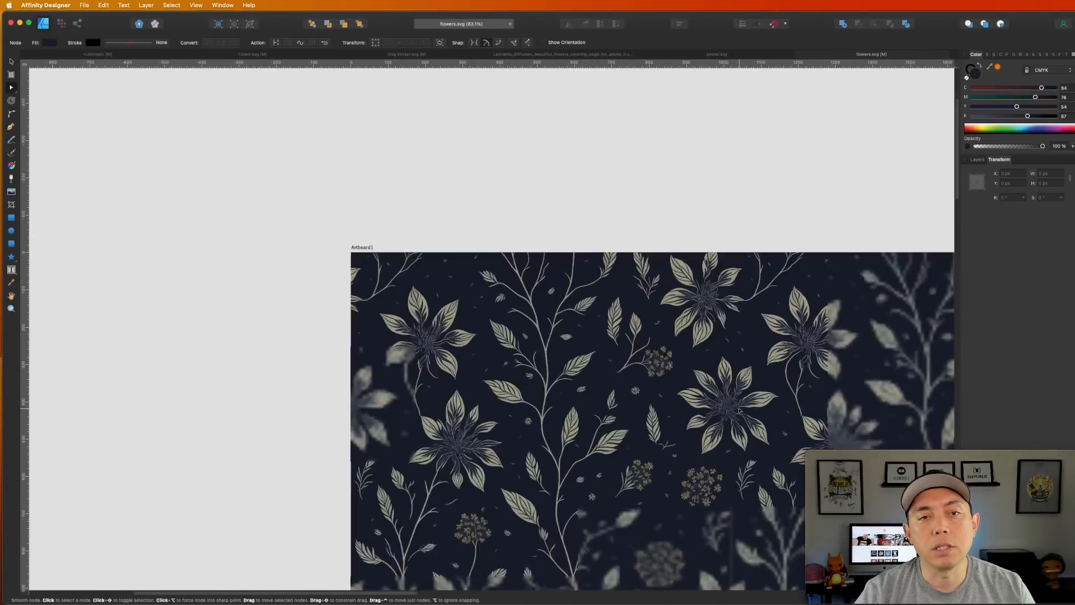
pyautogui.click(13, 63)
pyautogui.click(554, 122)
pyautogui.moveTo(720, 166); pyautogui.dragTo(467, 20)
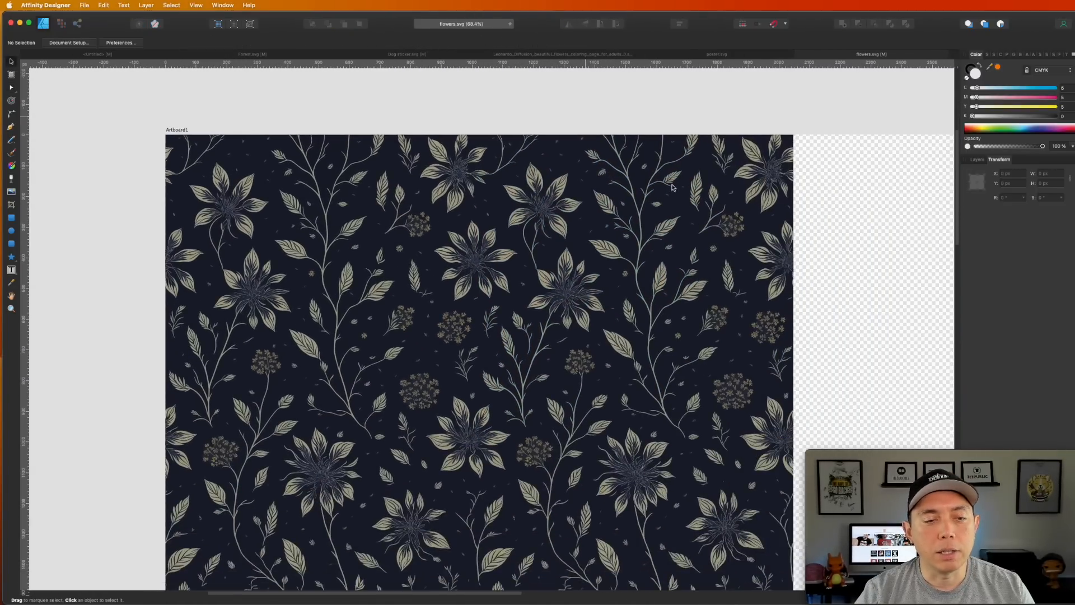
pyautogui.scroll(-2, 713, 278)
pyautogui.moveTo(808, 137); pyautogui.dragTo(549, 548)
pyautogui.press('super+z')
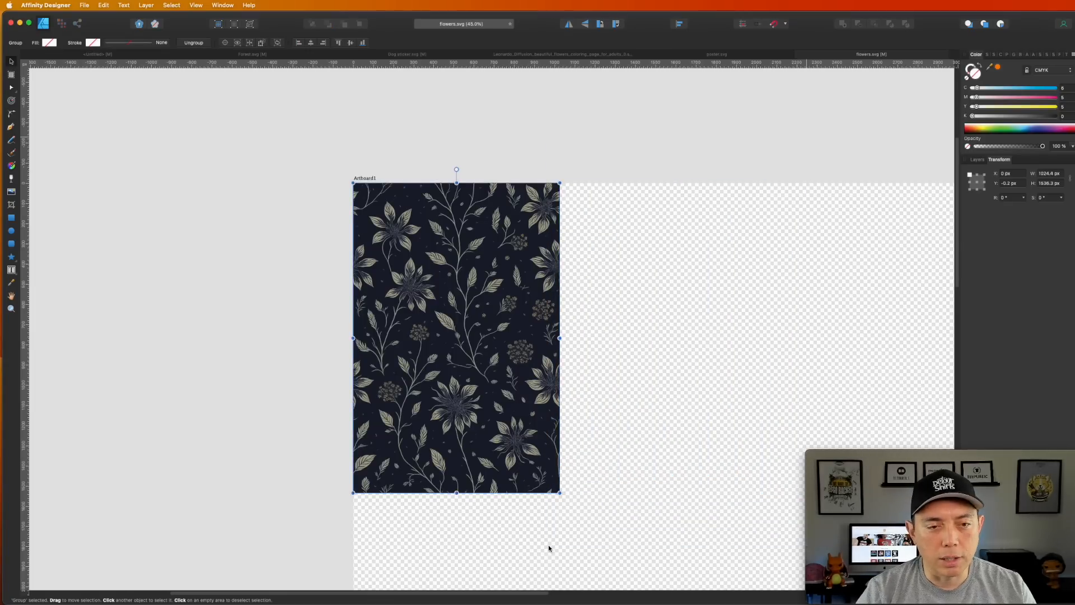
# Scale the floral pattern group proportionally from the artboard's upper-left corner until it fills the artboard's full height.
pyautogui.scroll(-3, 655, 403)
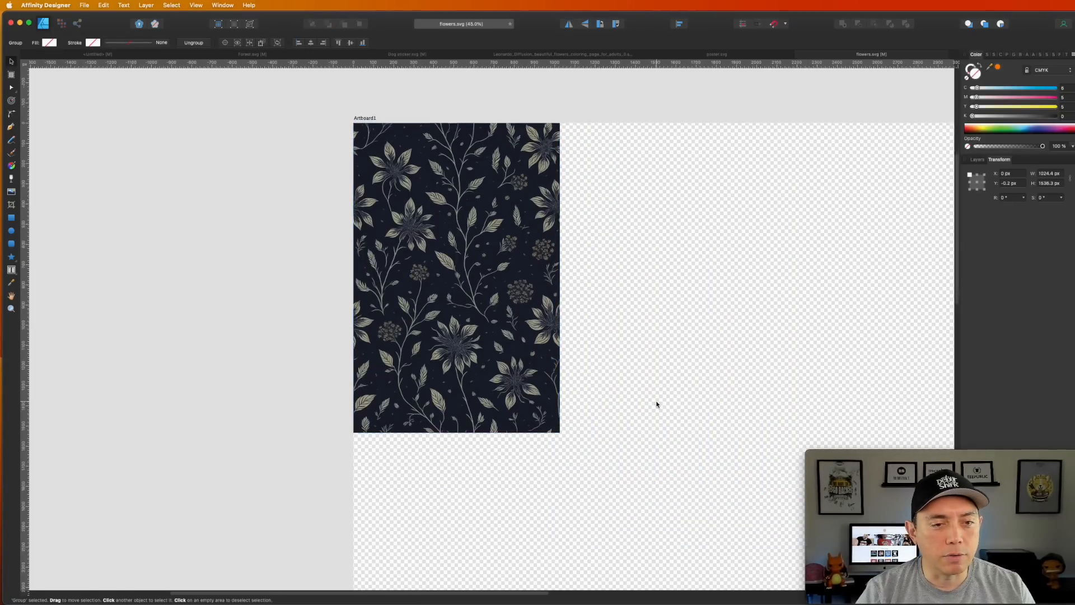
pyautogui.scroll(-4, 656, 403)
pyautogui.click(670, 211)
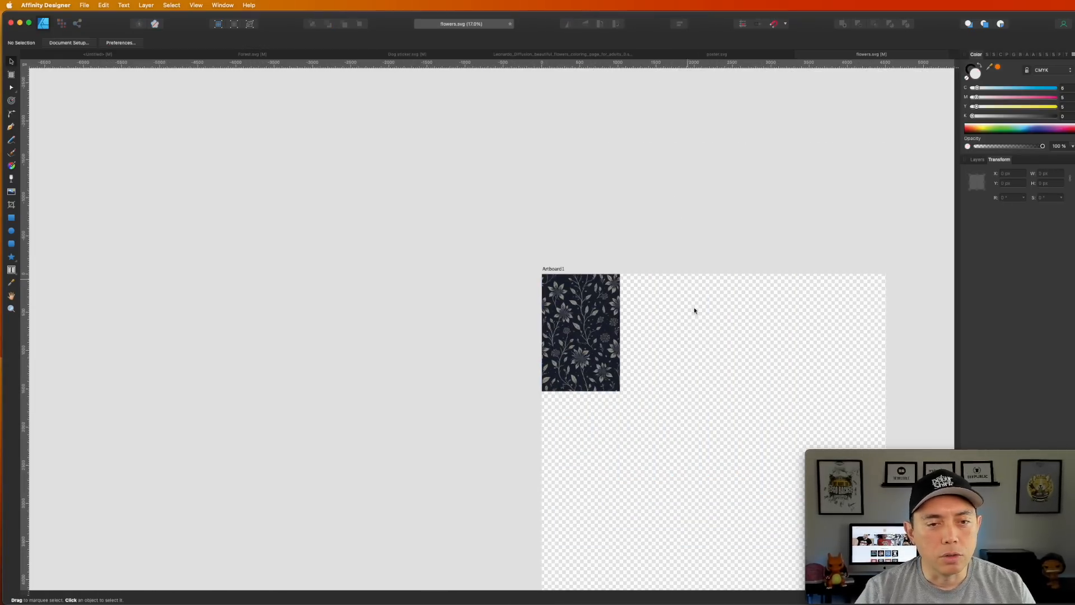
pyautogui.scroll(-5, 688, 281)
pyautogui.hscroll(5, 689, 280)
pyautogui.moveTo(348, 90); pyautogui.dragTo(473, 259)
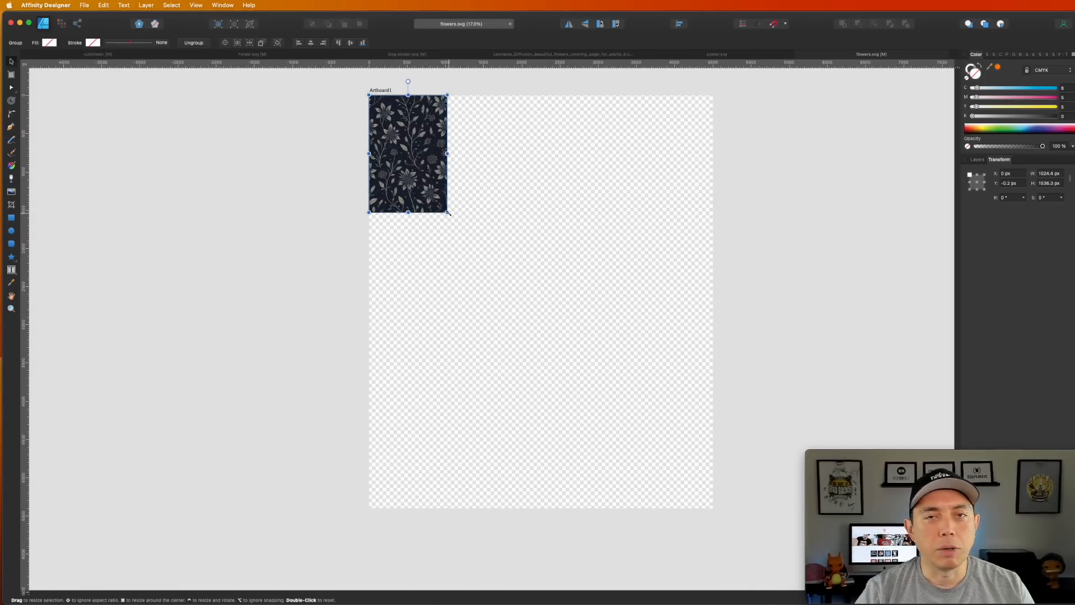
pyautogui.moveTo(449, 213); pyautogui.dragTo(658, 502)
pyautogui.click(768, 252)
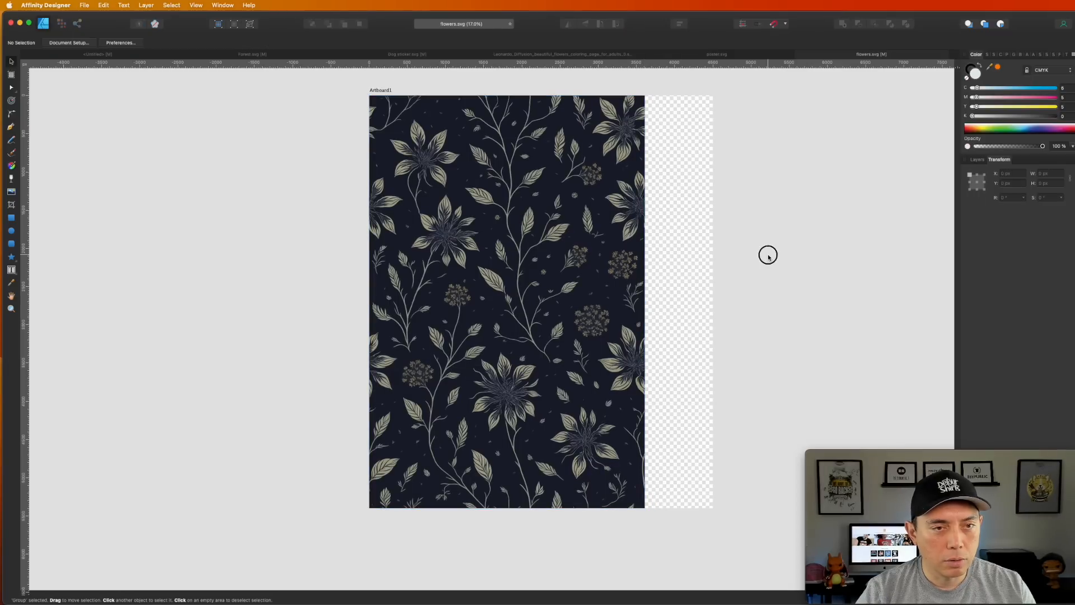
# Narrow the flowers artboard from its right edge to match the pattern's width, removing the empty transparent strip.
pyautogui.click(378, 91)
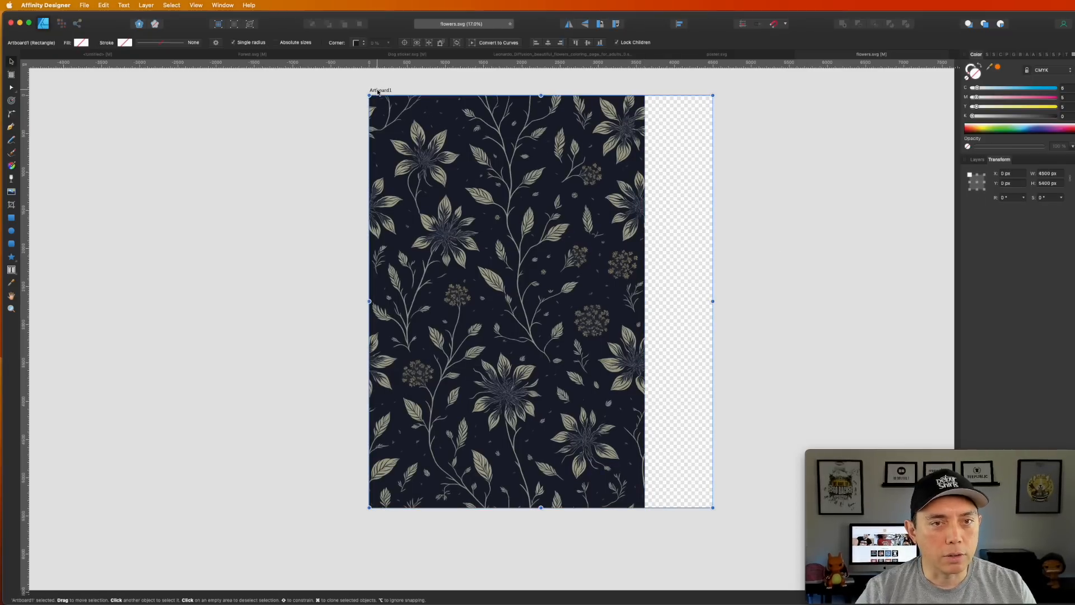
pyautogui.moveTo(713, 301); pyautogui.dragTo(644, 297)
pyautogui.click(689, 257)
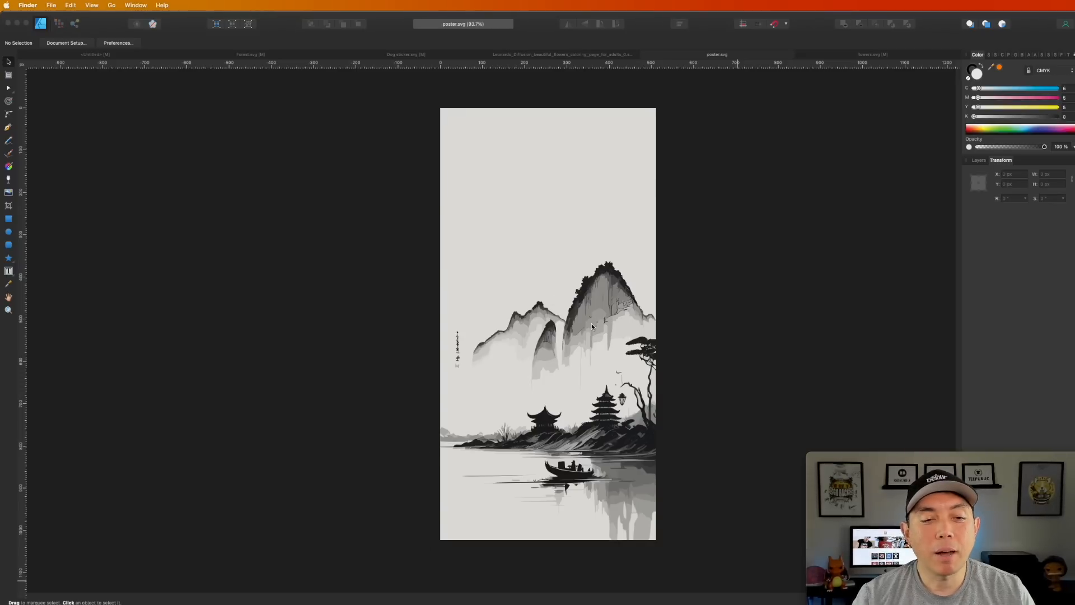
# Examine the vector detail of the mountains in poster.svg.
pyautogui.scroll(10, 591, 326)
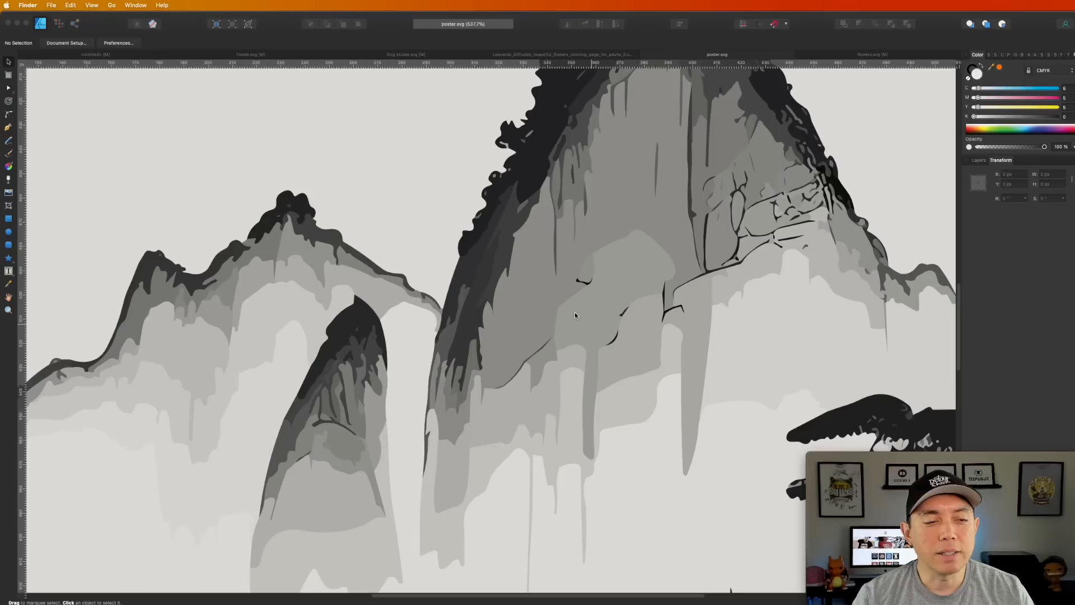
pyautogui.scroll(-2, 648, 330)
pyautogui.scroll(-4, 648, 331)
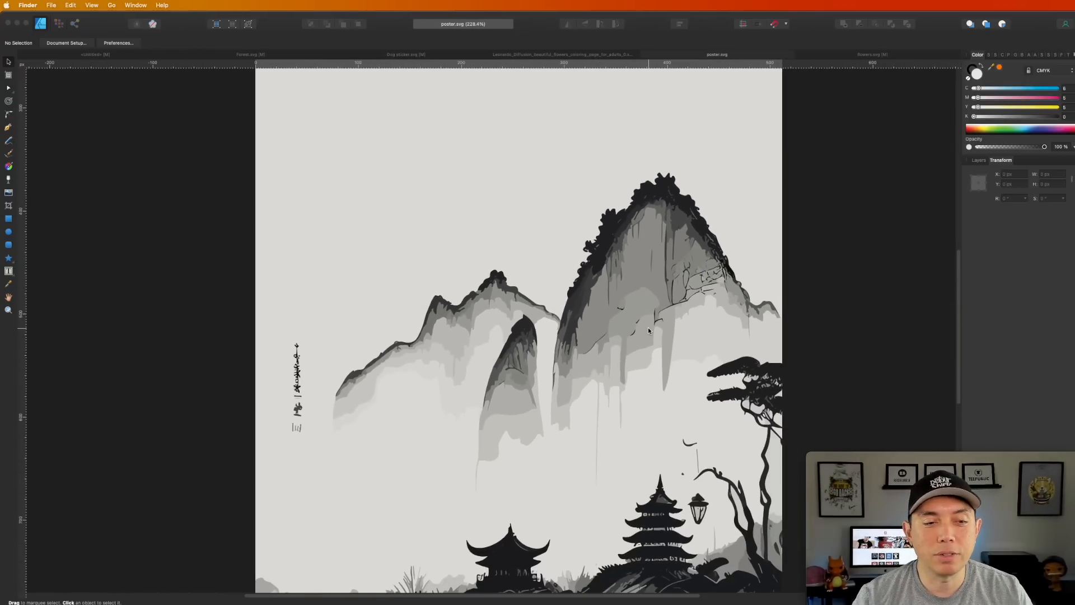
# Compare the poster's full composition with the close-up detail of its mountains, trees and pagodas.
pyautogui.scroll(-3, 648, 330)
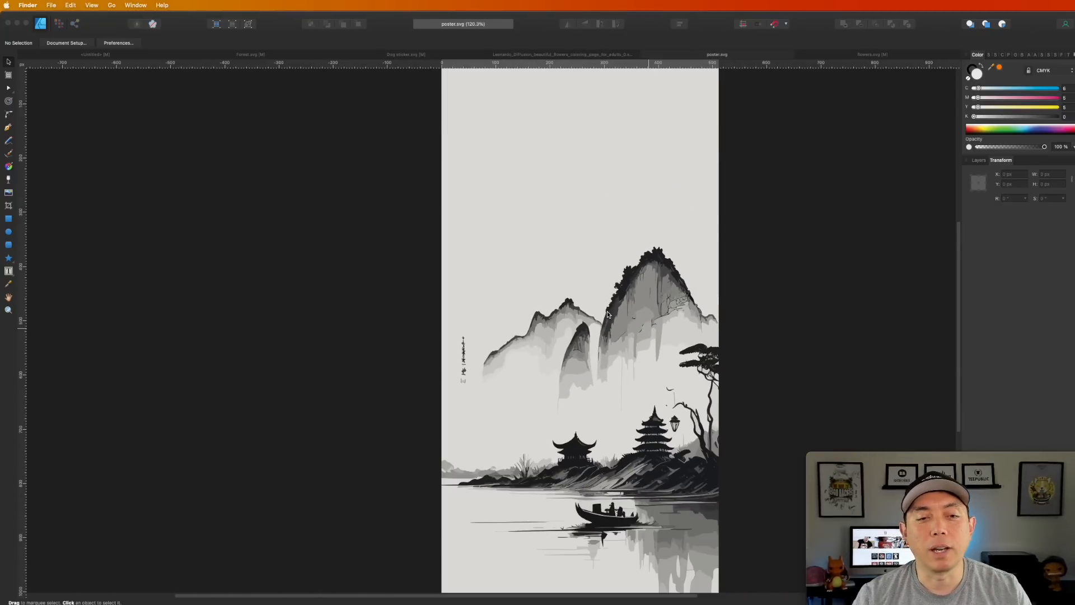
pyautogui.scroll(-2, 657, 322)
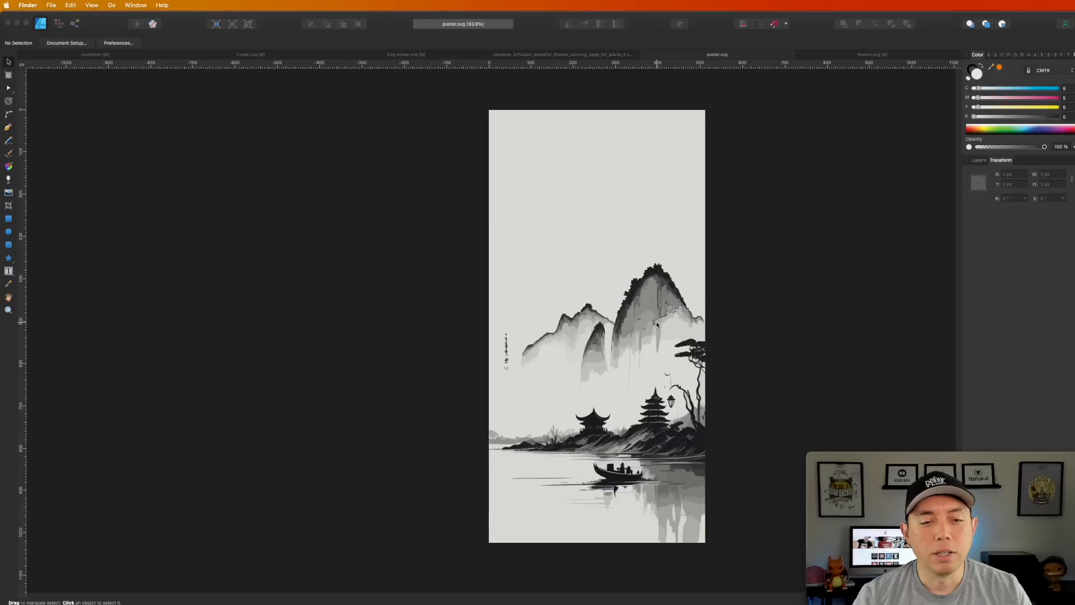
pyautogui.scroll(5, 656, 325)
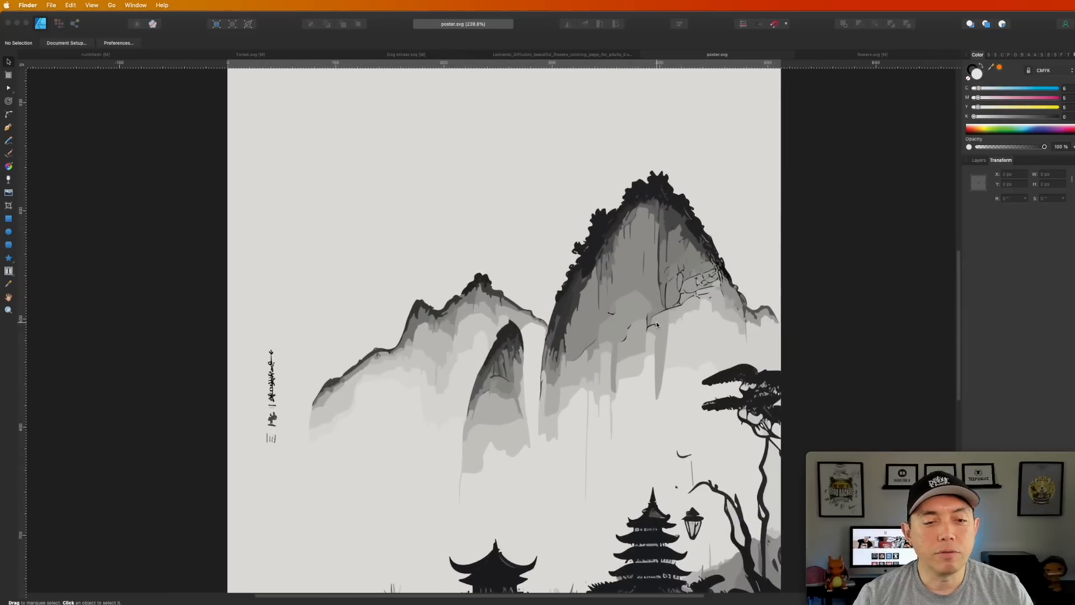
pyautogui.scroll(-3, 656, 322)
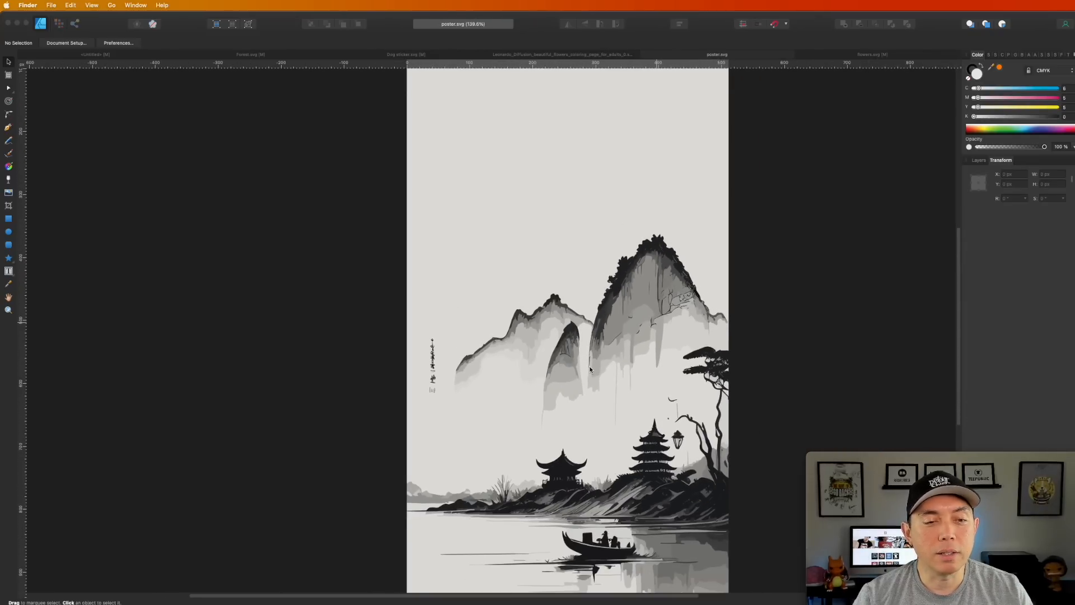
pyautogui.scroll(4, 603, 364)
pyautogui.scroll(-4, 590, 369)
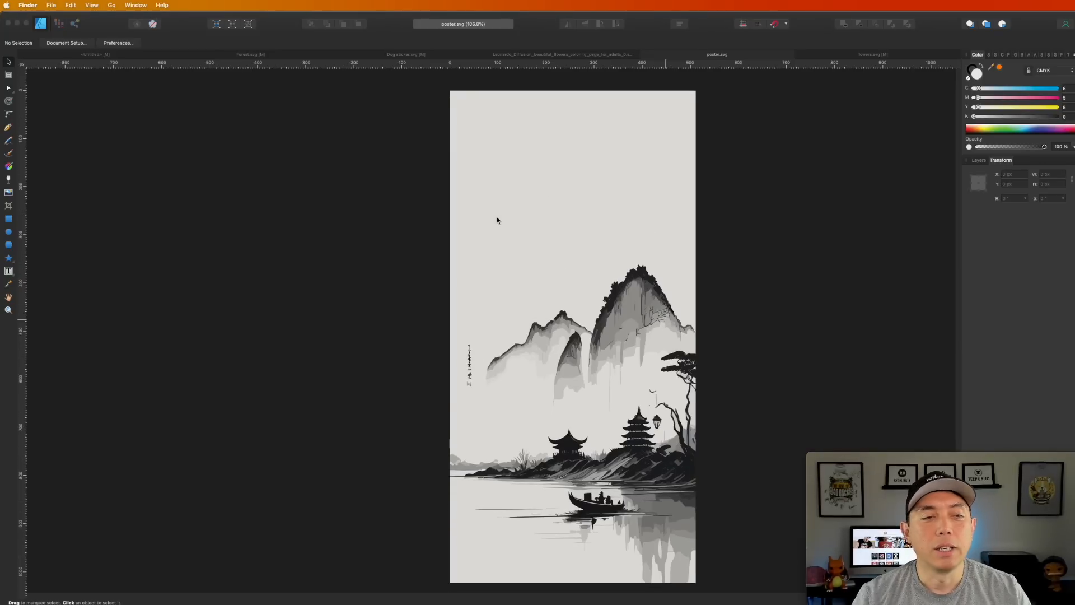
# Add an artboard around the poster artwork and set its size to 2900 px wide by 4060 px high.
pyautogui.click(7, 77)
pyautogui.click(147, 44)
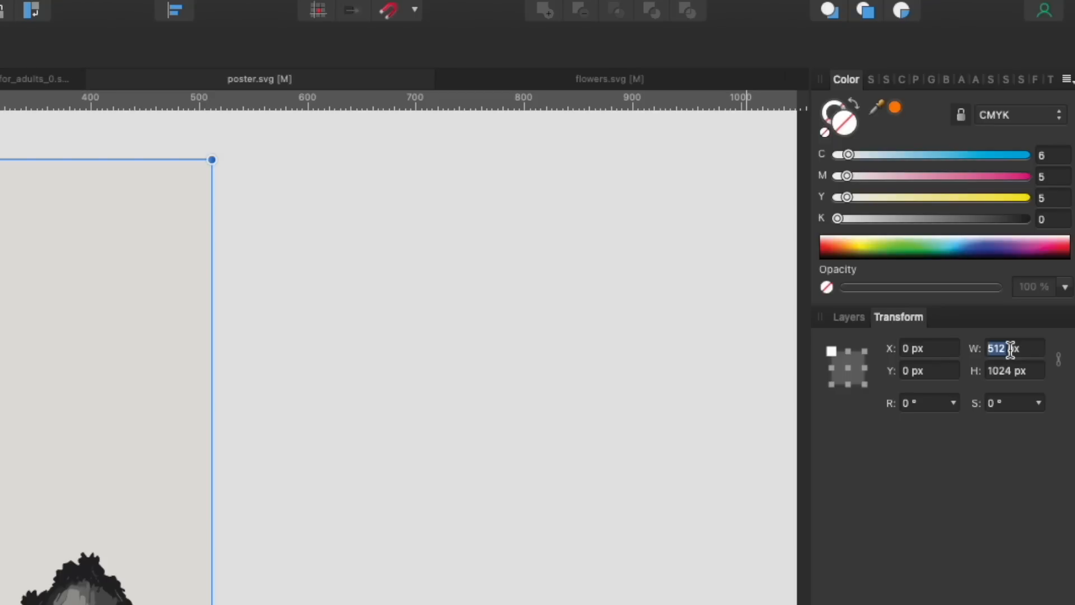
pyautogui.write('2900')
pyautogui.press('Tab')
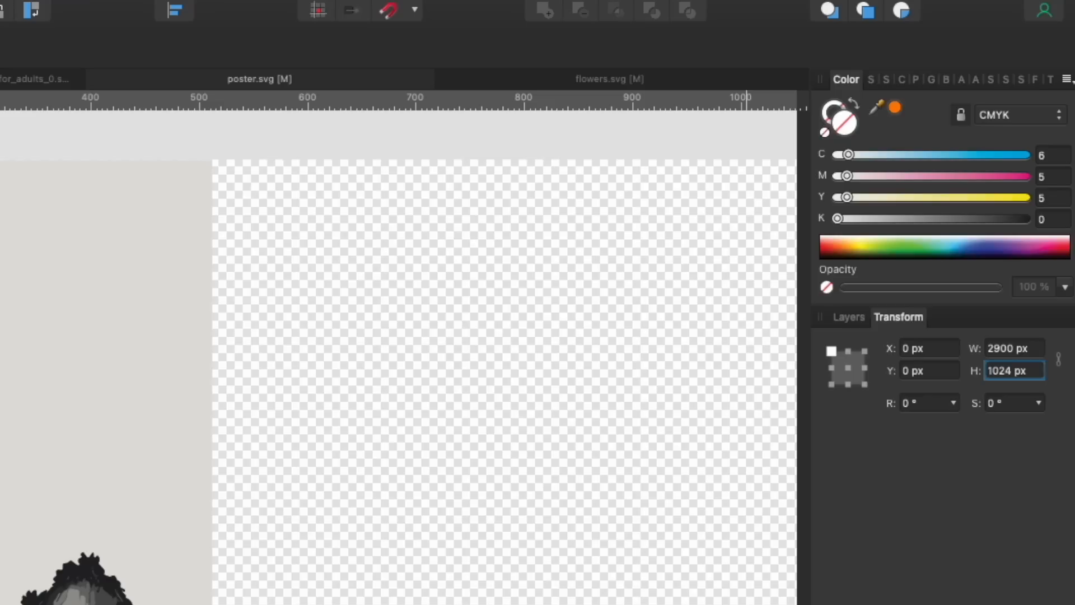
pyautogui.write('4060')
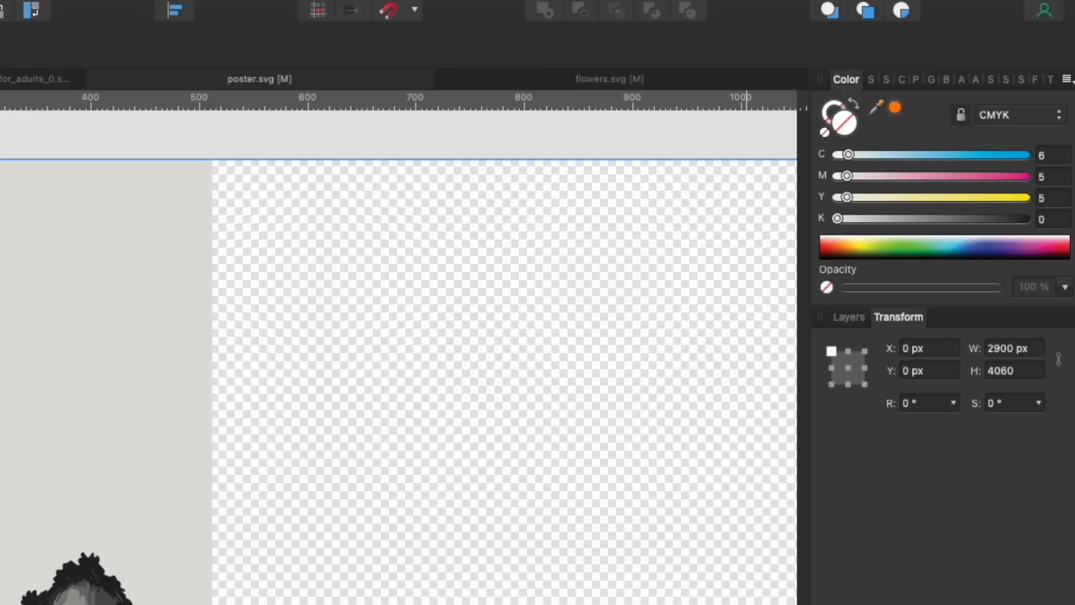
pyautogui.press('Return')
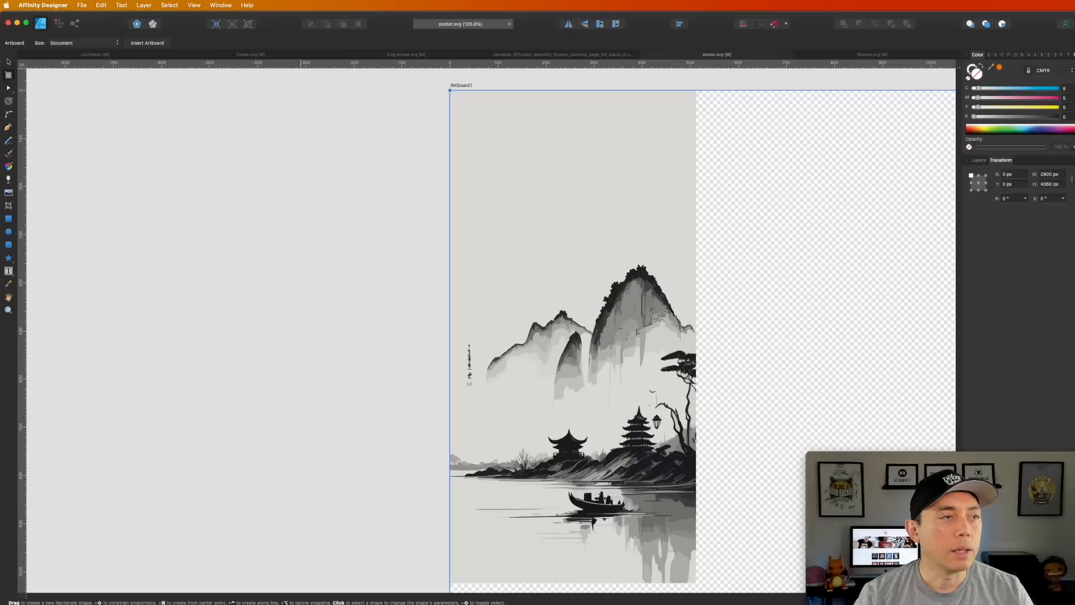
# Select all of the poster artwork and scale it up to about 2891 px wide to span the artboard's width.
pyautogui.click(424, 184)
pyautogui.scroll(-10, 428, 221)
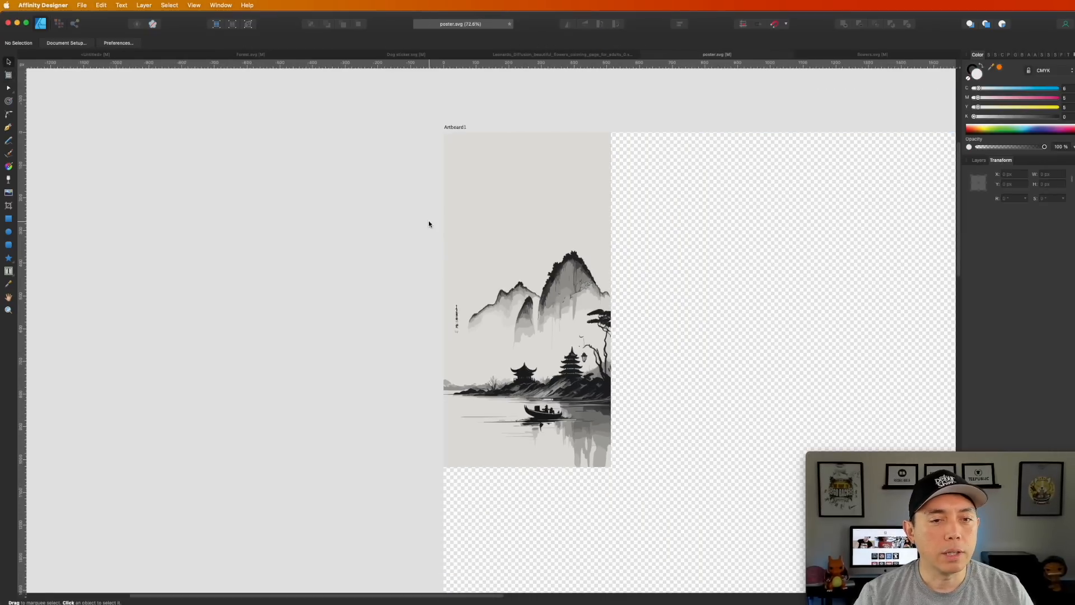
pyautogui.moveTo(413, 178); pyautogui.dragTo(486, 313)
pyautogui.moveTo(468, 273)
pyautogui.mouseDown()
pyautogui.moveTo(623, 463)
pyautogui.moveTo(643, 497)
pyautogui.moveTo(631, 516)
pyautogui.mouseUp()
pyautogui.moveTo(535, 257)
pyautogui.mouseDown()
pyautogui.moveTo(543, 233)
pyautogui.moveTo(540, 260)
pyautogui.mouseUp()
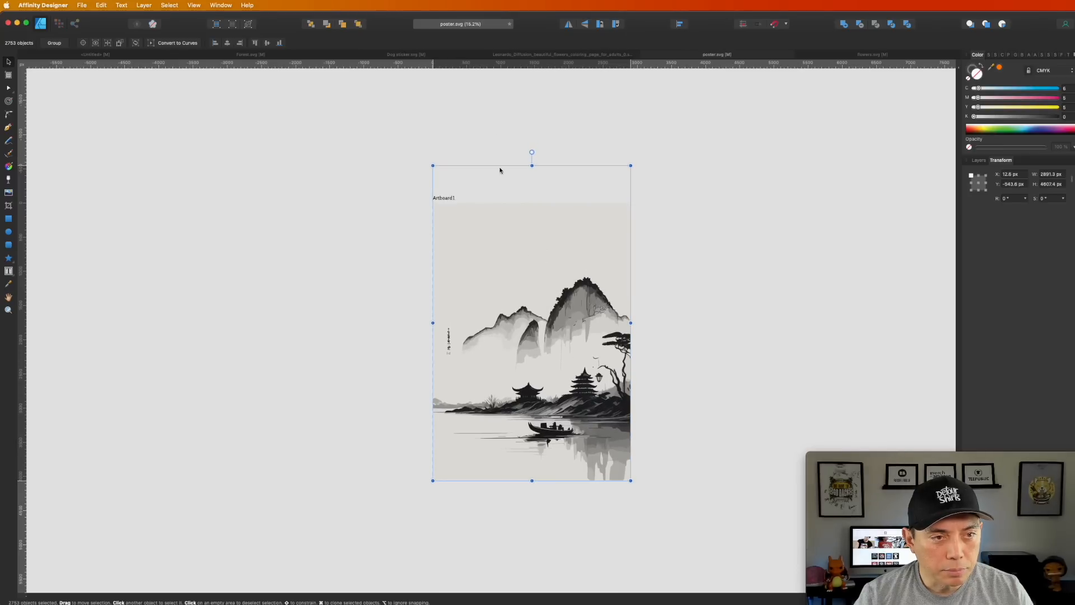
# Enlarge the poster artwork past the artboard's edges to about 3854 by 6341 px and position the scenery to fill it.
pyautogui.moveTo(432, 166); pyautogui.dragTo(425, 153)
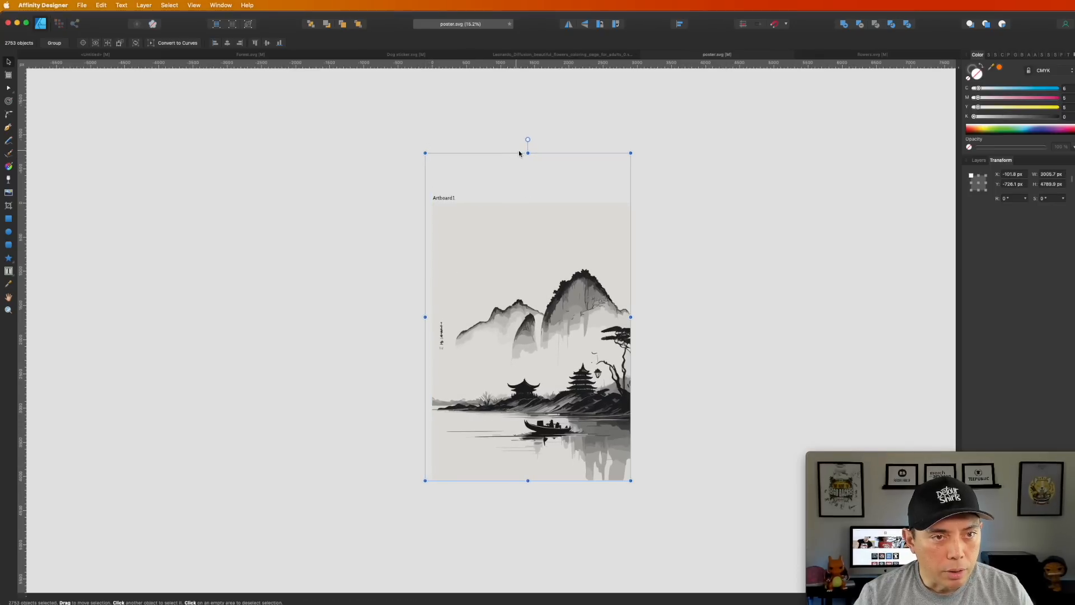
pyautogui.moveTo(528, 150); pyautogui.dragTo(534, 113)
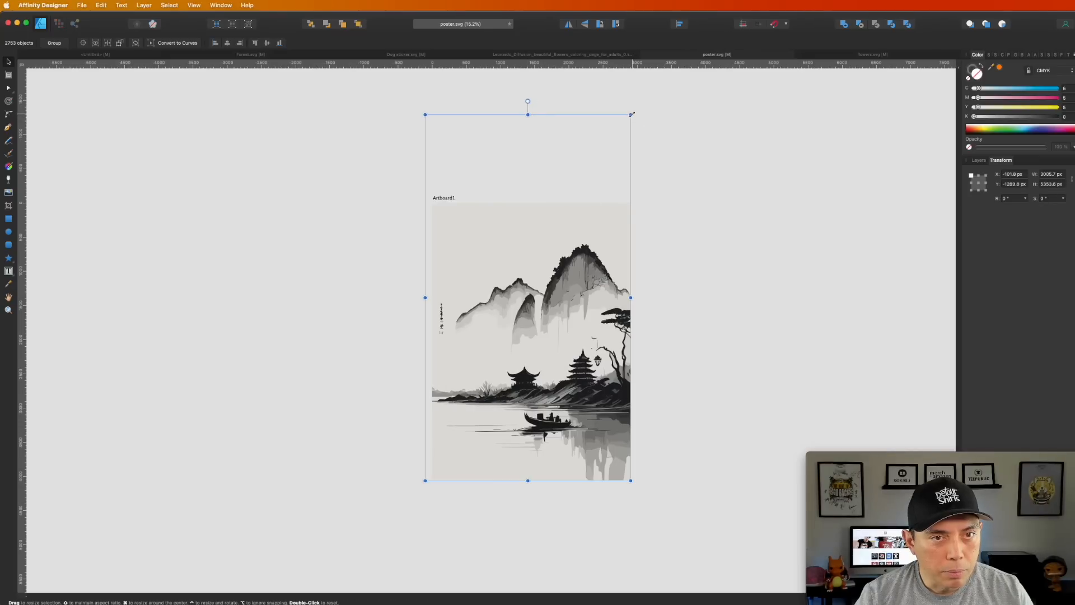
pyautogui.moveTo(631, 114); pyautogui.dragTo(633, 113)
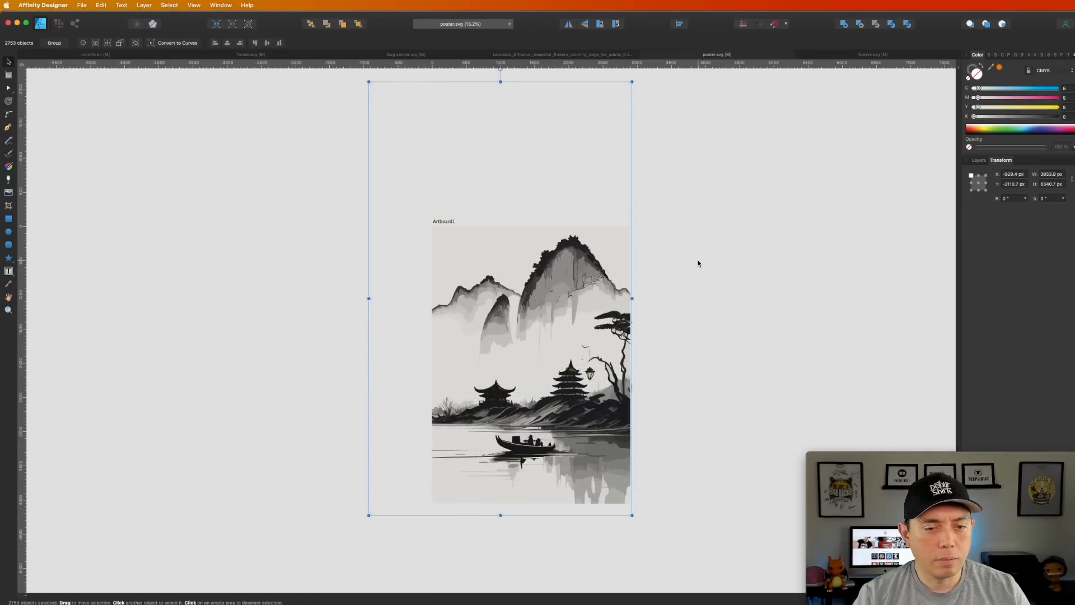
pyautogui.click(699, 263)
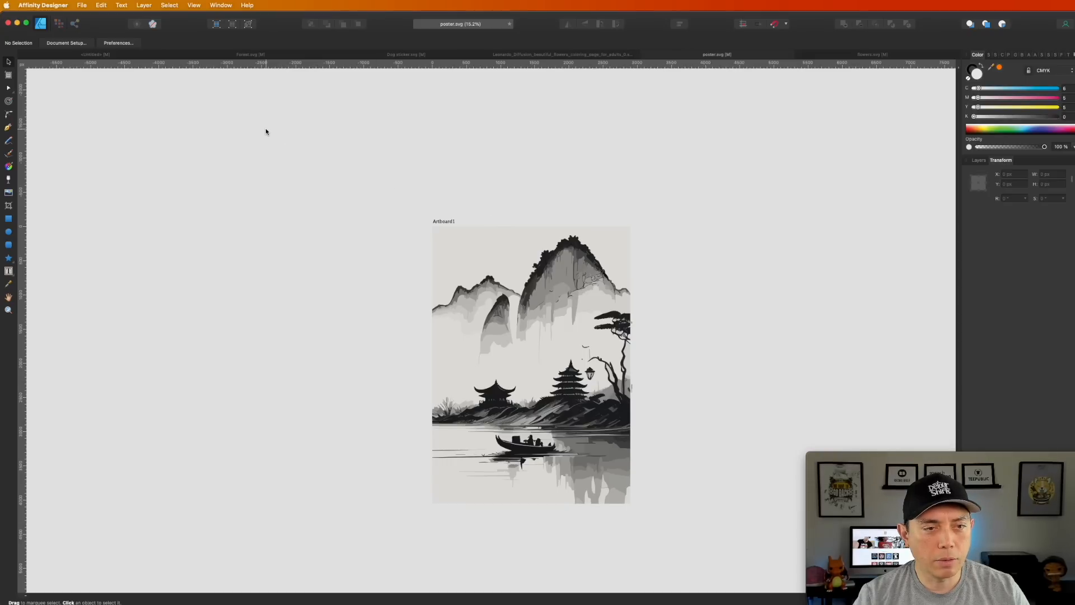
pyautogui.scroll(3, 443, 339)
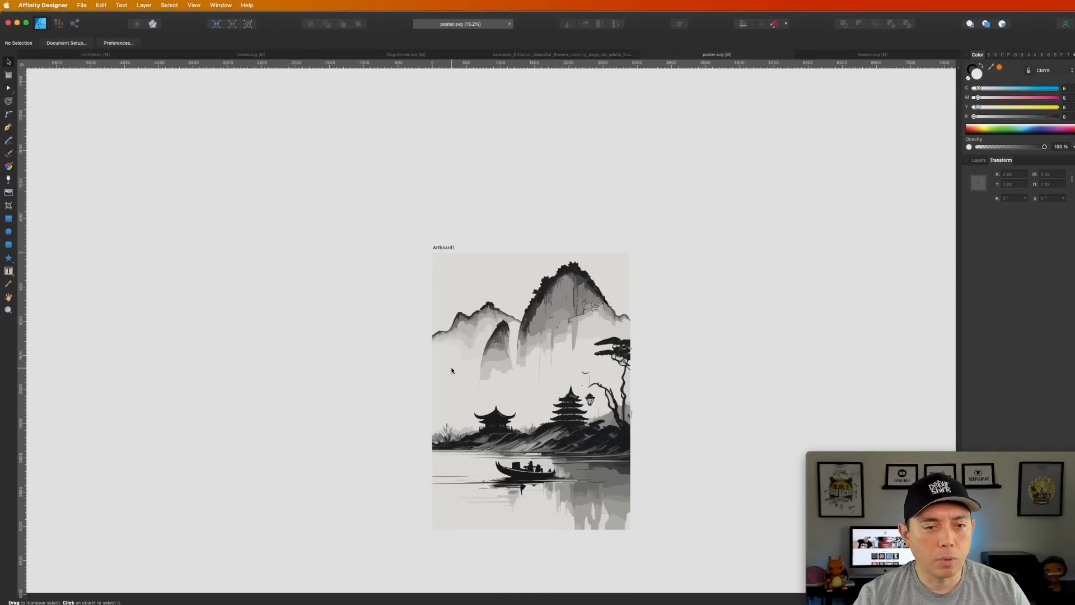
pyautogui.scroll(5, 560, 451)
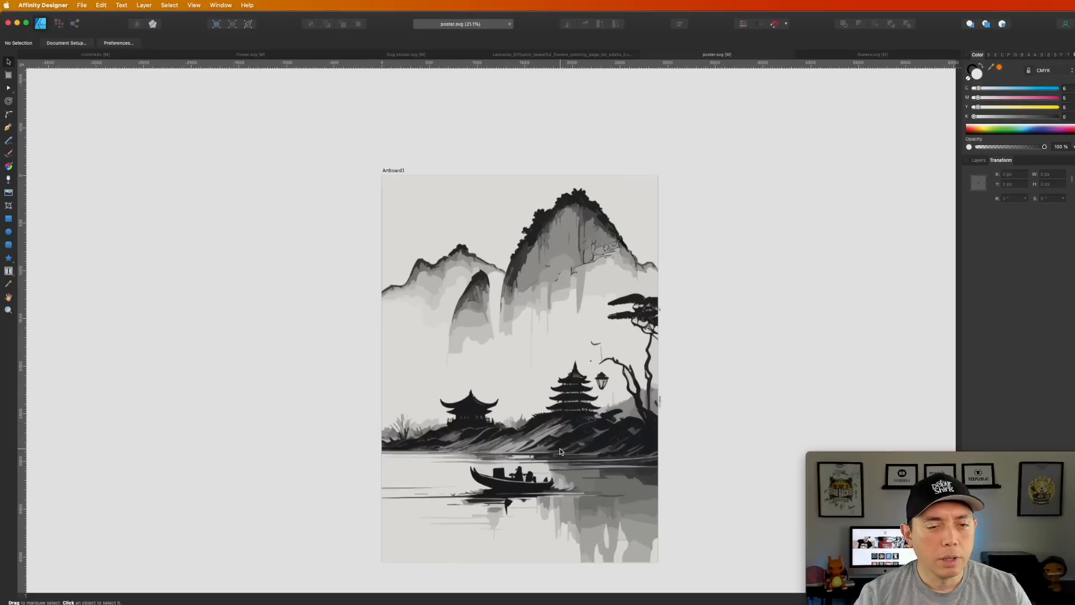
pyautogui.scroll(-2, 559, 450)
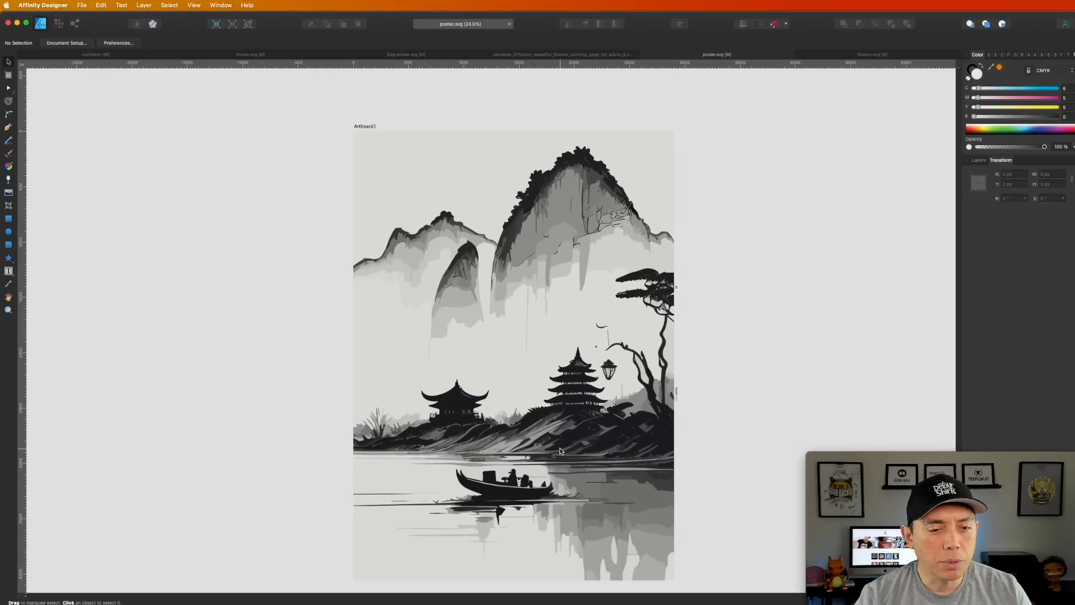
pyautogui.scroll(-1, 560, 450)
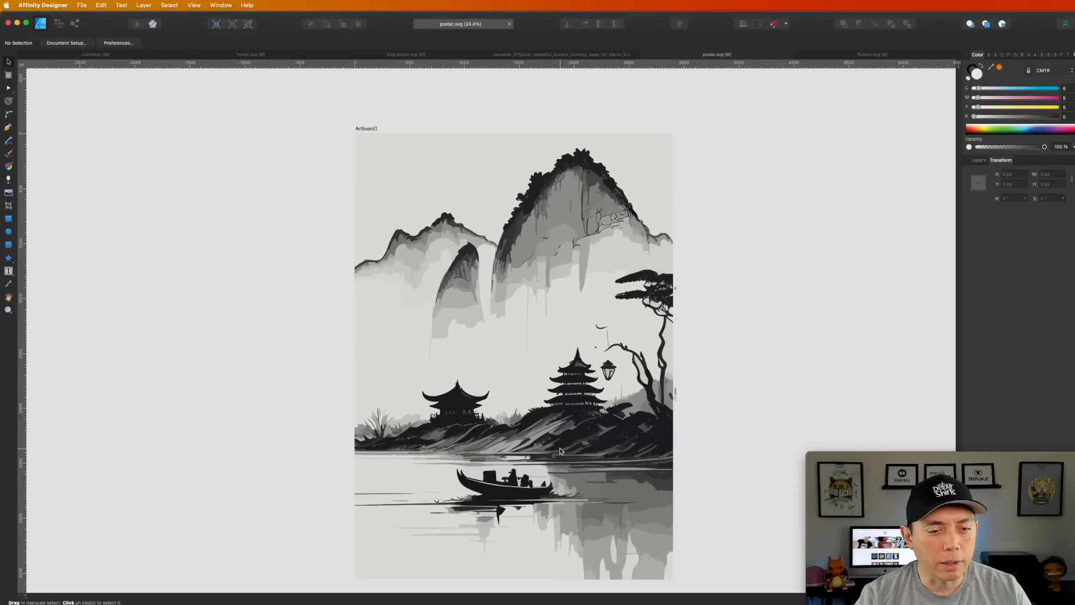
pyautogui.scroll(-1, 560, 450)
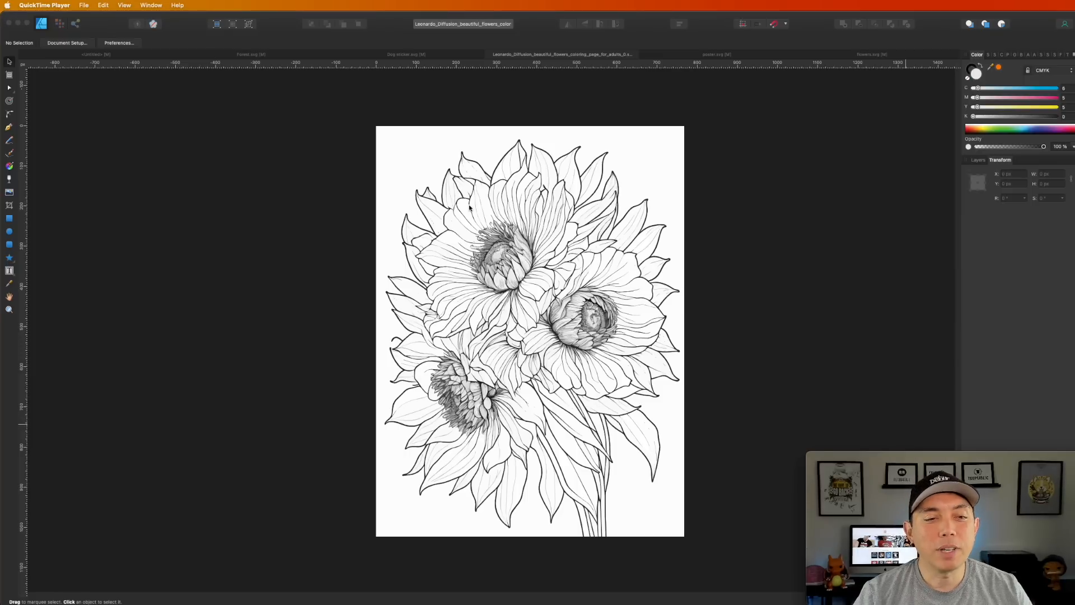
# In the flower coloring page, recolor a light grey petal at the upper flower's center pure white with C, M and Y at 0.
pyautogui.click(513, 230)
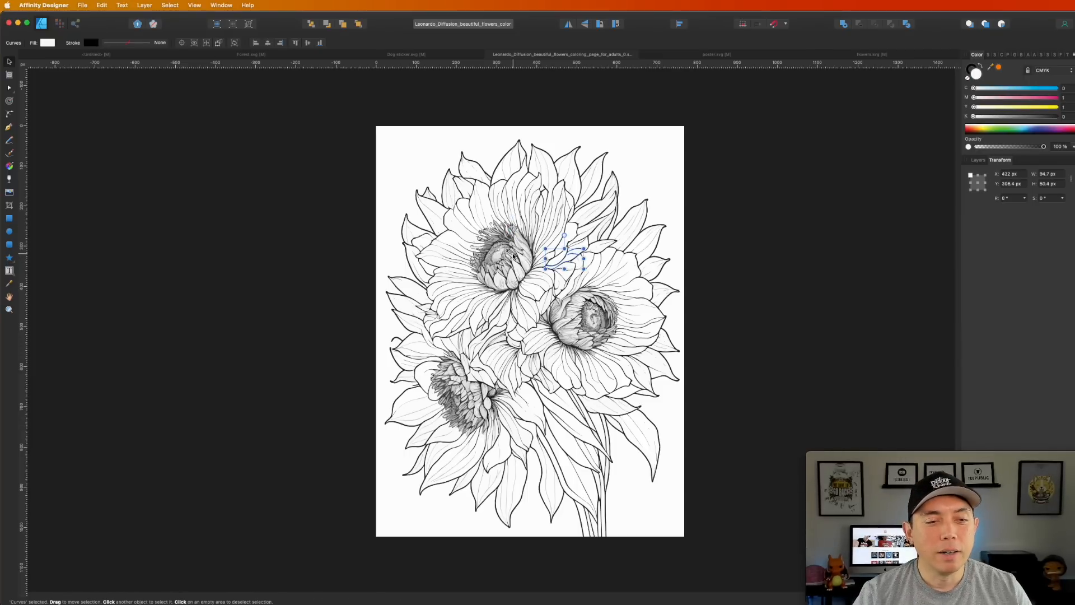
pyautogui.scroll(2, 513, 255)
pyautogui.scroll(5, 514, 255)
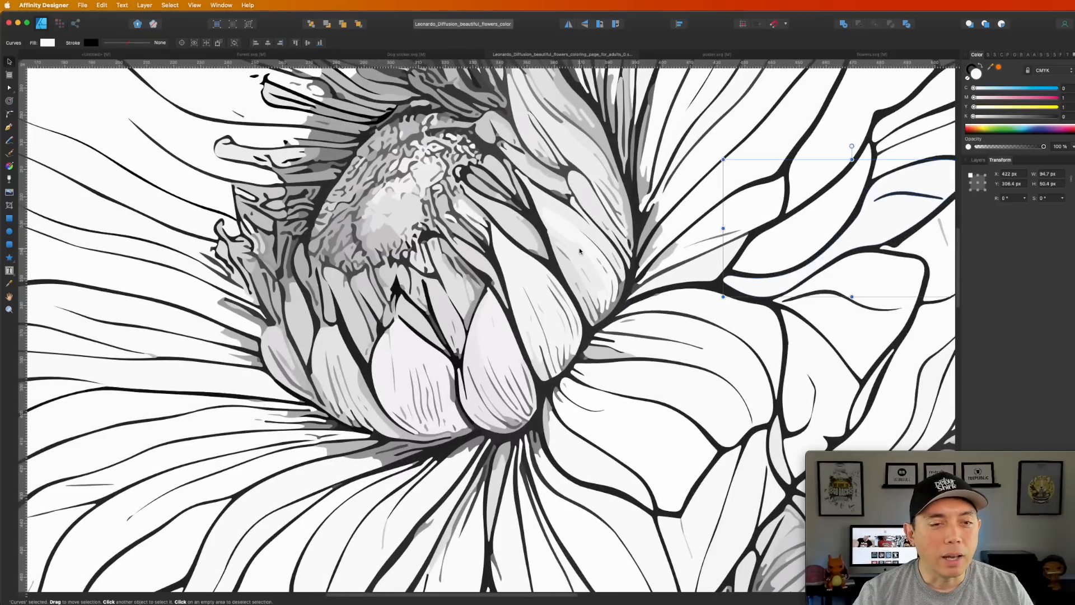
pyautogui.click(578, 225)
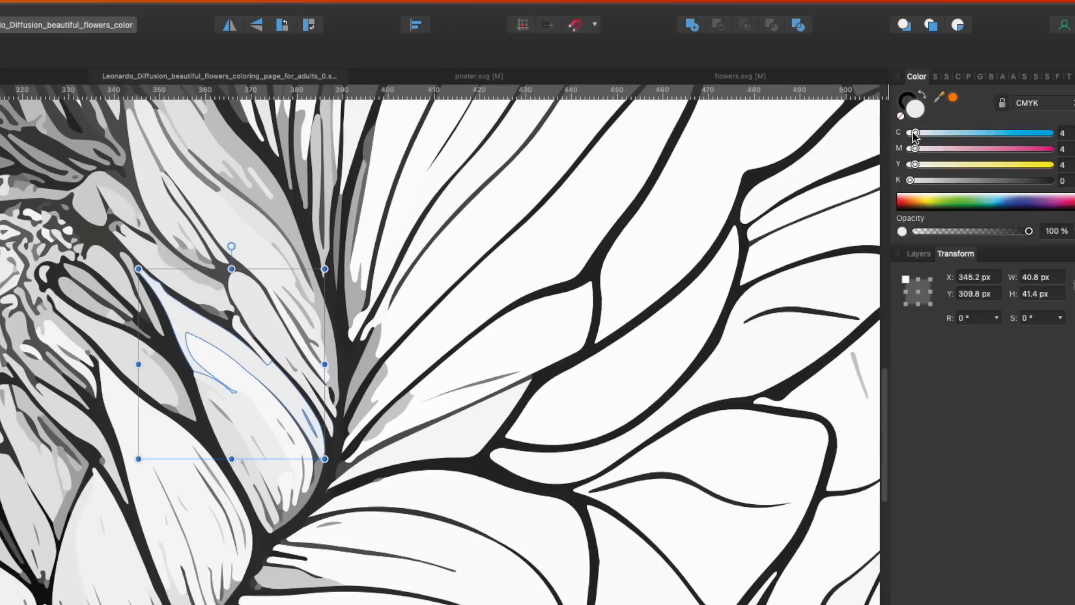
pyautogui.moveTo(976, 88); pyautogui.dragTo(946, 89)
pyautogui.moveTo(914, 148); pyautogui.dragTo(910, 164)
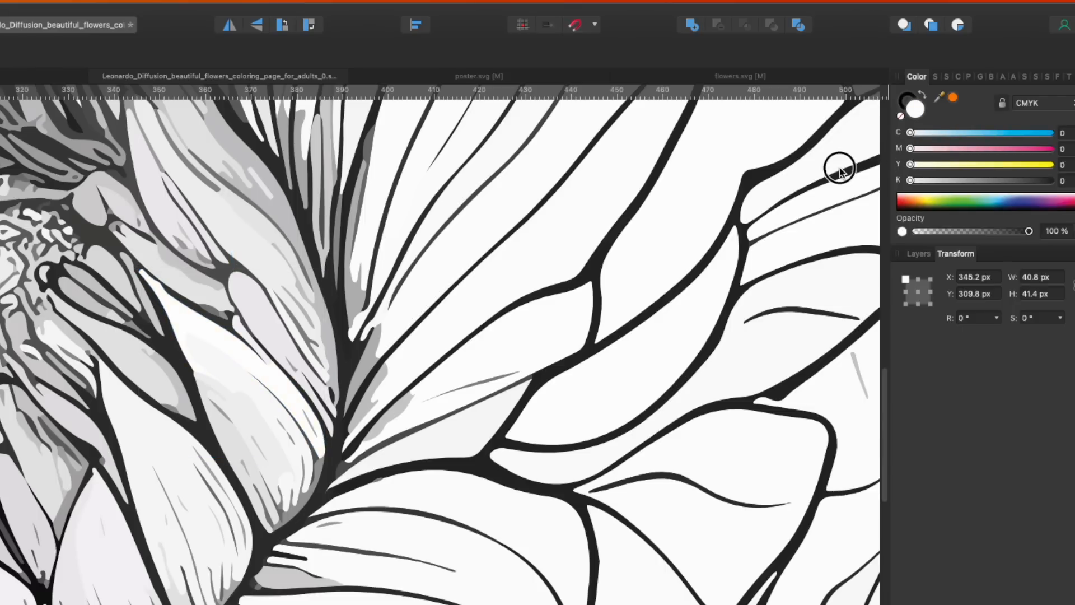
# Select the three neighbouring light grey petals together and make them pure white by setting C, M and Y to 0.
pyautogui.click(248, 399)
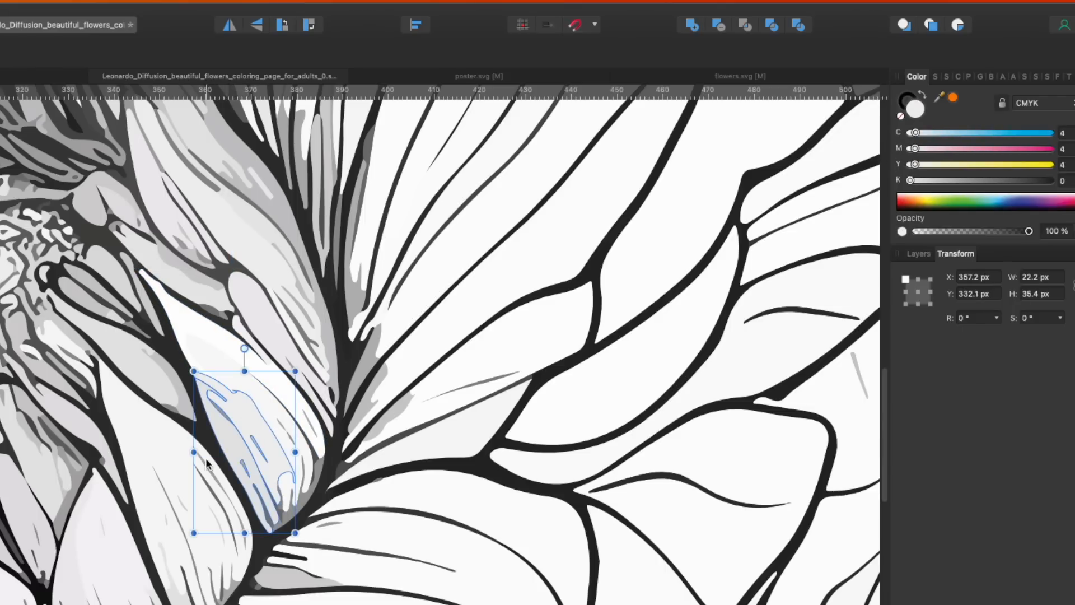
pyautogui.keyDown('shift'); pyautogui.click(148, 429); pyautogui.keyUp('shift')
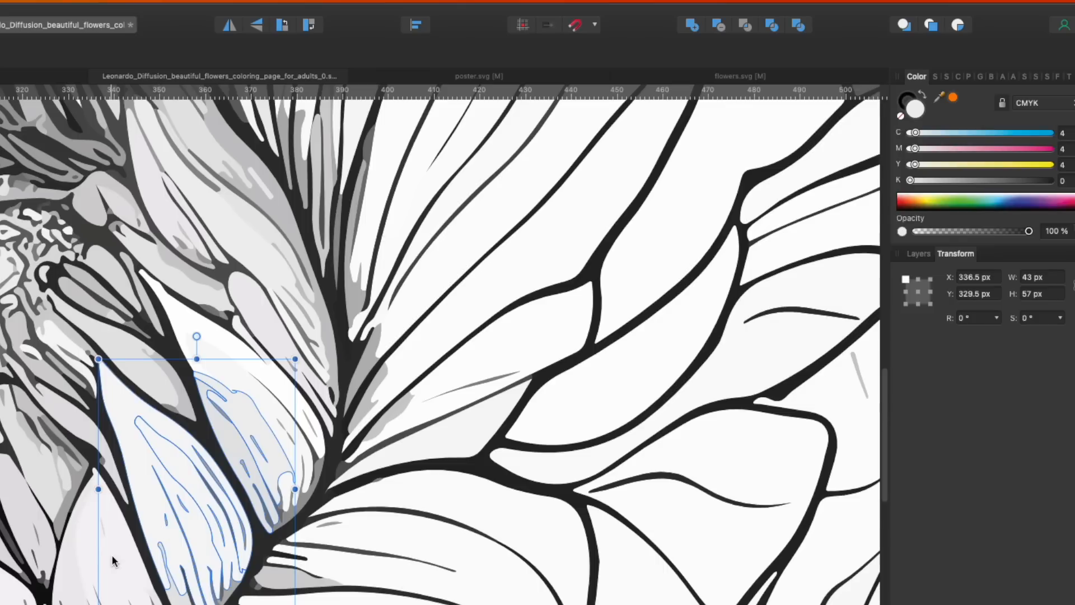
pyautogui.keyDown('shift'); pyautogui.click(70, 588); pyautogui.keyUp('shift')
pyautogui.moveTo(915, 164)
pyautogui.mouseDown()
pyautogui.moveTo(885, 163)
pyautogui.moveTo(911, 151)
pyautogui.mouseUp()
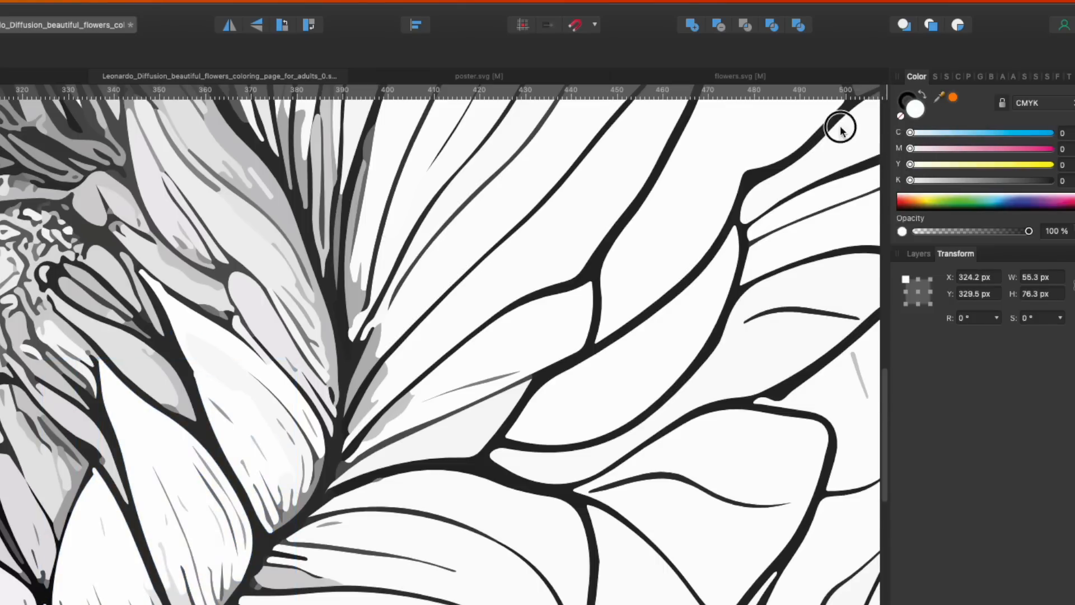
pyautogui.click(514, 351)
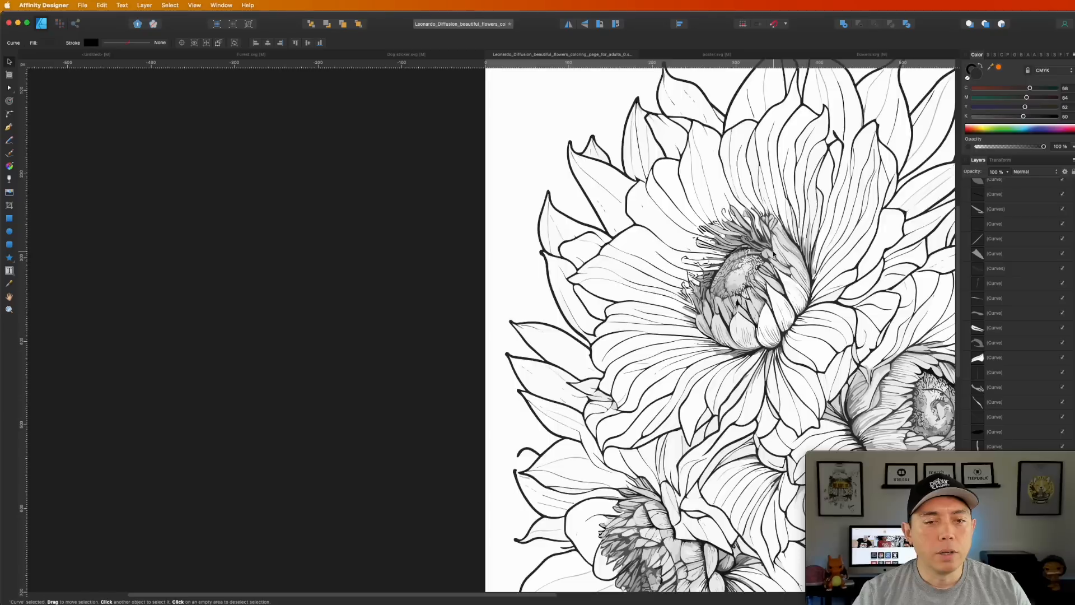
pyautogui.scroll(-5, 760, 250)
pyautogui.click(917, 142)
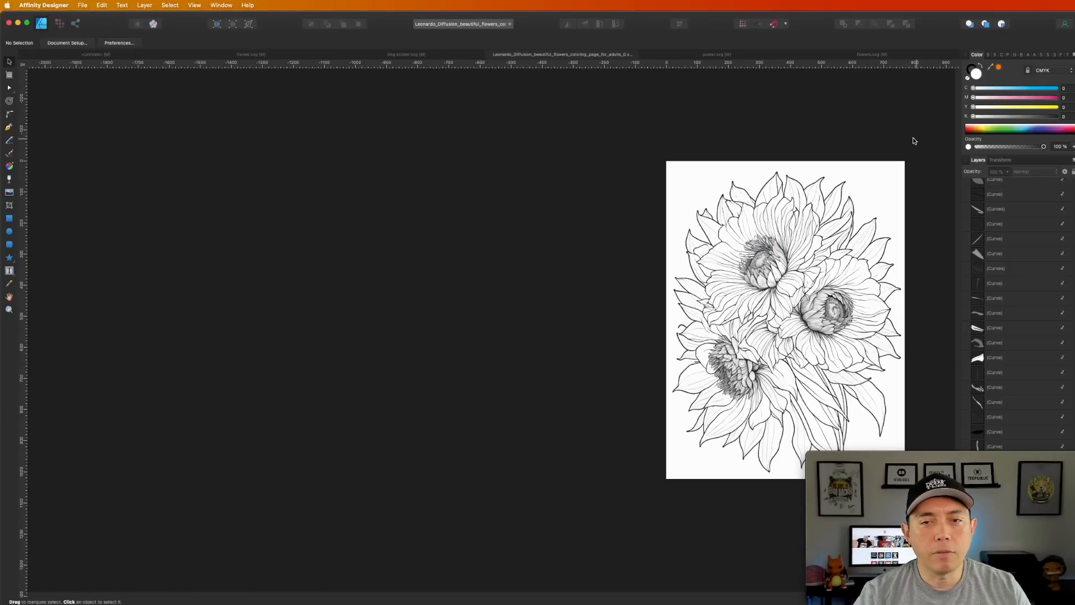
# Insert a document-sized artboard around the flower coloring page.
pyautogui.hscroll(10, 677, 112)
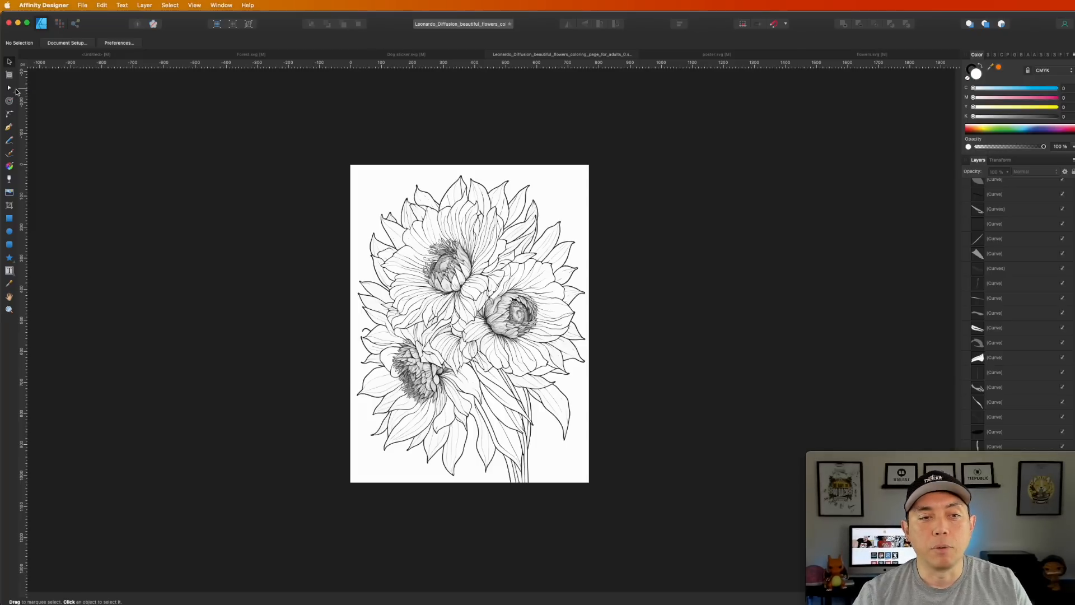
pyautogui.click(10, 75)
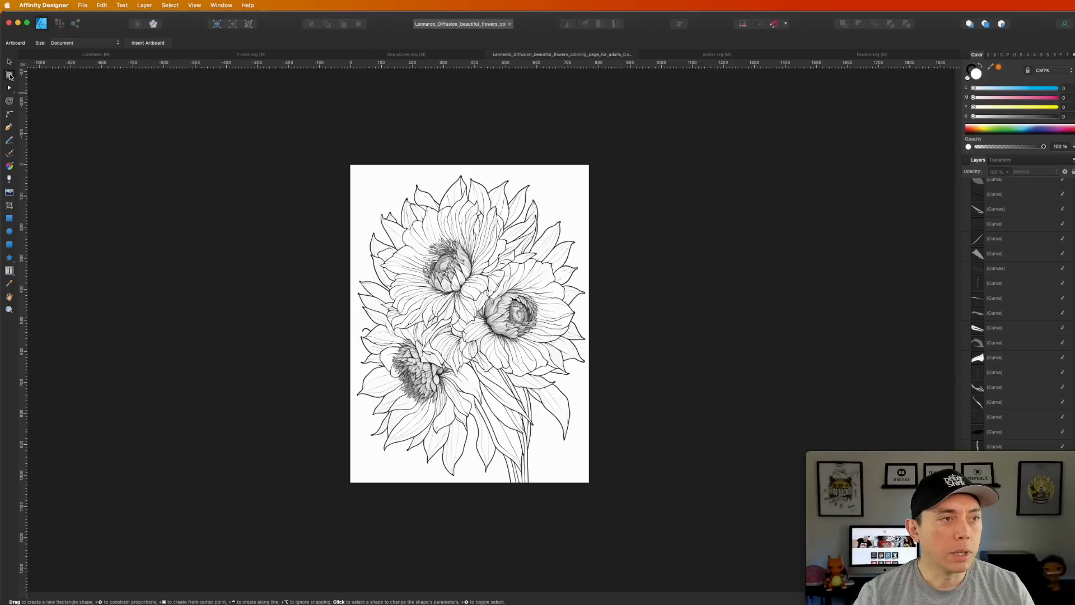
pyautogui.click(140, 43)
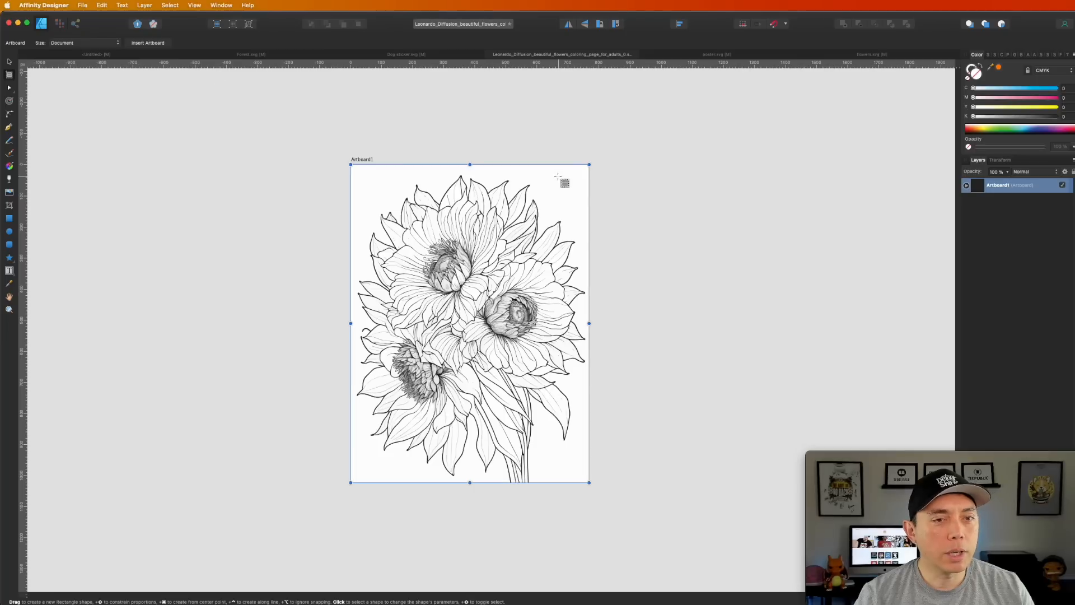
# Resize the coloring page's artboard to 8.5 in wide by 11 in high.
pyautogui.click(999, 160)
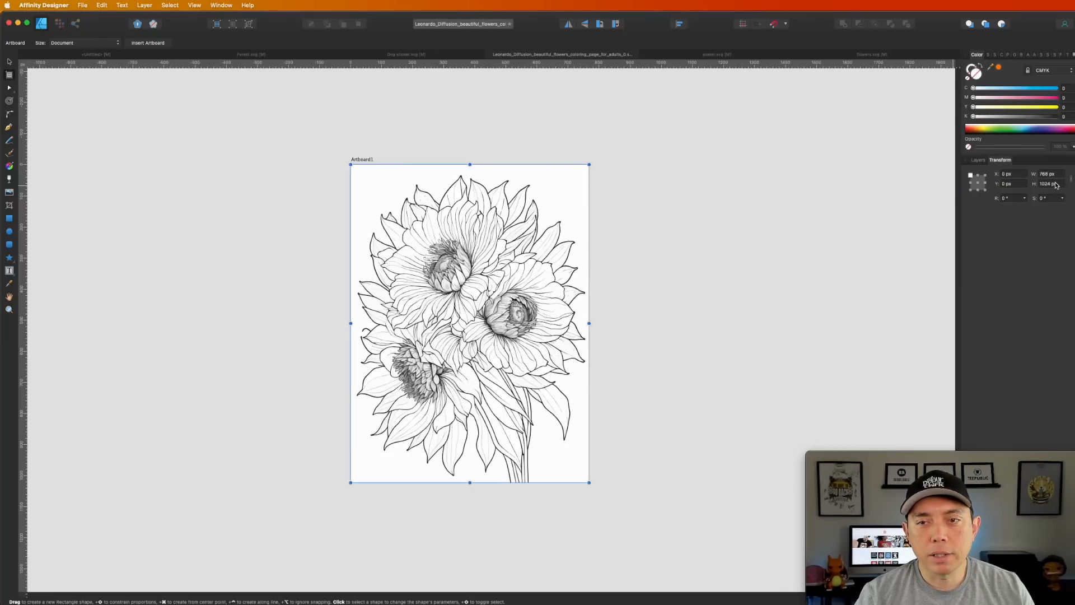
pyautogui.doubleClick(1043, 173)
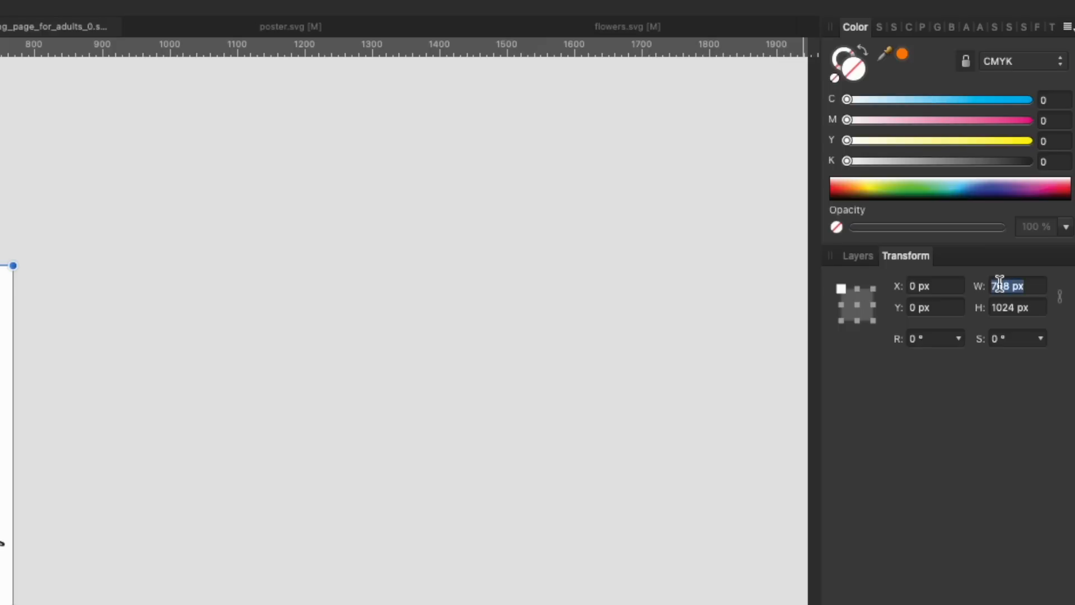
pyautogui.write('8.5 in')
pyautogui.click(1008, 308)
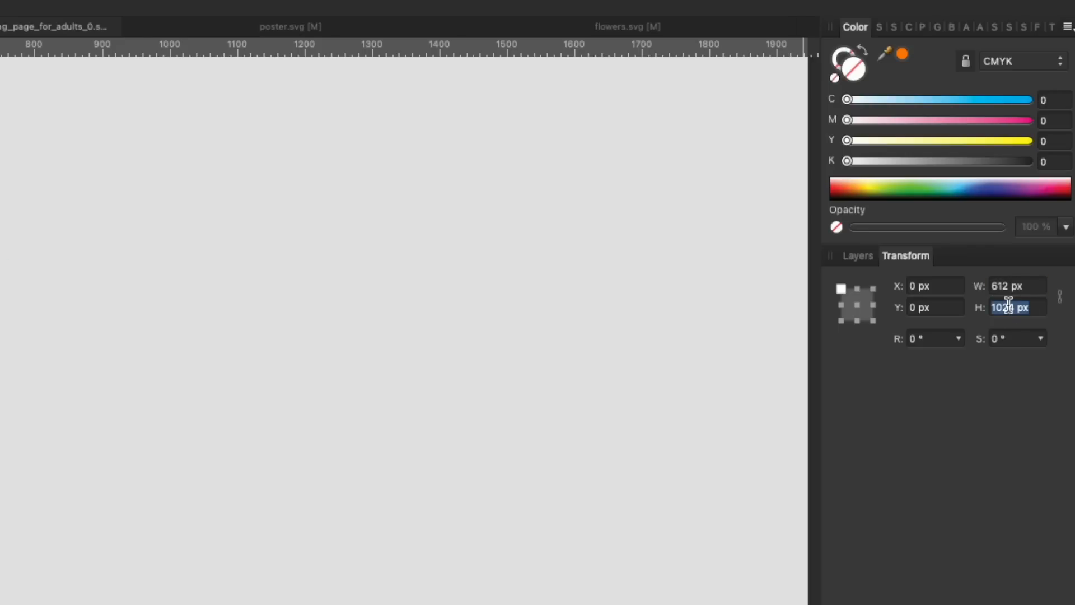
pyautogui.write('11')
pyautogui.press('Return')
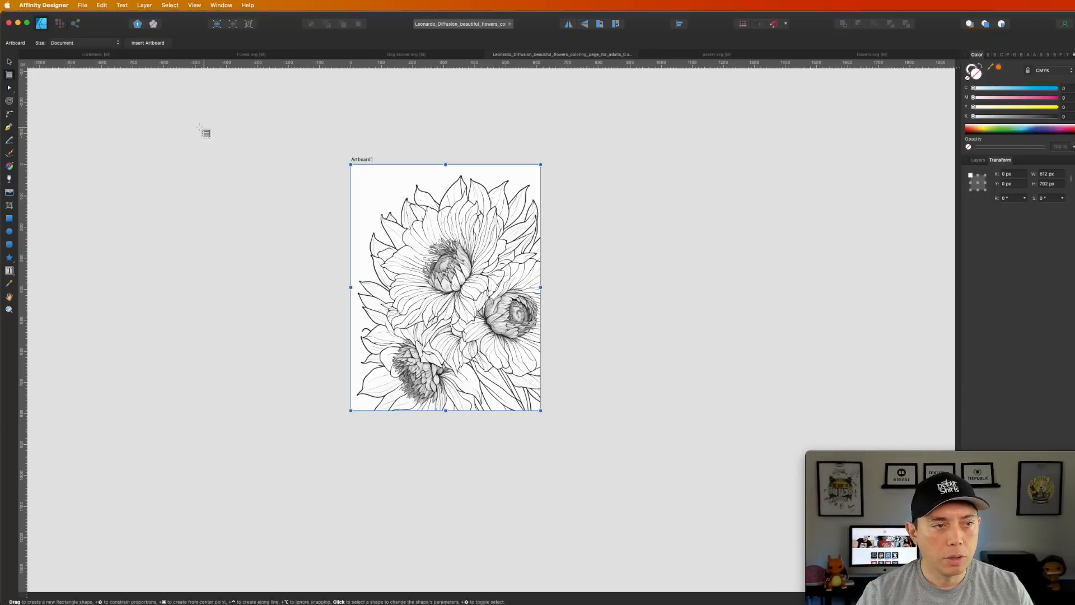
# Select all of the flower artwork and scale it down proportionally to fit the resized artboard.
pyautogui.press('v')
pyautogui.moveTo(201, 116); pyautogui.dragTo(699, 546)
pyautogui.moveTo(590, 480)
pyautogui.mouseDown()
pyautogui.moveTo(536, 396)
pyautogui.moveTo(542, 412)
pyautogui.mouseUp()
pyautogui.click(641, 360)
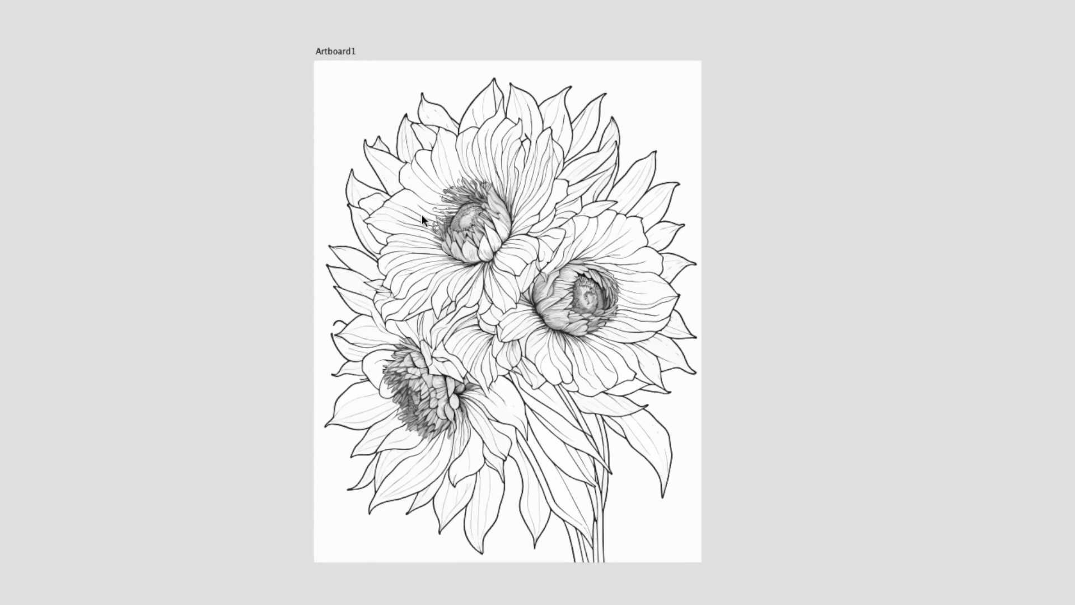
# Shrink the whole flower artwork to about 557 by 704 px and center it on the artboard with margins all around.
pyautogui.moveTo(189, 15)
pyautogui.mouseDown()
pyautogui.moveTo(756, 602)
pyautogui.moveTo(699, 572)
pyautogui.moveTo(664, 505)
pyautogui.mouseUp()
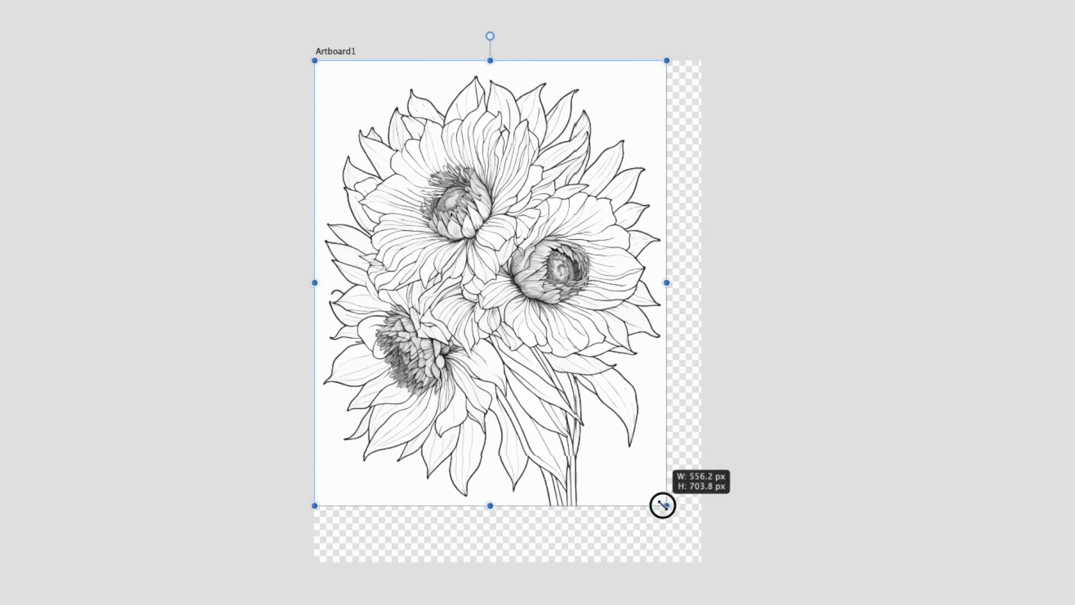
pyautogui.moveTo(591, 437); pyautogui.dragTo(610, 461)
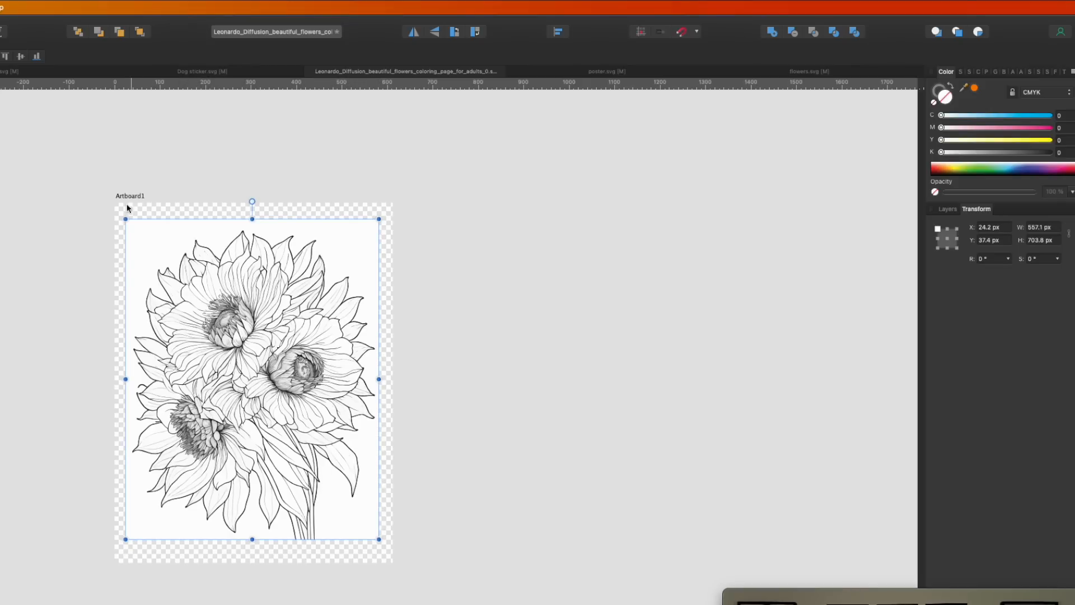
# Select the coloring page's artboard and fill its transparent background with white.
pyautogui.click(323, 53)
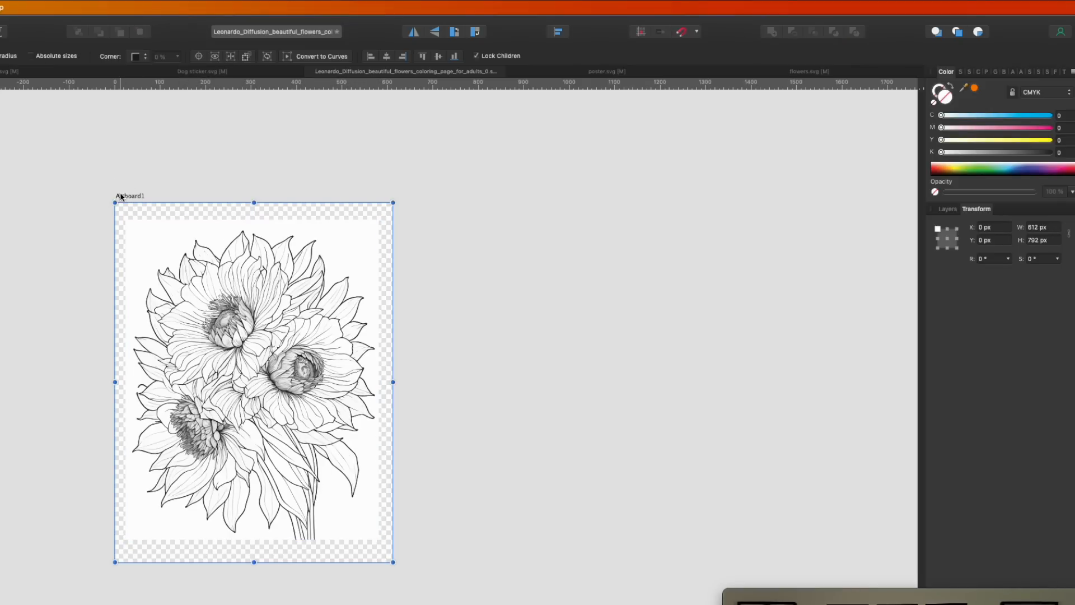
pyautogui.click(494, 256)
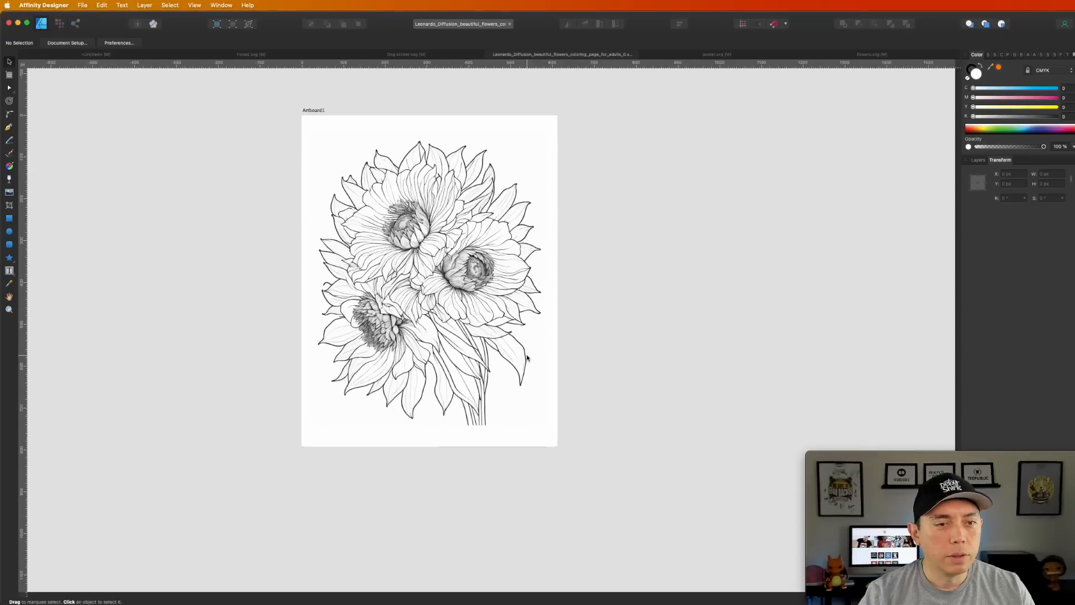
pyautogui.scroll(5, 375, 455)
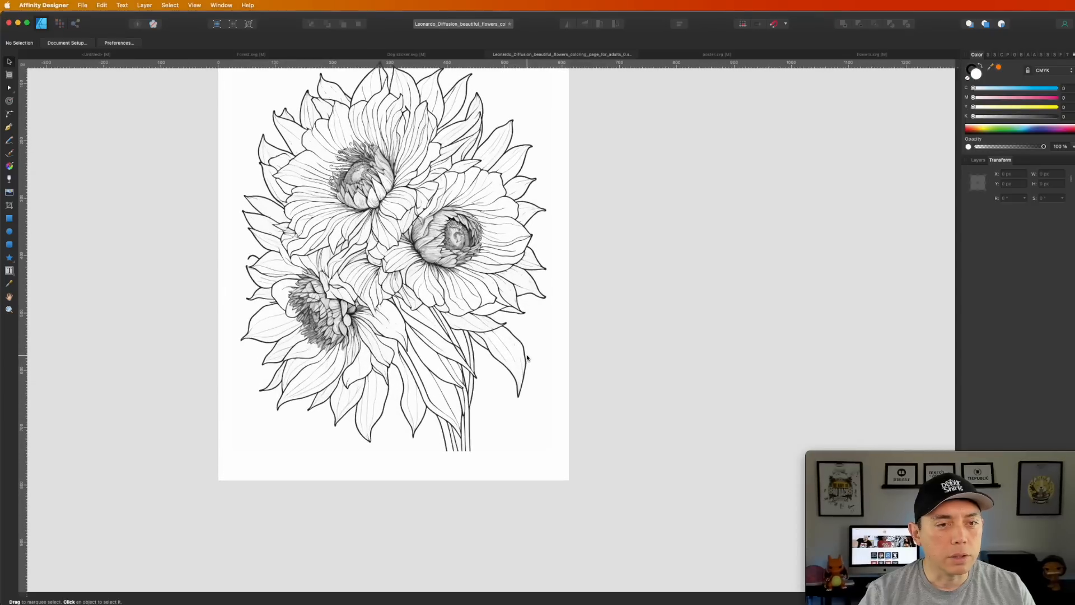